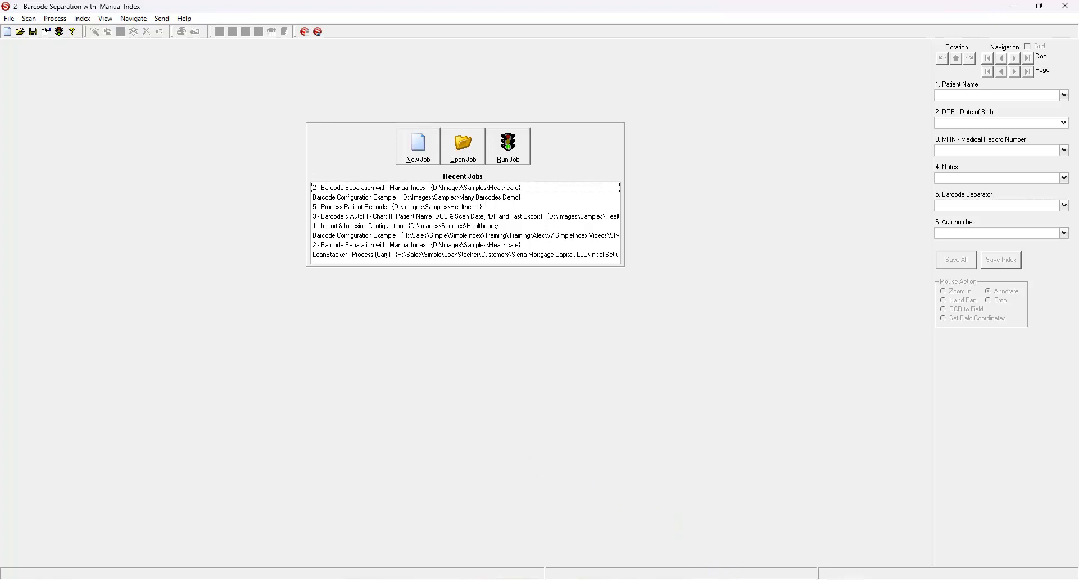
Review the barcode types image and the 2 - Input scans folder, then return to SimpleIndex.
{"action": "left_click", "coordinate": [675, 579]}
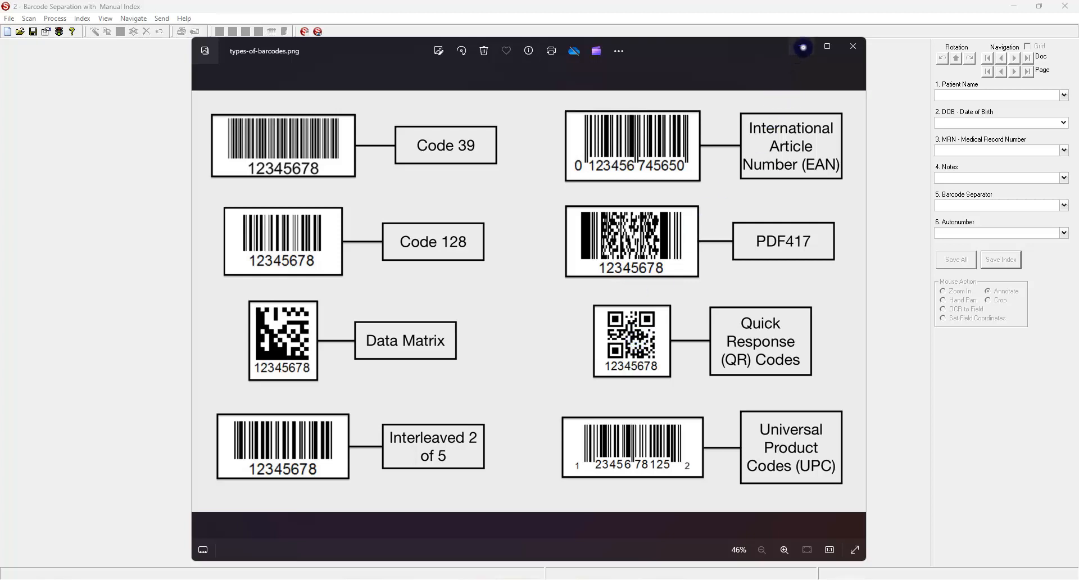
{"action": "left_click", "coordinate": [803, 47]}
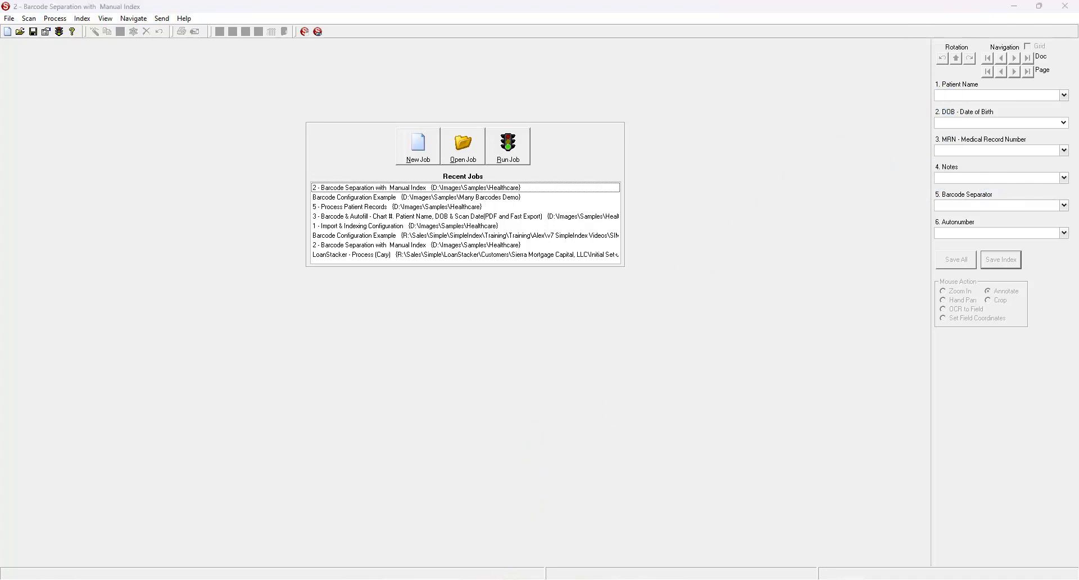
{"action": "mouse_move", "coordinate": [494, 576]}
{"action": "left_click", "coordinate": [428, 543]}
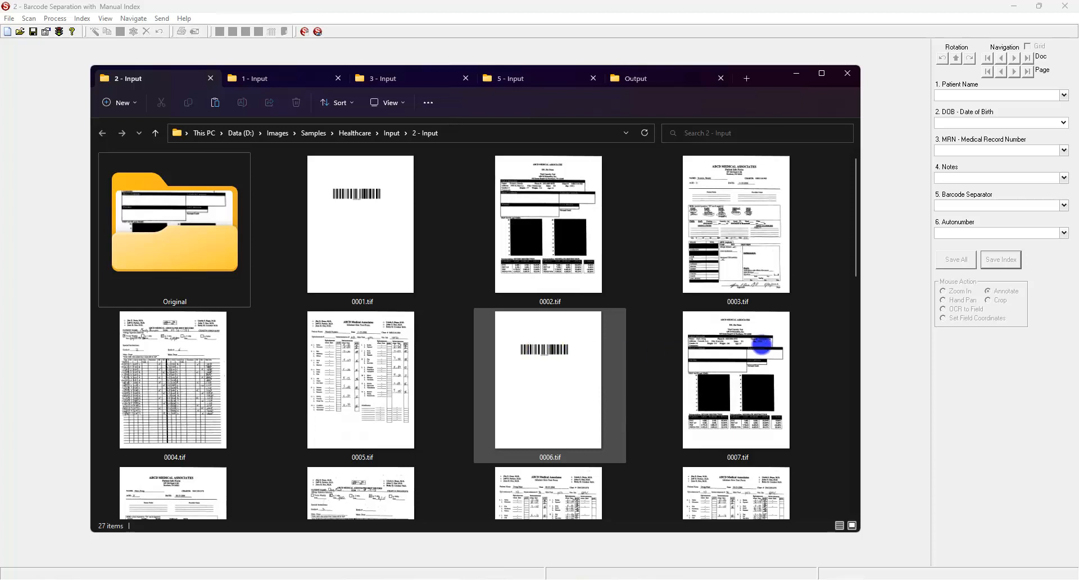
{"action": "left_click", "coordinate": [874, 330]}
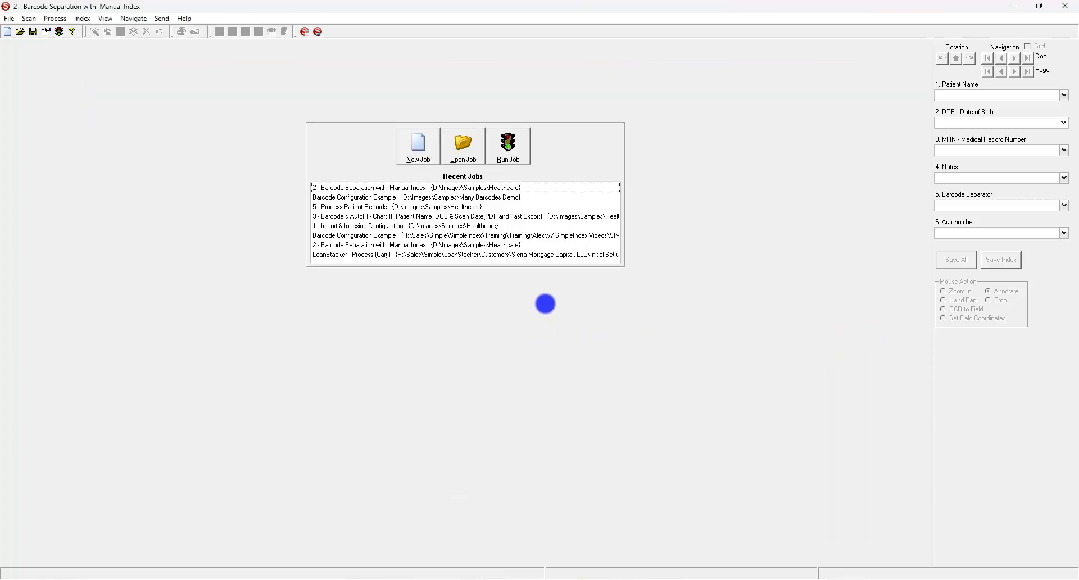
Run the job, check the five separated documents in the grid, and zoom out to the page header.
{"action": "left_click", "coordinate": [497, 154]}
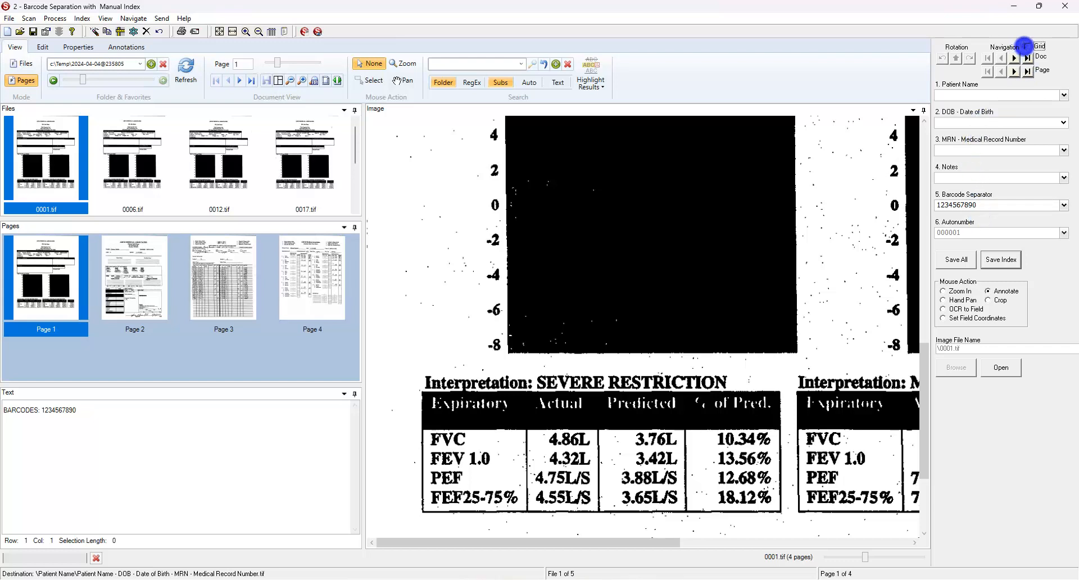
{"action": "left_click", "coordinate": [1027, 46]}
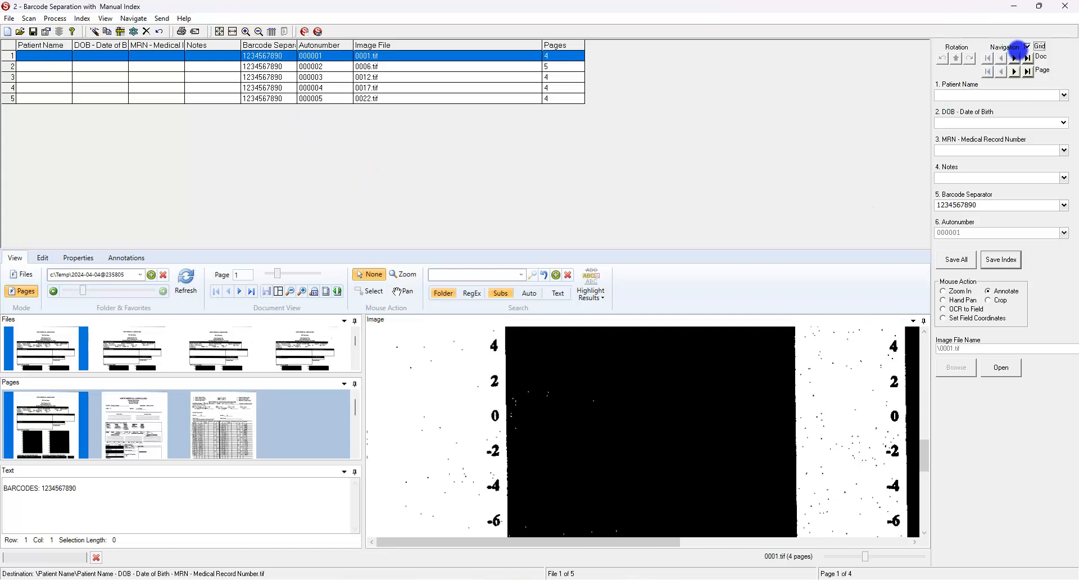
{"action": "left_click", "coordinate": [1027, 46]}
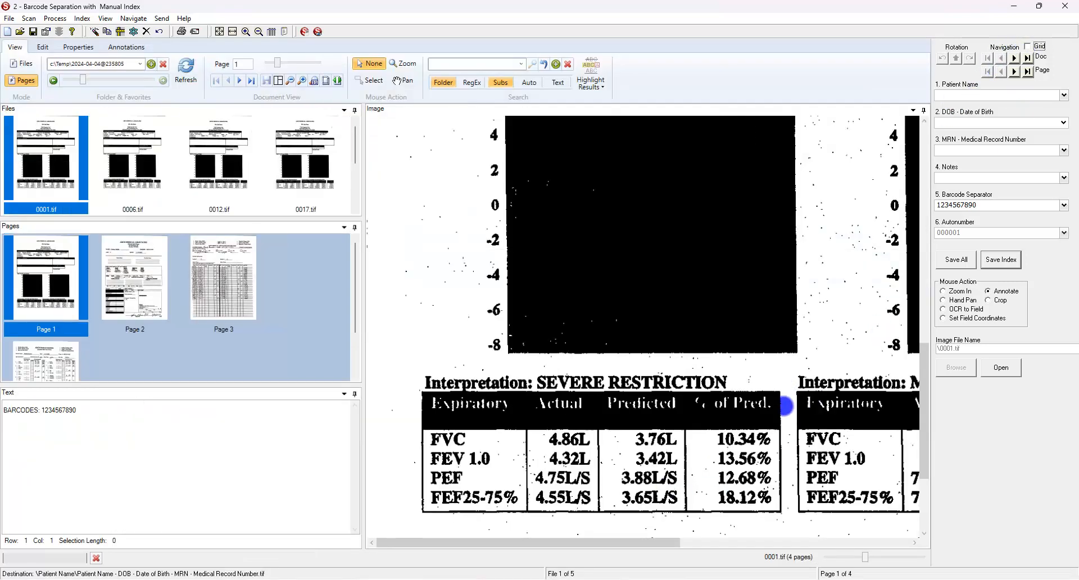
{"action": "left_click", "coordinate": [854, 558]}
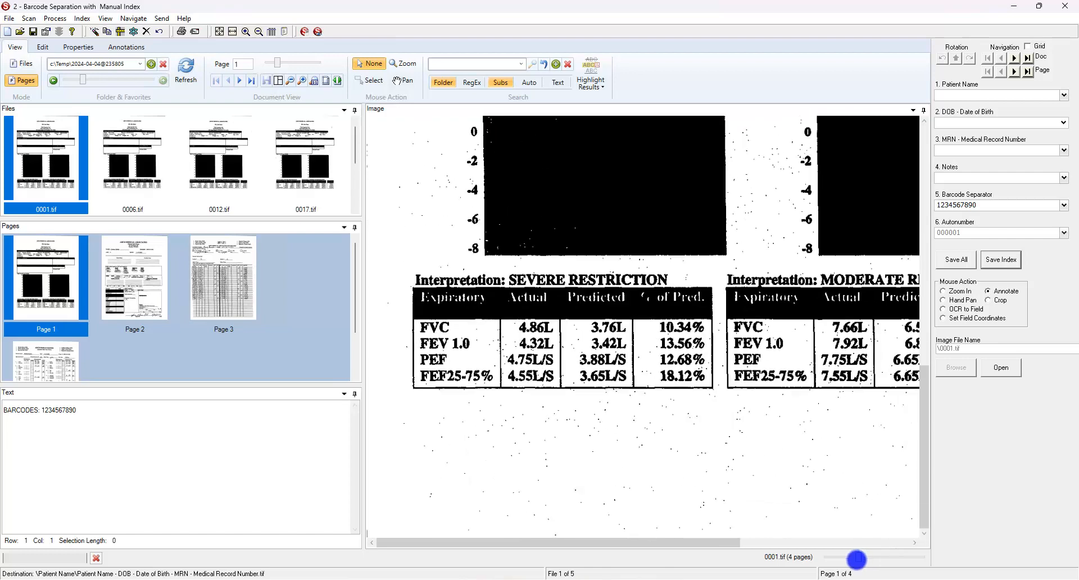
{"action": "left_click_drag", "start_coordinate": [856, 559], "coordinate": [845, 561]}
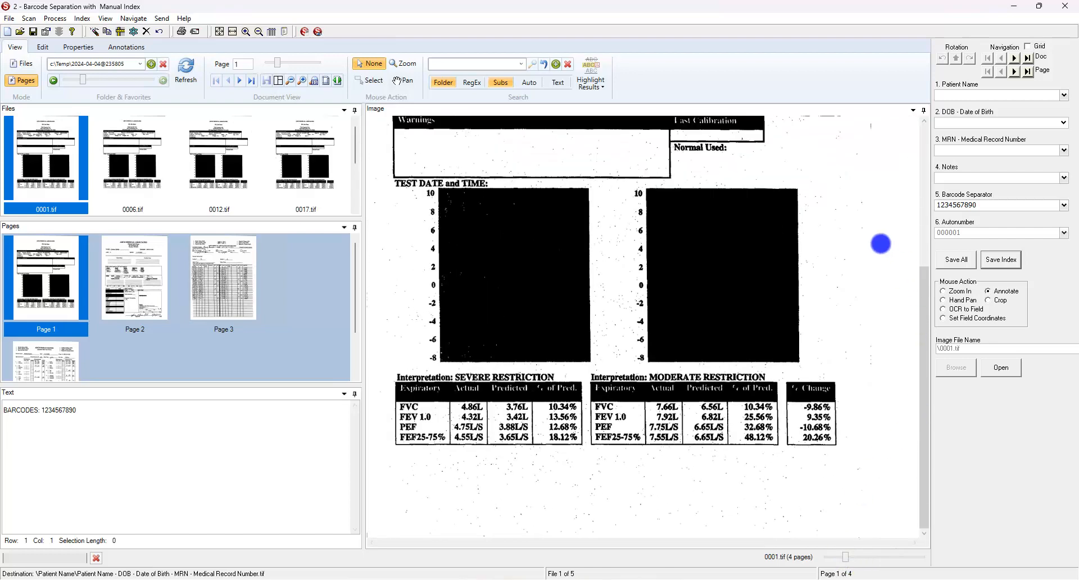
{"action": "scroll", "coordinate": [880, 243], "scroll_direction": "up", "scroll_amount": 3}
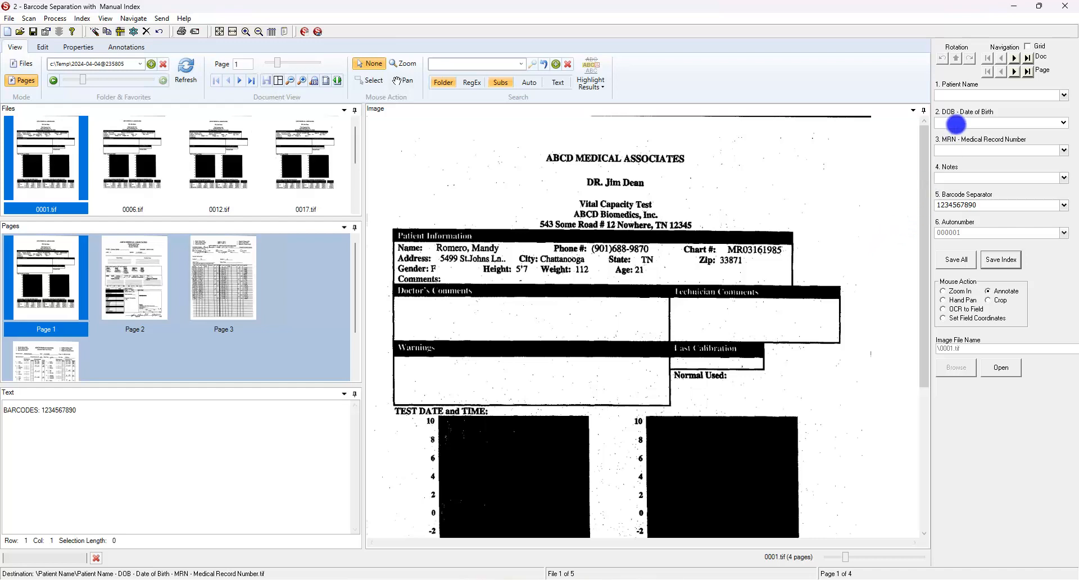
{"action": "left_click", "coordinate": [987, 99]}
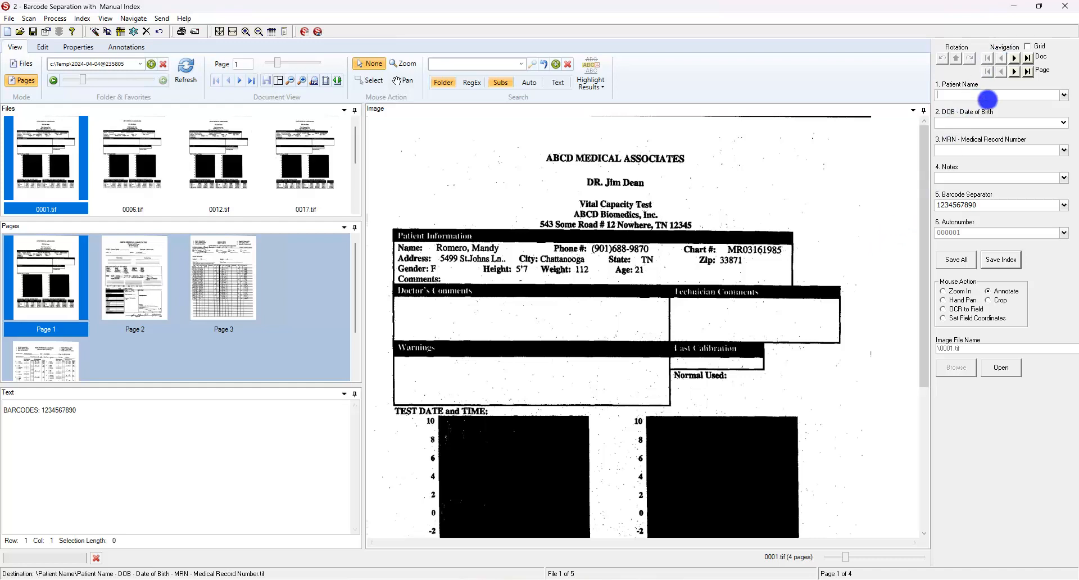
{"action": "key", "text": "Tab"}
{"action": "type", "text": "2"}
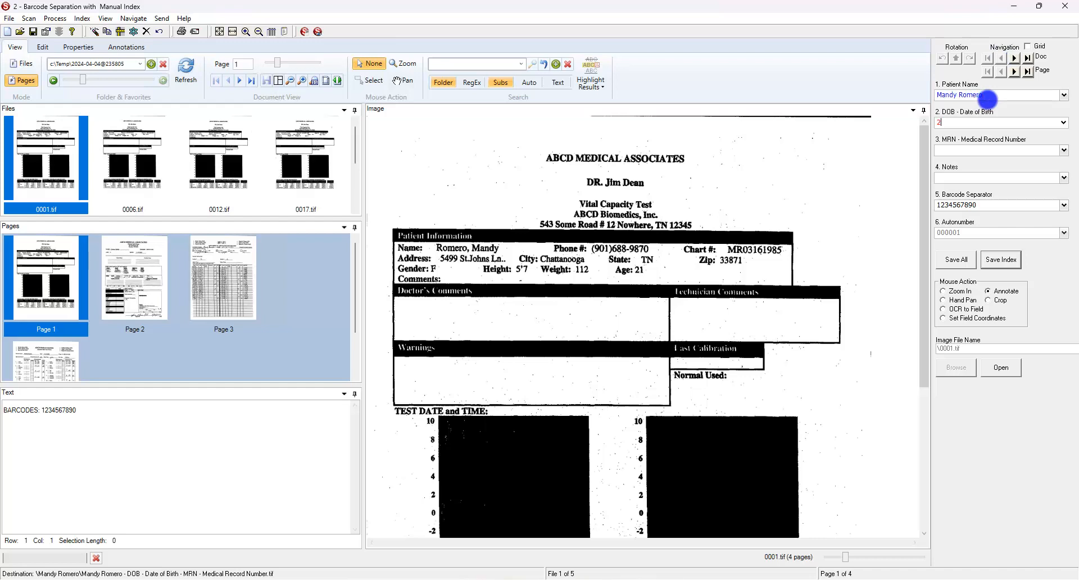
{"action": "type", "text": "/24/"}
{"action": "type", "text": "69"}
{"action": "key", "text": "Tab"}
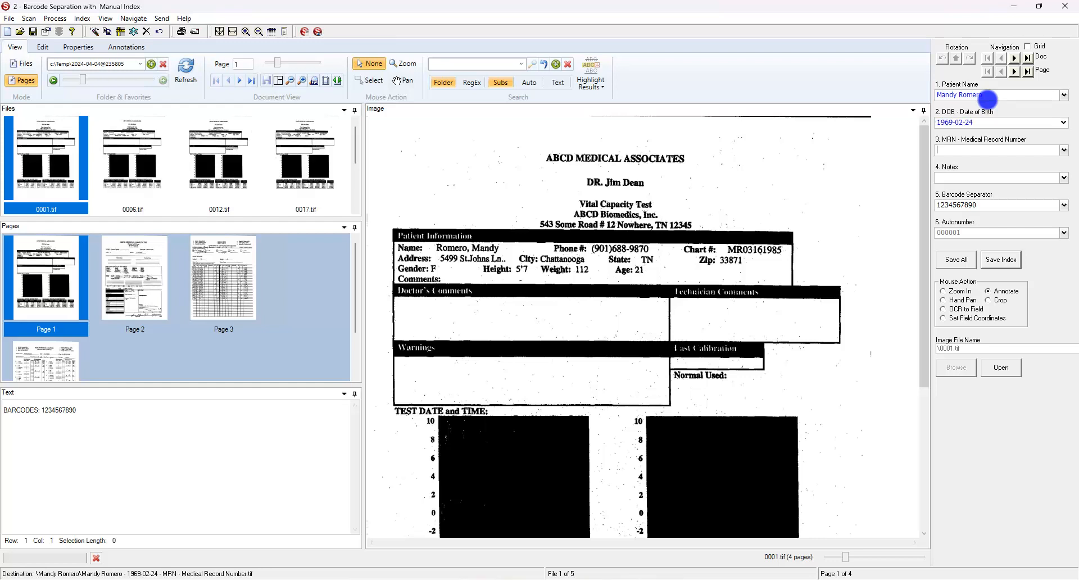
{"action": "type", "text": "4"}
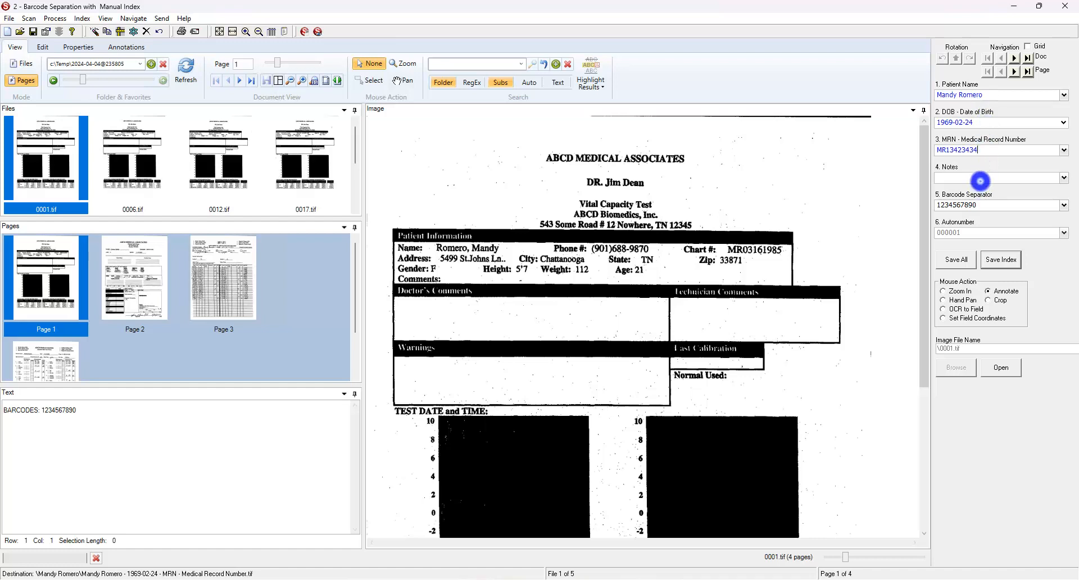
{"action": "left_click", "coordinate": [980, 179]}
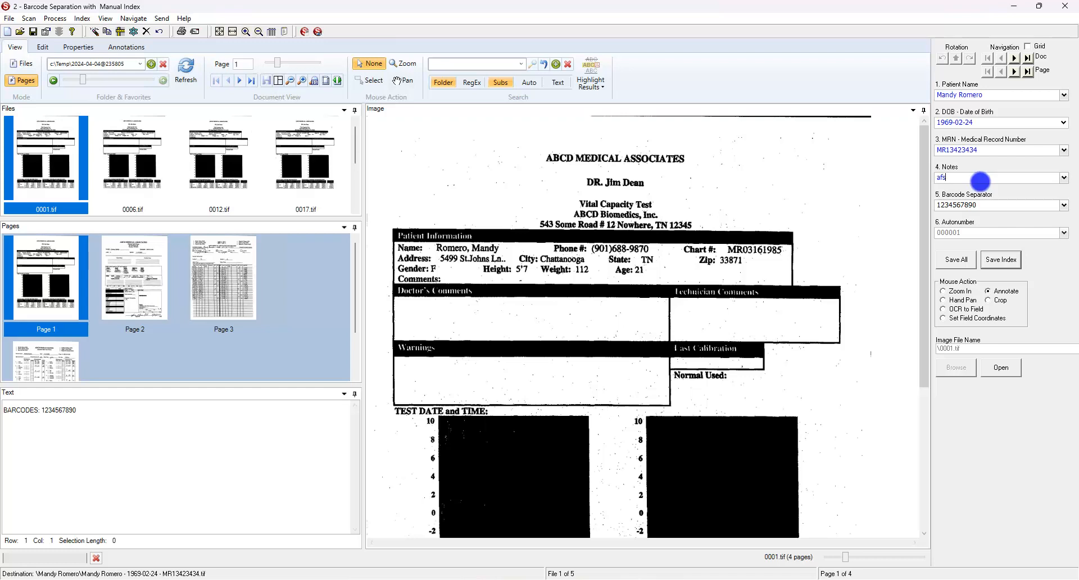
{"action": "left_click", "coordinate": [1000, 260]}
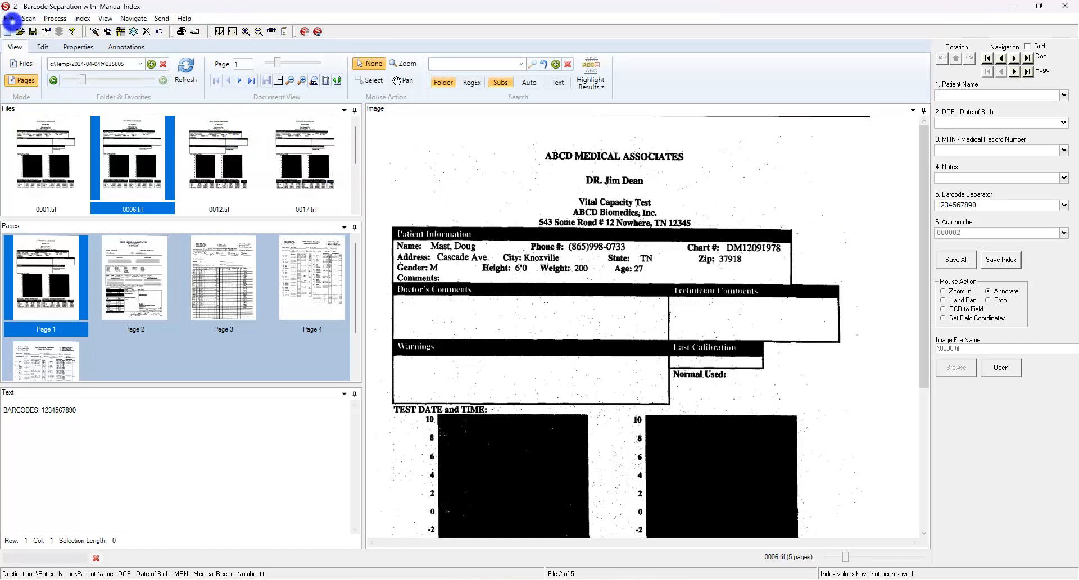
End the barcode job via File > End Job without saving batch files, then load 1 - Import & Indexing Configuration.
{"action": "left_click", "coordinate": [11, 21]}
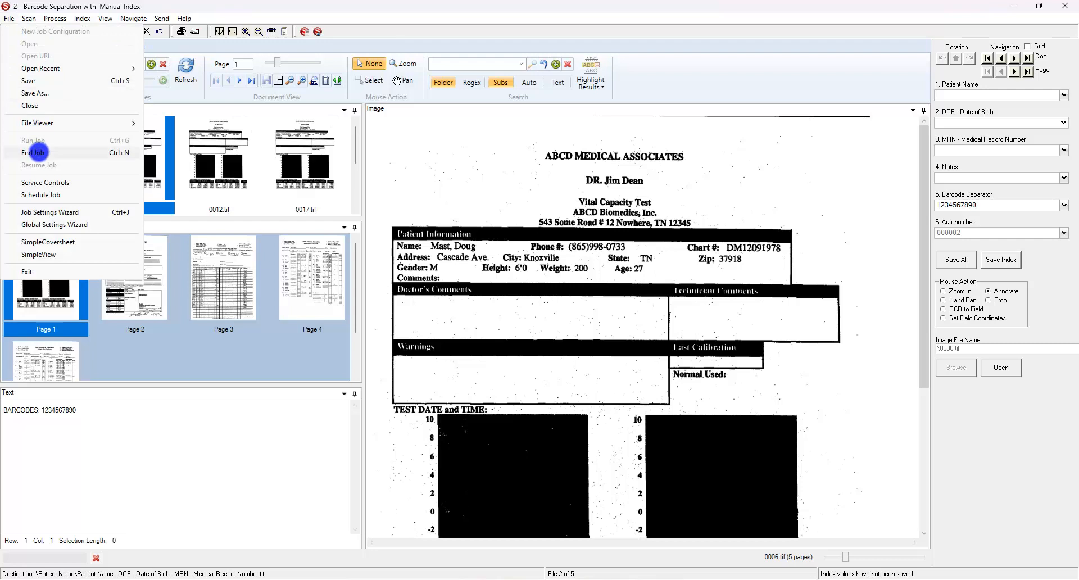
{"action": "left_click", "coordinate": [38, 153]}
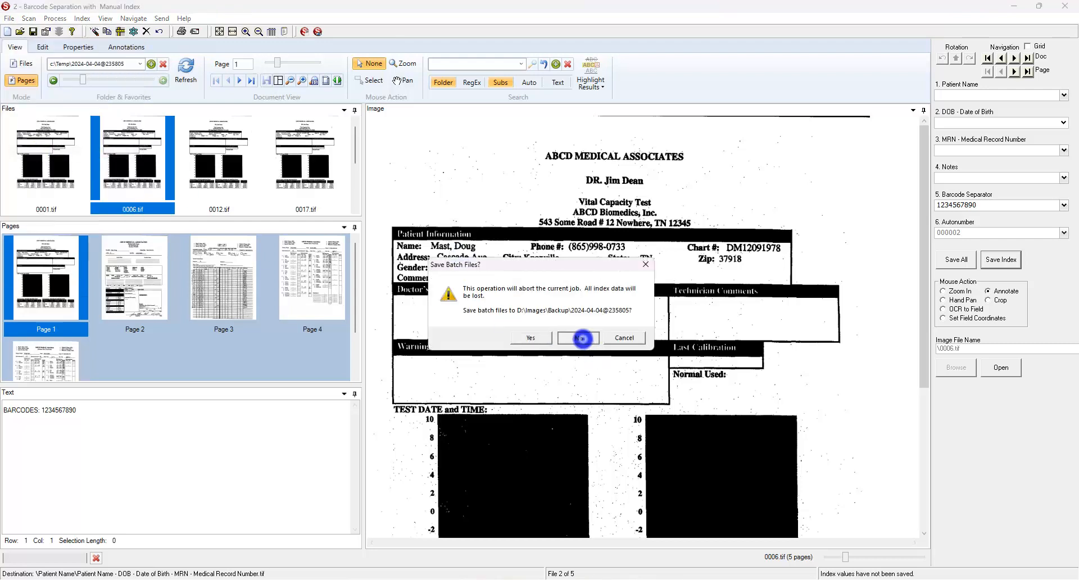
{"action": "left_click", "coordinate": [583, 338]}
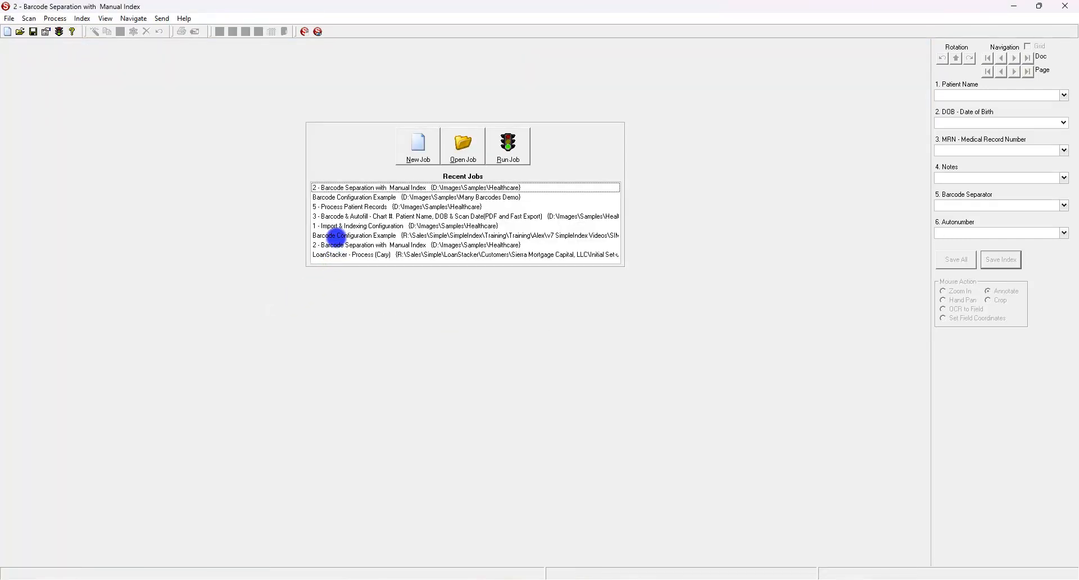
{"action": "double_click", "coordinate": [336, 226]}
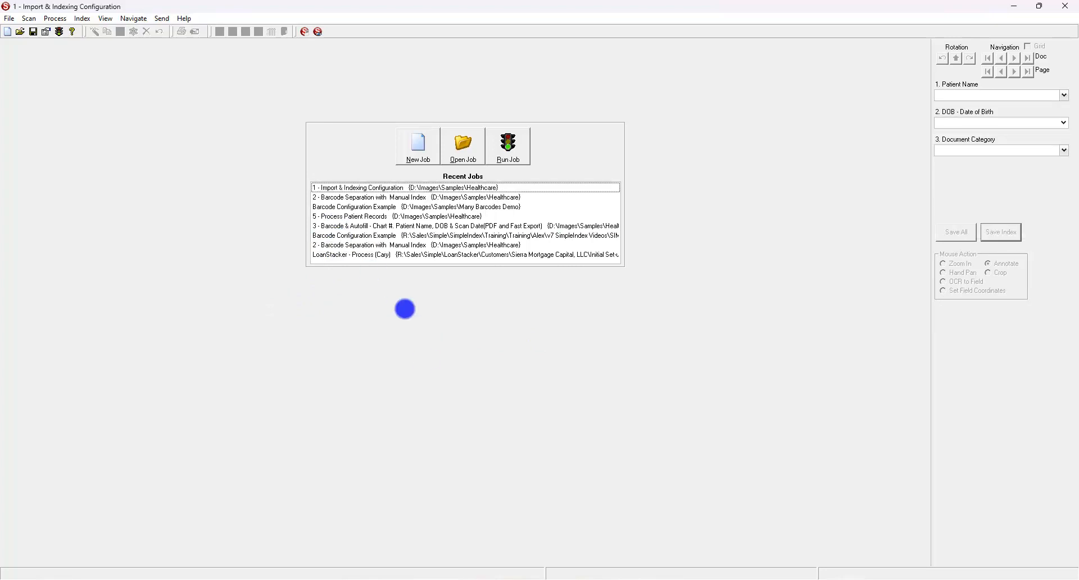
Browse the 1 - Input folder, viewing the 0001 to 0003 CoverSheet images, then return to SimpleIndex.
{"action": "mouse_move", "coordinate": [495, 577]}
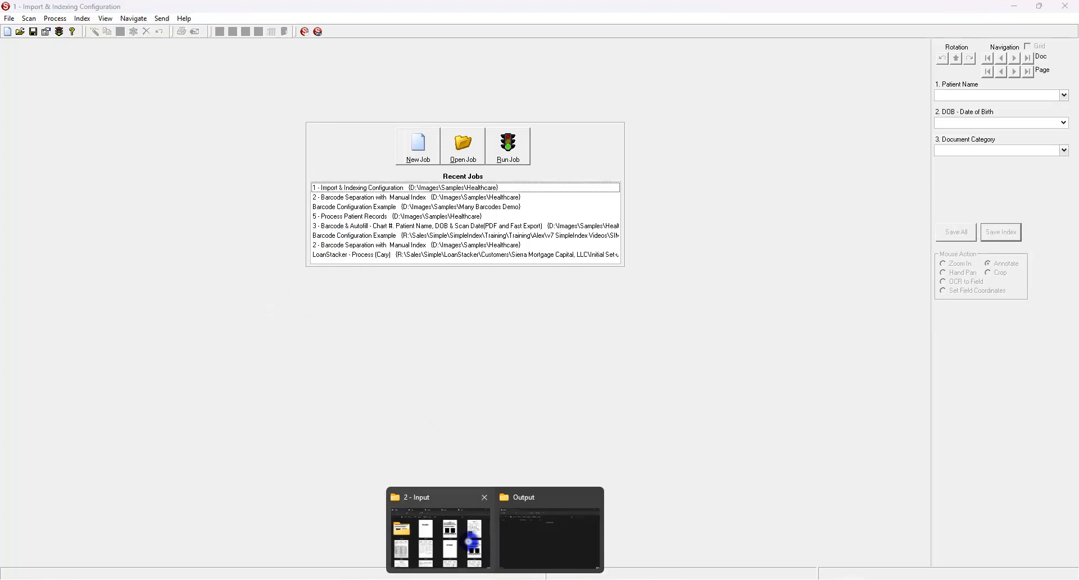
{"action": "left_click", "coordinate": [470, 541]}
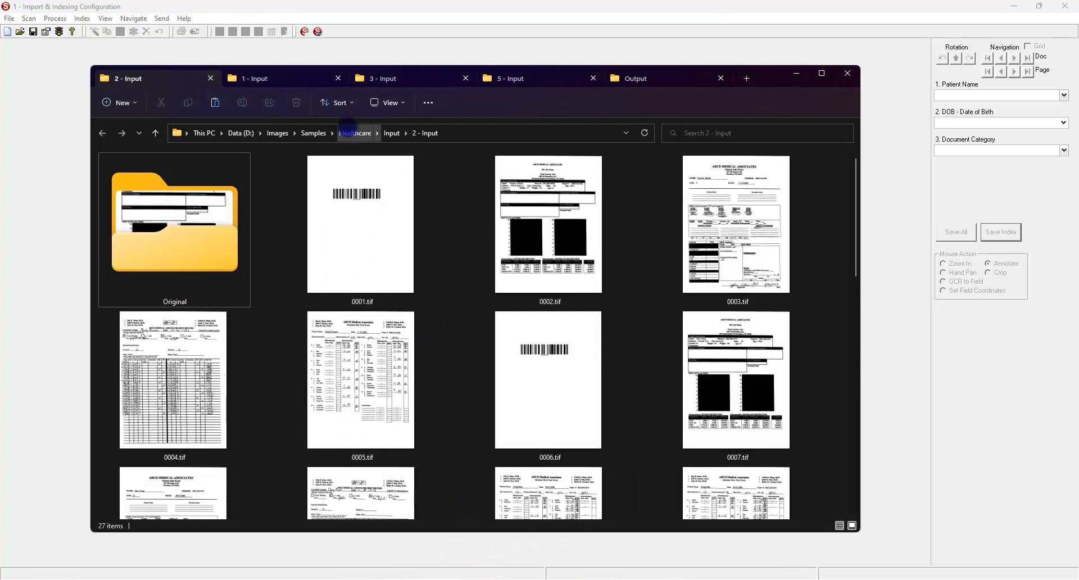
{"action": "left_click", "coordinate": [256, 79]}
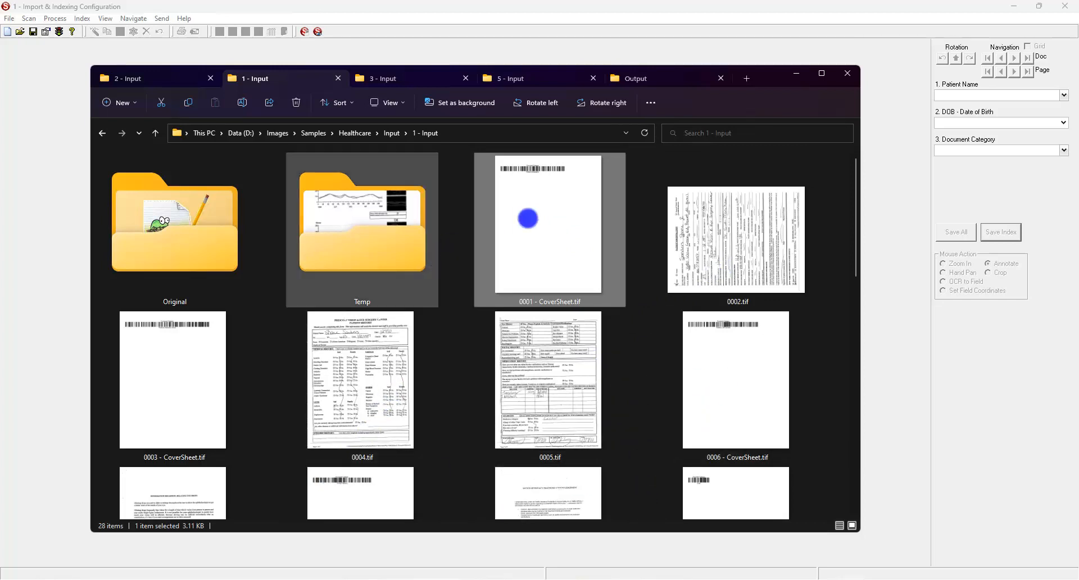
{"action": "double_click", "coordinate": [528, 218]}
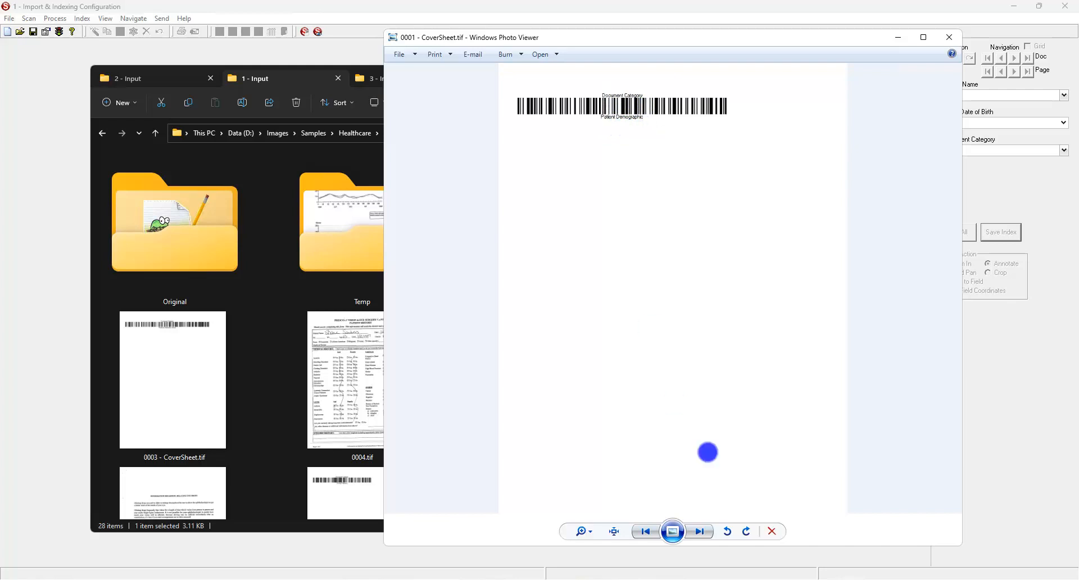
{"action": "left_click", "coordinate": [700, 531]}
{"action": "left_click", "coordinate": [703, 531]}
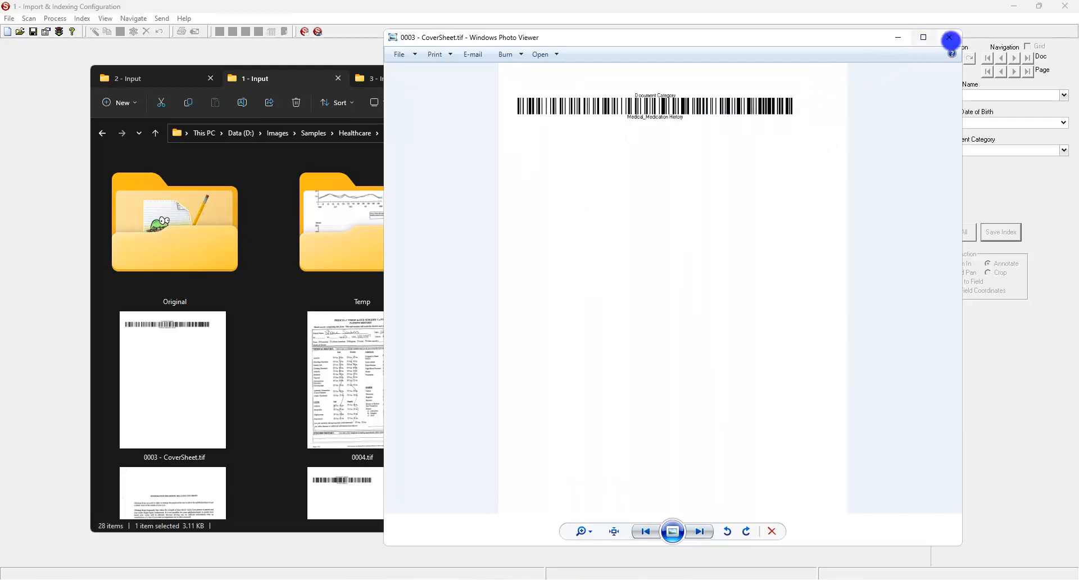
{"action": "left_click", "coordinate": [949, 37]}
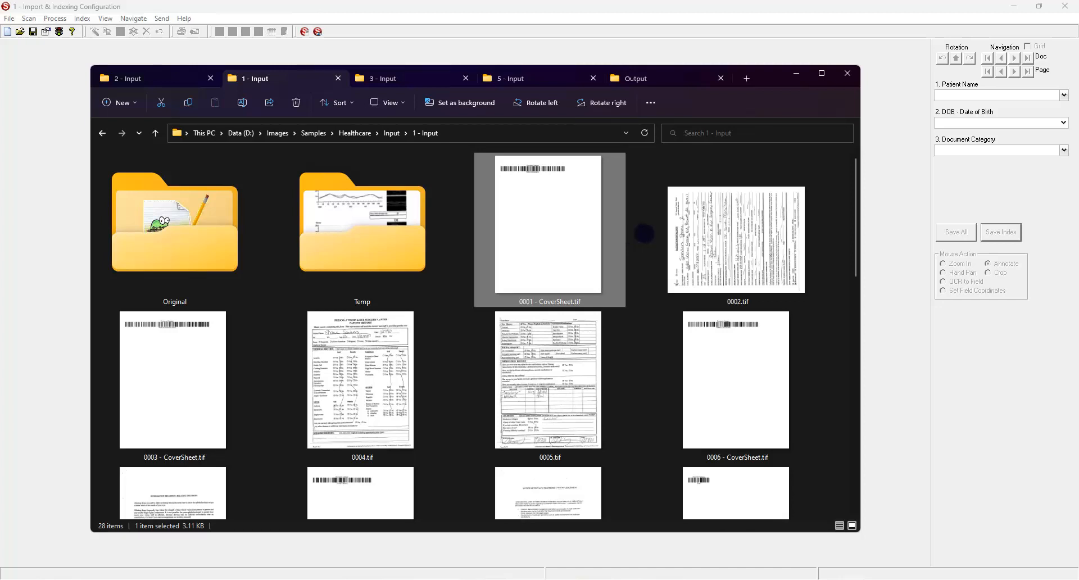
{"action": "left_click", "coordinate": [899, 243]}
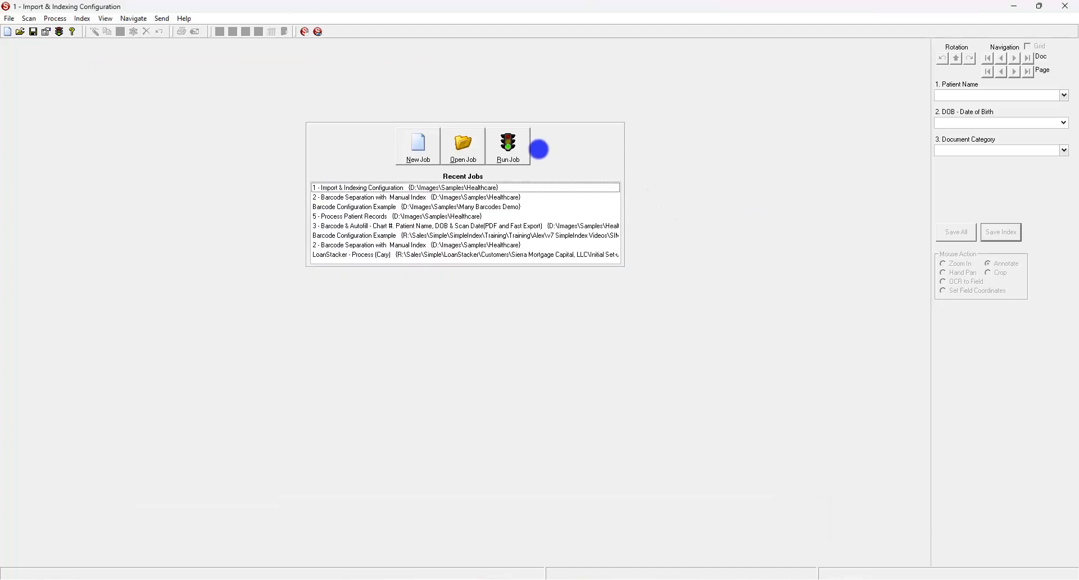
Run the Import & Indexing Configuration job on the 1 - Input scans.
{"action": "left_click", "coordinate": [502, 156]}
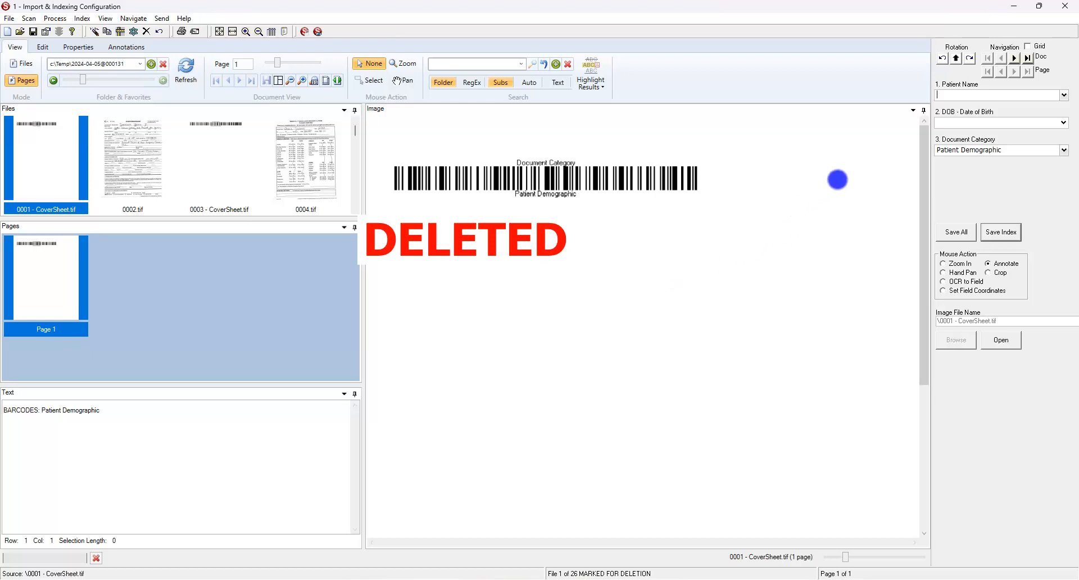
Show the batch as an index grid and save the cover sheet's index, advancing to 0002.tif.
{"action": "left_click", "coordinate": [1028, 46]}
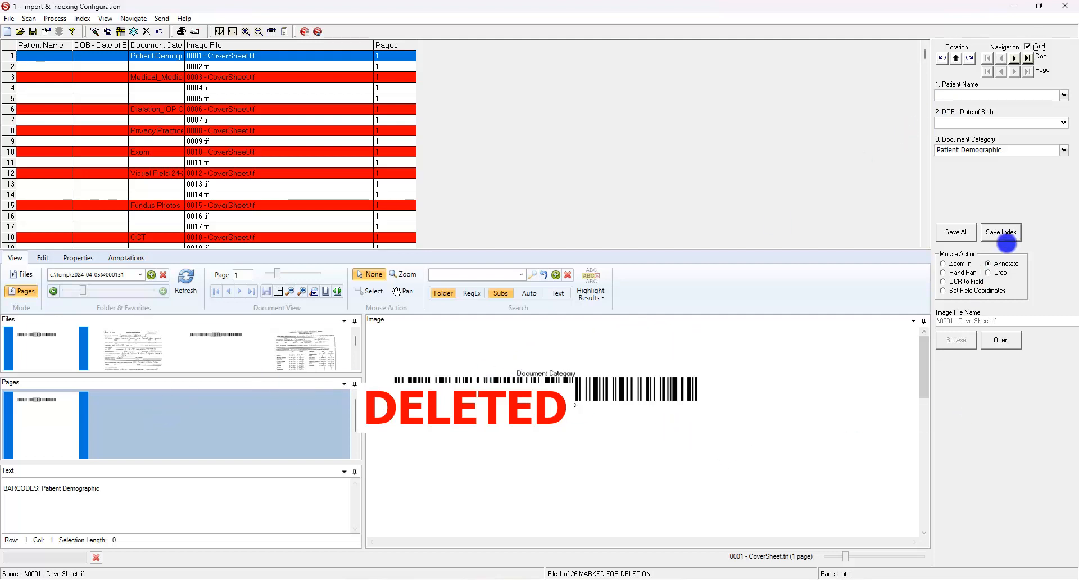
{"action": "left_click", "coordinate": [1006, 234]}
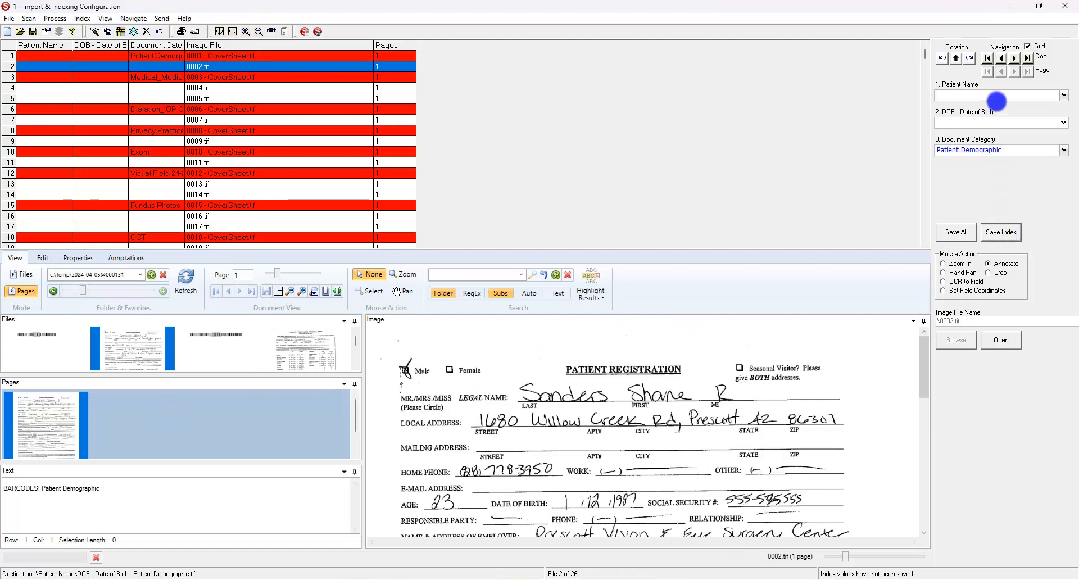
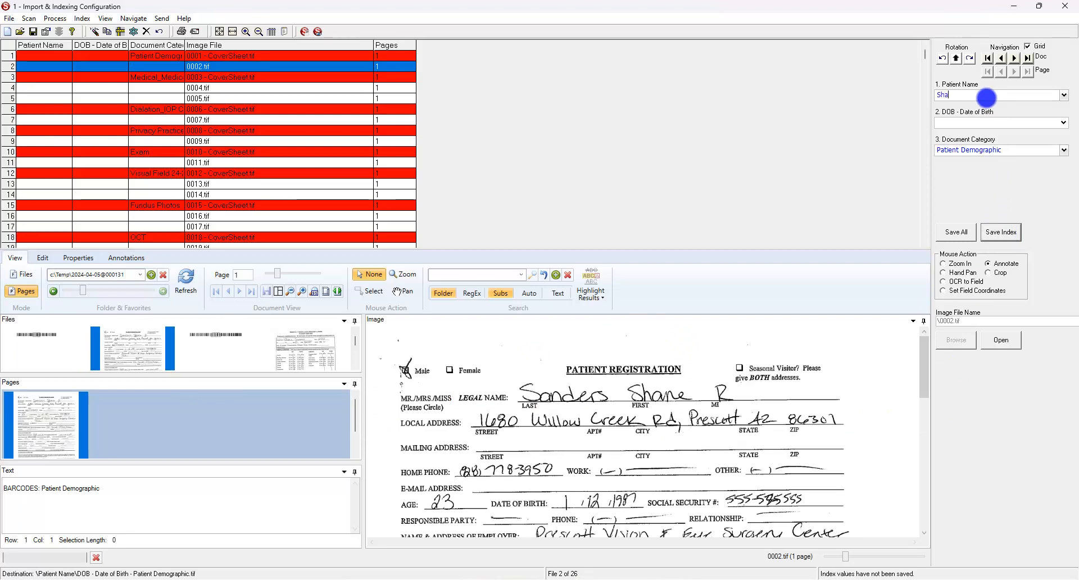
{"action": "key", "text": "Tab"}
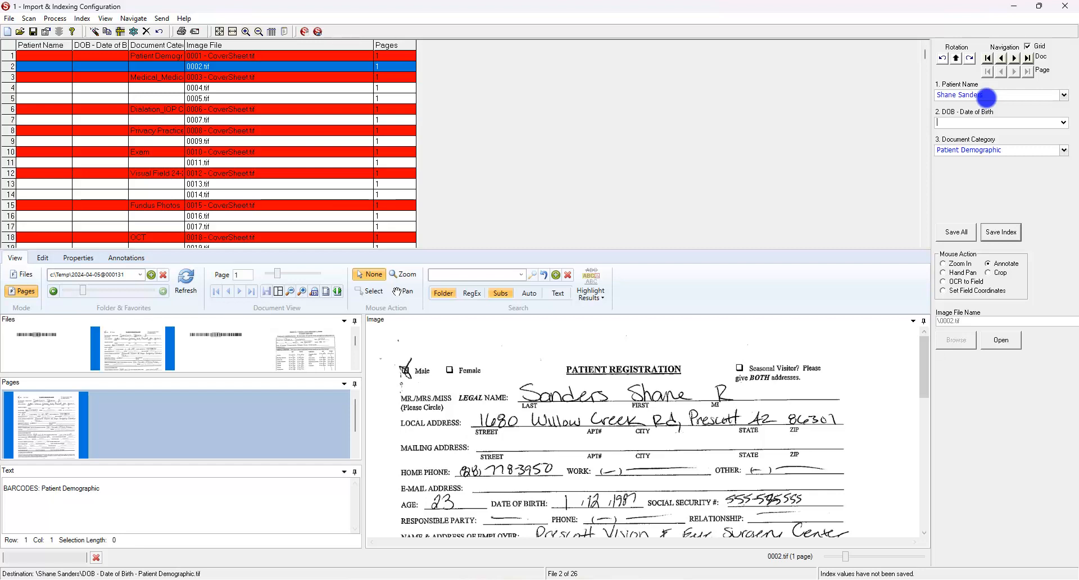
{"action": "type", "text": "1/13"}
{"action": "type", "text": "/1987"}
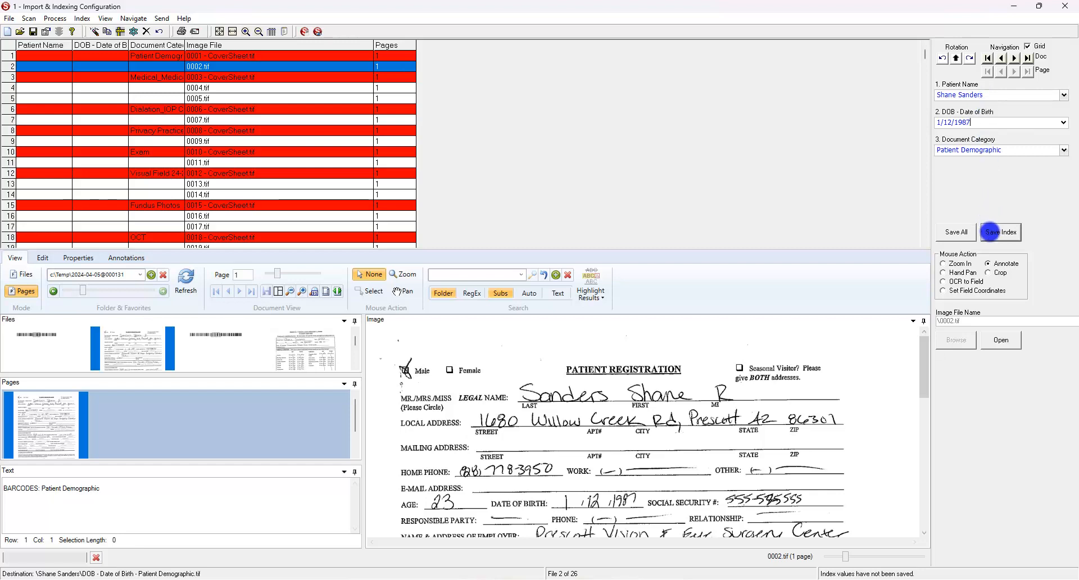
{"action": "left_click", "coordinate": [990, 232]}
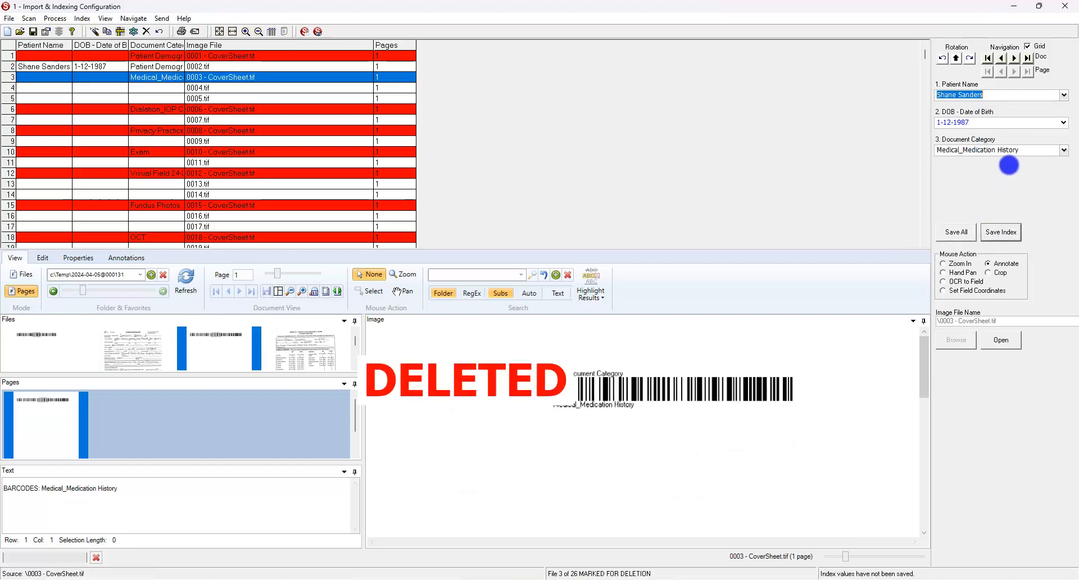
Save the indexes for 0003 and 0004, then save all remaining files and release the batch.
{"action": "left_click", "coordinate": [1006, 96]}
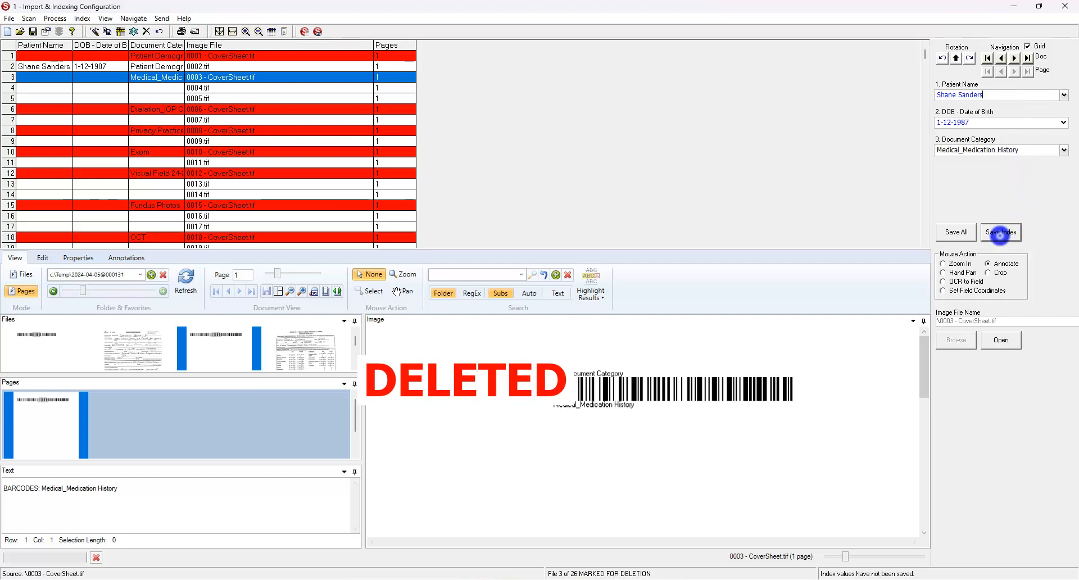
{"action": "left_click", "coordinate": [1000, 235]}
{"action": "left_click", "coordinate": [1000, 235]}
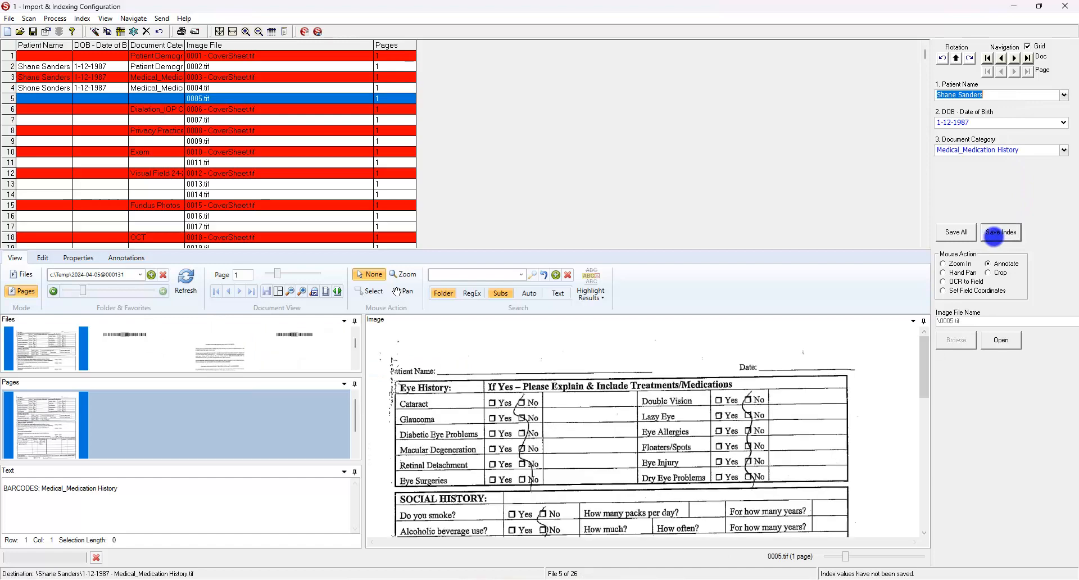
{"action": "left_click", "coordinate": [944, 230]}
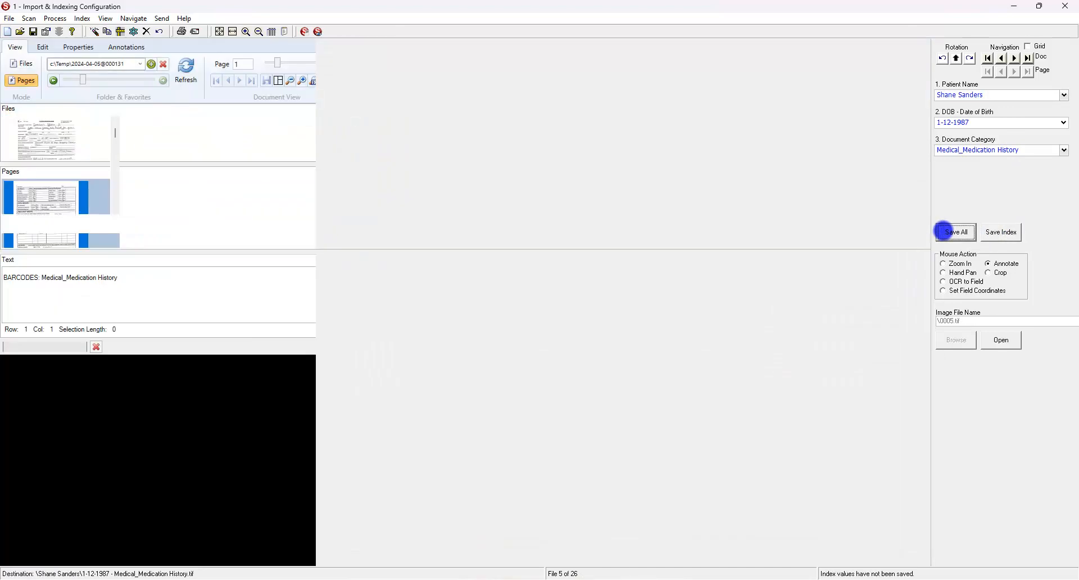
{"action": "left_click", "coordinate": [563, 328]}
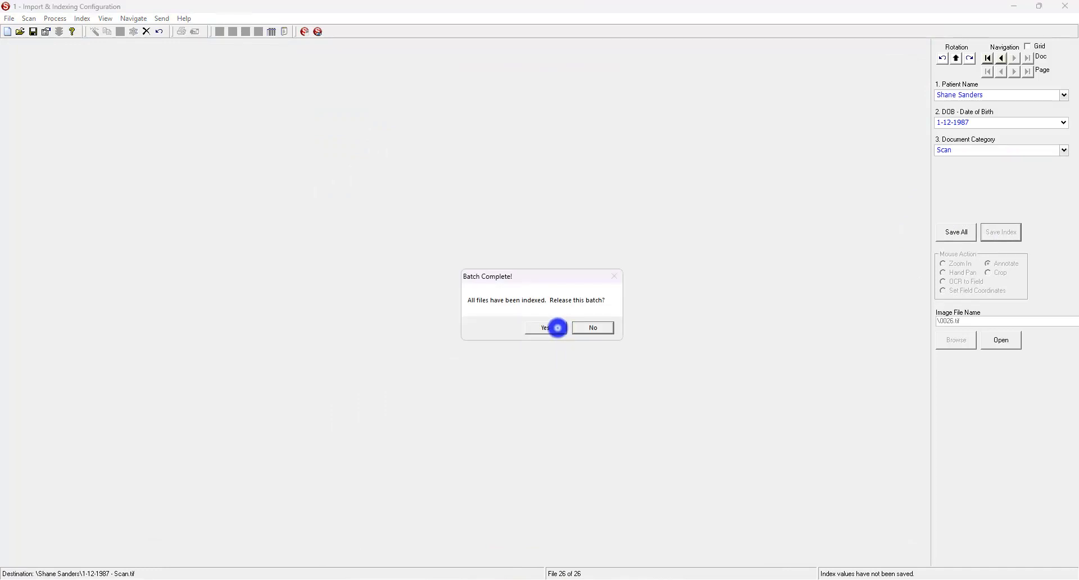
{"action": "left_click", "coordinate": [558, 327]}
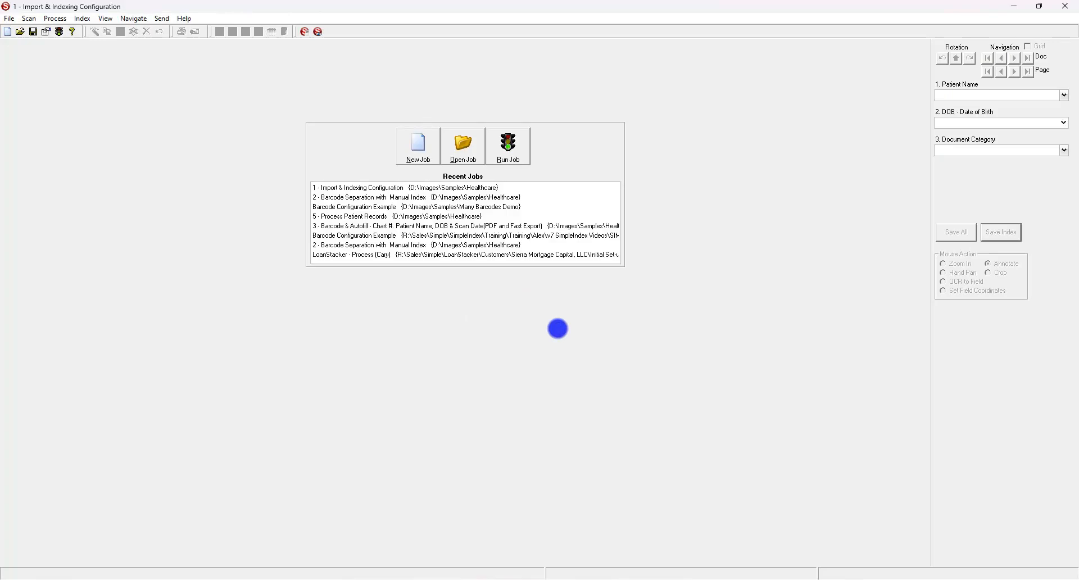
Inspect the patient's Output subfolder of nine category-named TIF files, then switch back to SimpleIndex.
{"action": "mouse_move", "coordinate": [495, 579]}
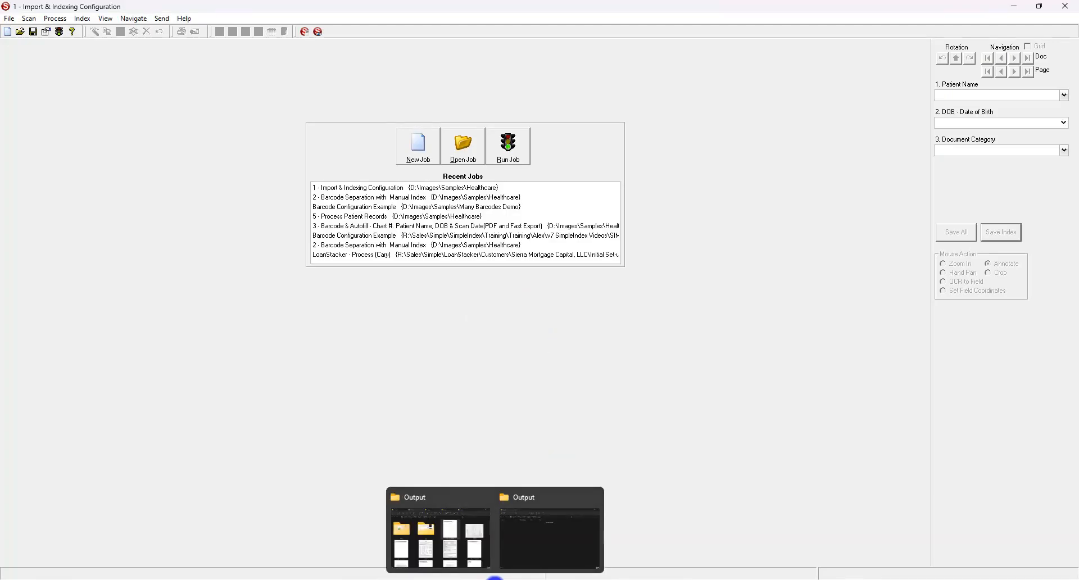
{"action": "left_click", "coordinate": [528, 556]}
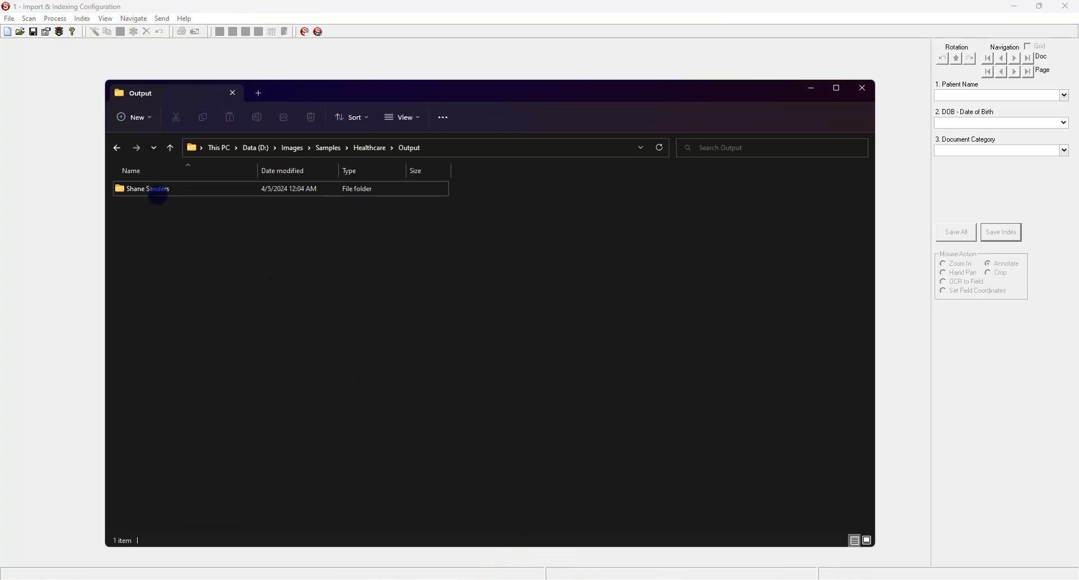
{"action": "left_click", "coordinate": [158, 187]}
{"action": "left_click", "coordinate": [158, 188]}
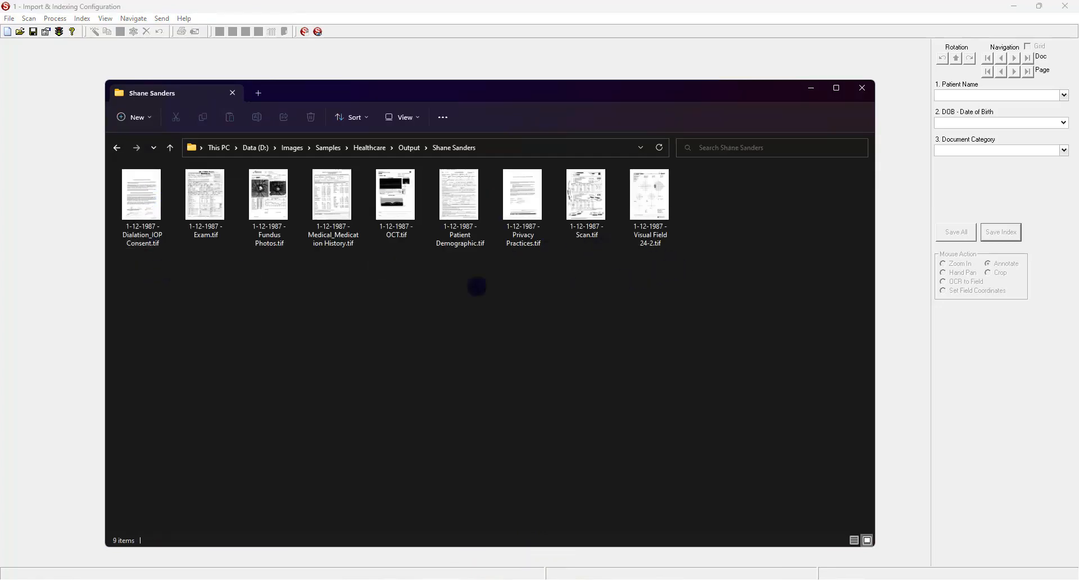
{"action": "left_click", "coordinate": [223, 232]}
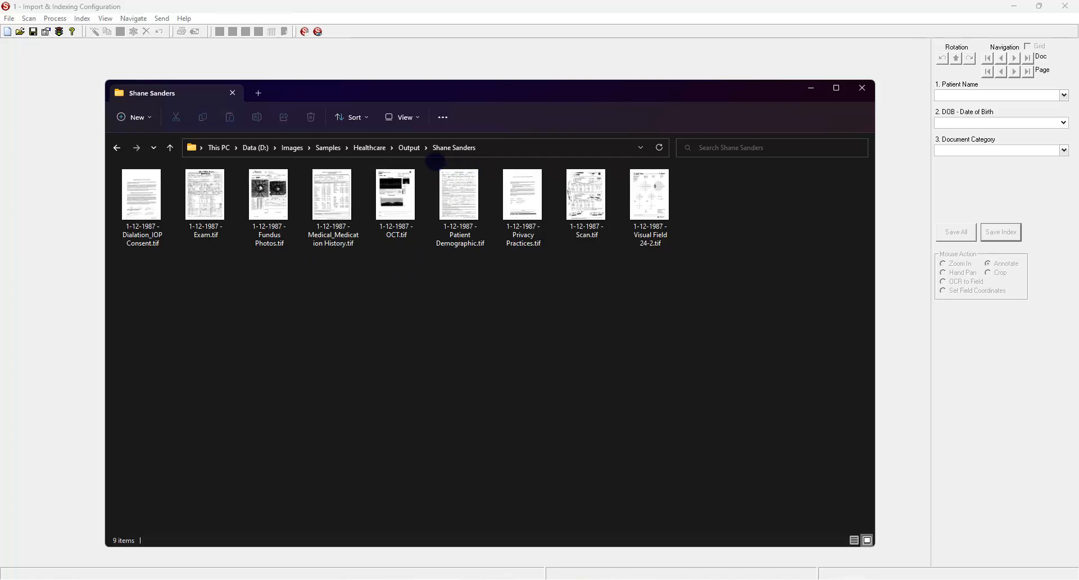
{"action": "left_click", "coordinate": [409, 147]}
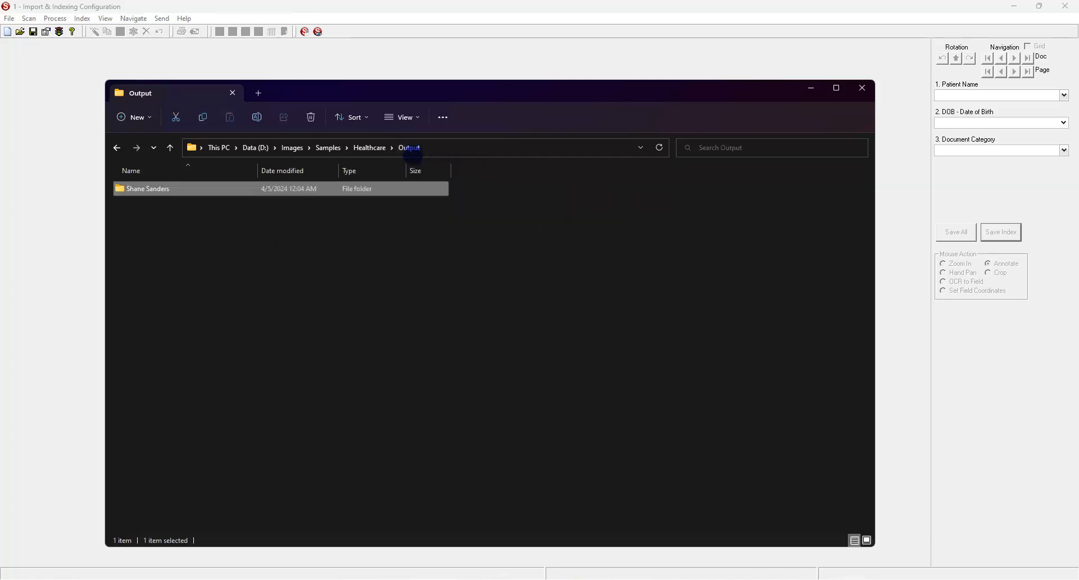
{"action": "left_click", "coordinate": [177, 222]}
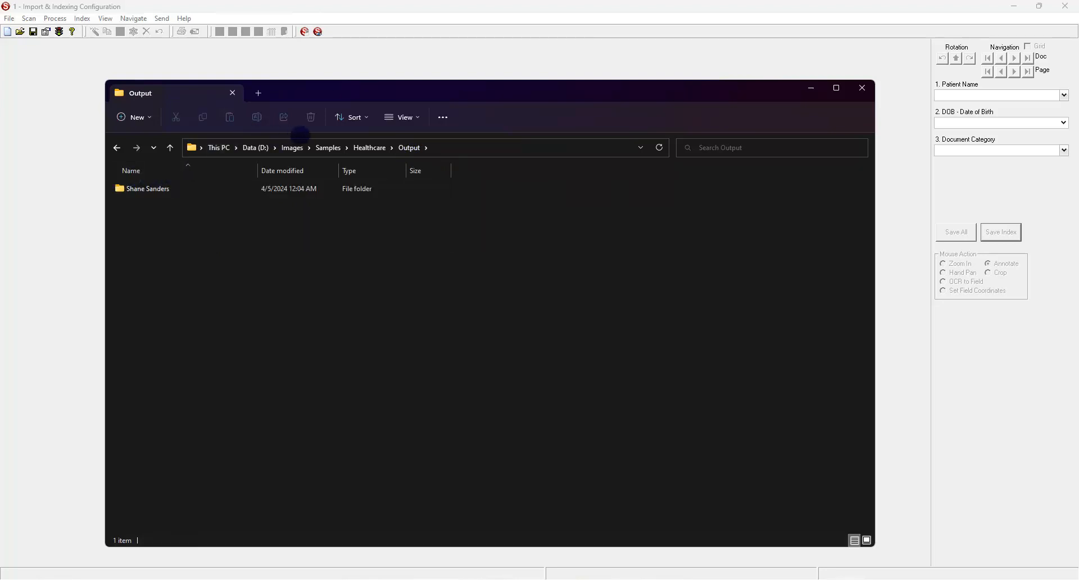
{"action": "left_click", "coordinate": [639, 68]}
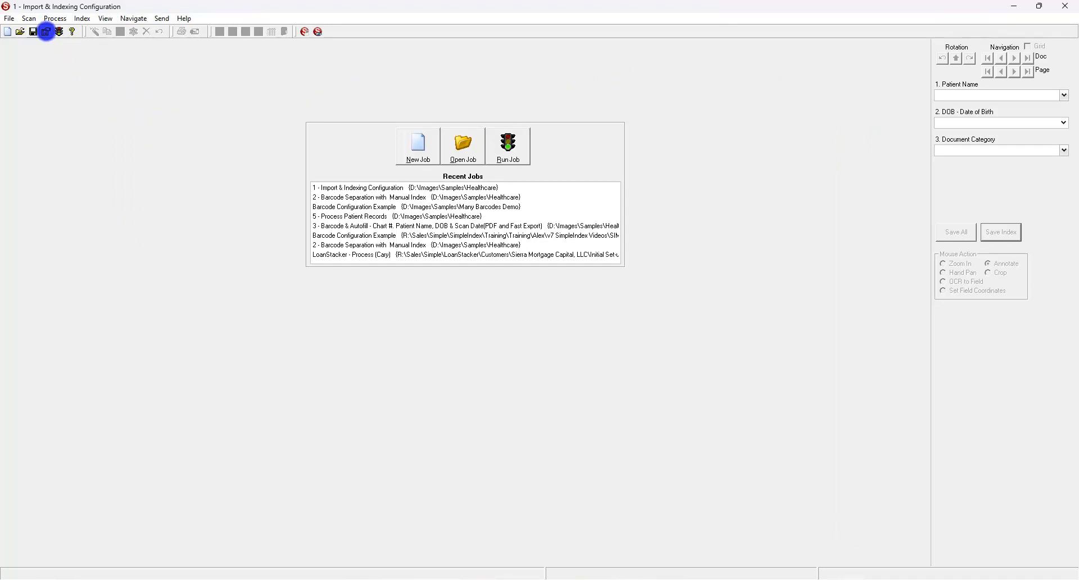
{"action": "left_click", "coordinate": [47, 32]}
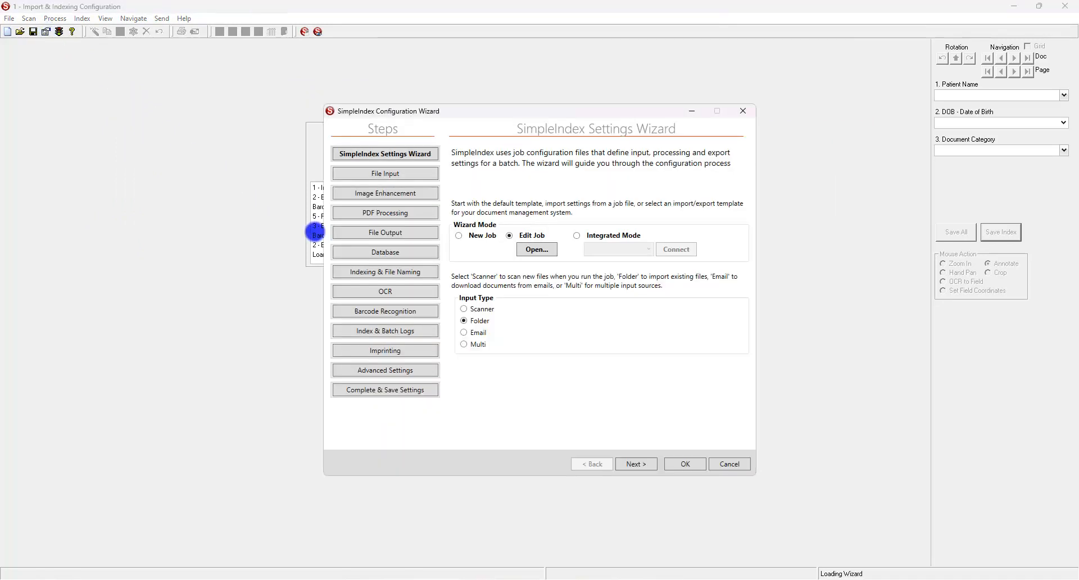
{"action": "left_click", "coordinate": [338, 272]}
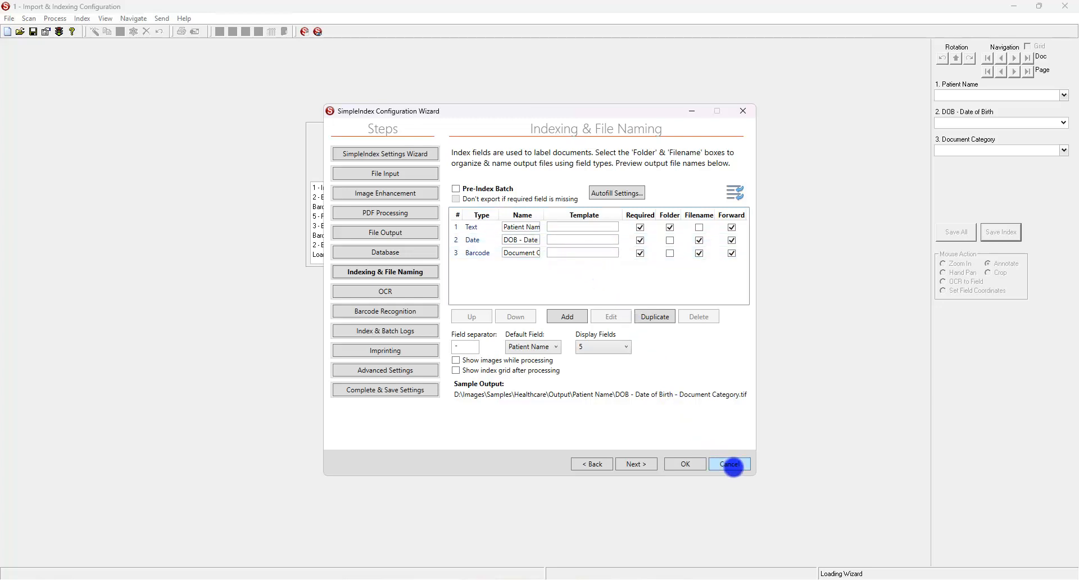
{"action": "left_click", "coordinate": [733, 466]}
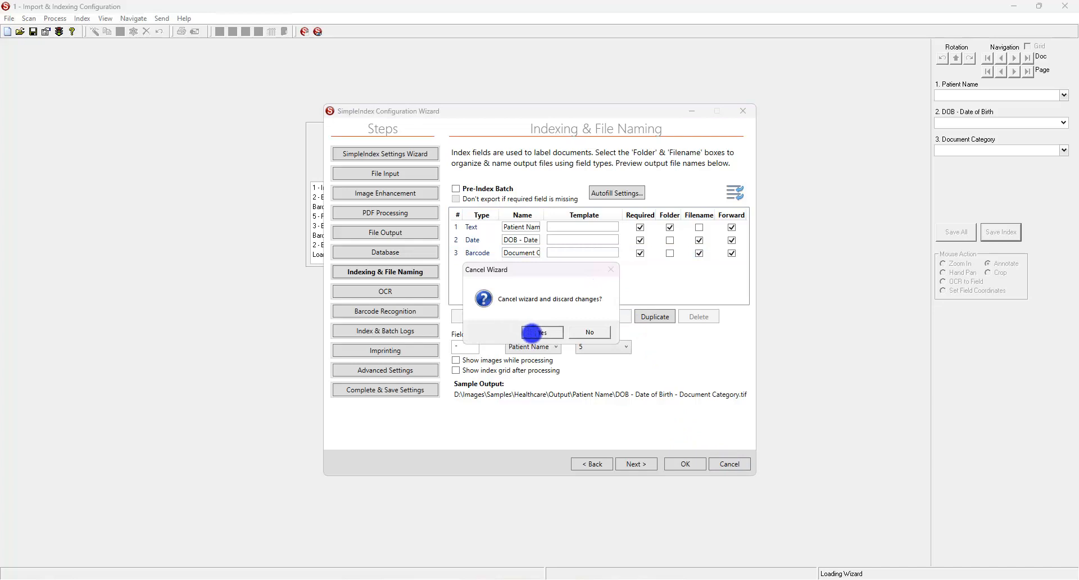
{"action": "left_click", "coordinate": [531, 334]}
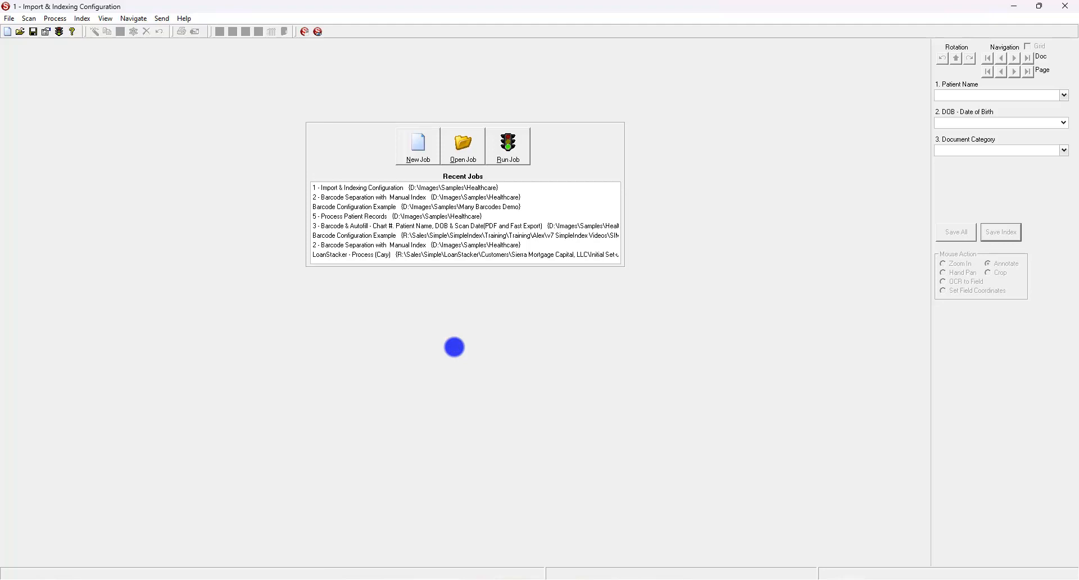
{"action": "mouse_move", "coordinate": [482, 578]}
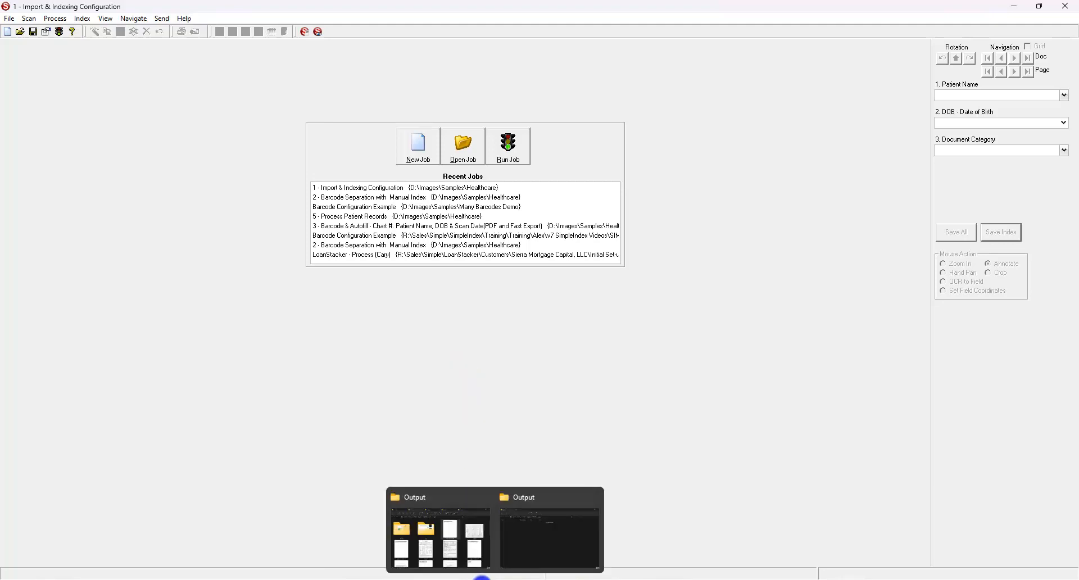
{"action": "left_click", "coordinate": [454, 536]}
{"action": "left_click", "coordinate": [358, 291]}
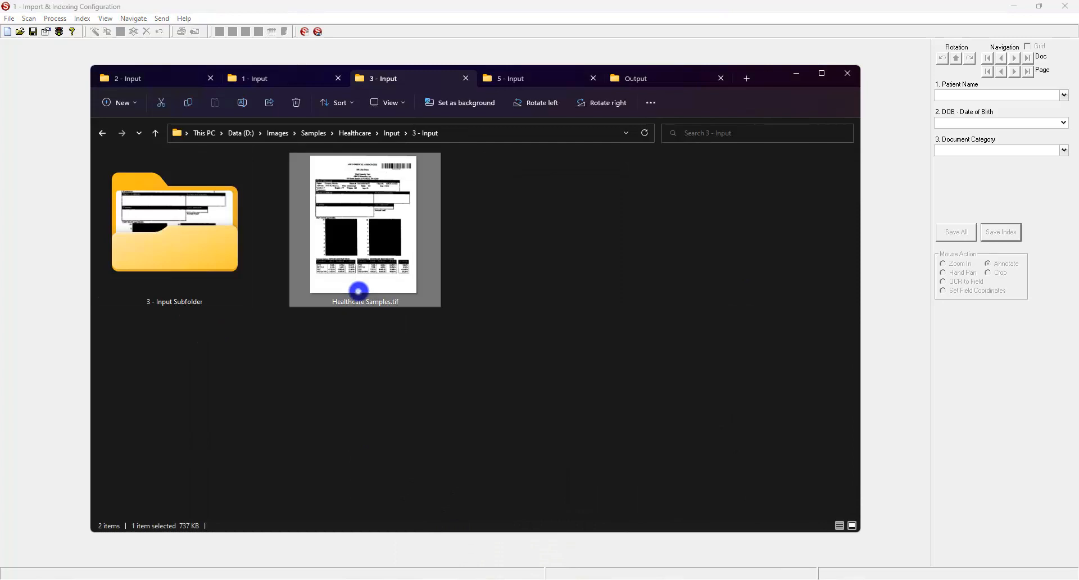
{"action": "double_click", "coordinate": [359, 291]}
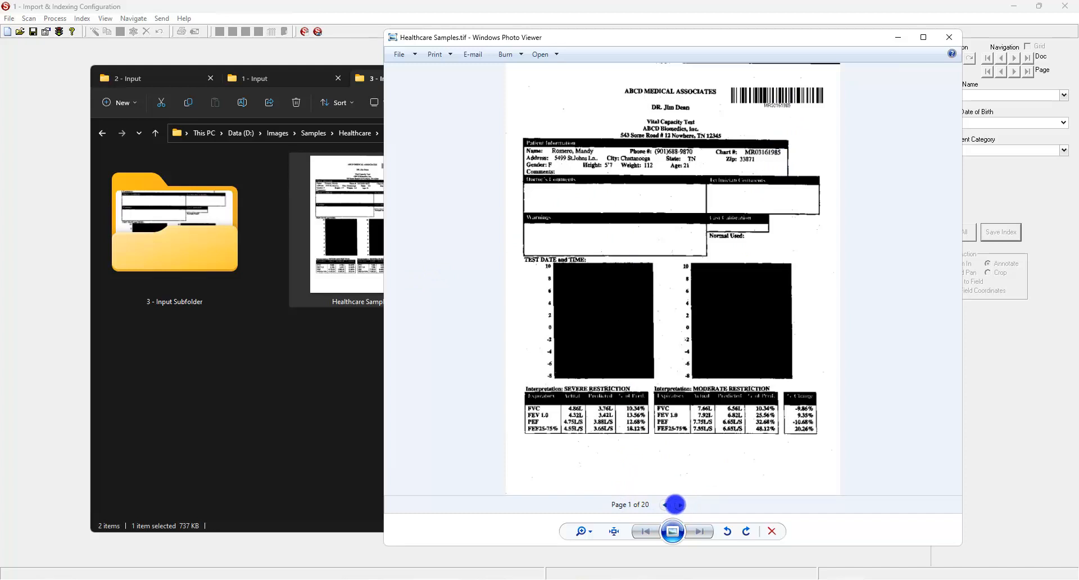
{"action": "left_click", "coordinate": [678, 504]}
{"action": "left_click", "coordinate": [679, 504]}
{"action": "left_click", "coordinate": [679, 504]}
{"action": "left_click", "coordinate": [678, 504]}
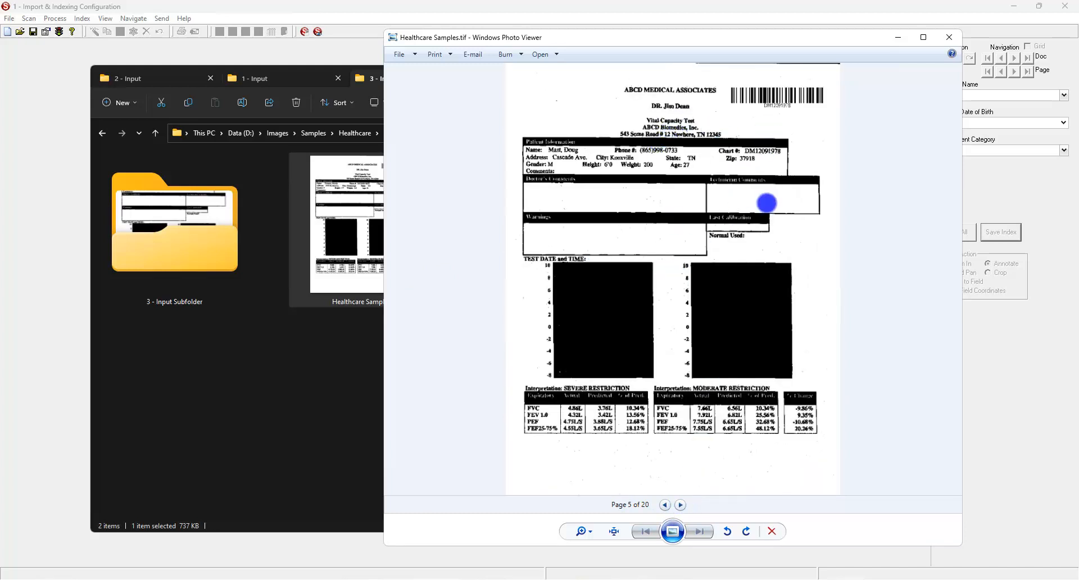
{"action": "left_click", "coordinate": [679, 505]}
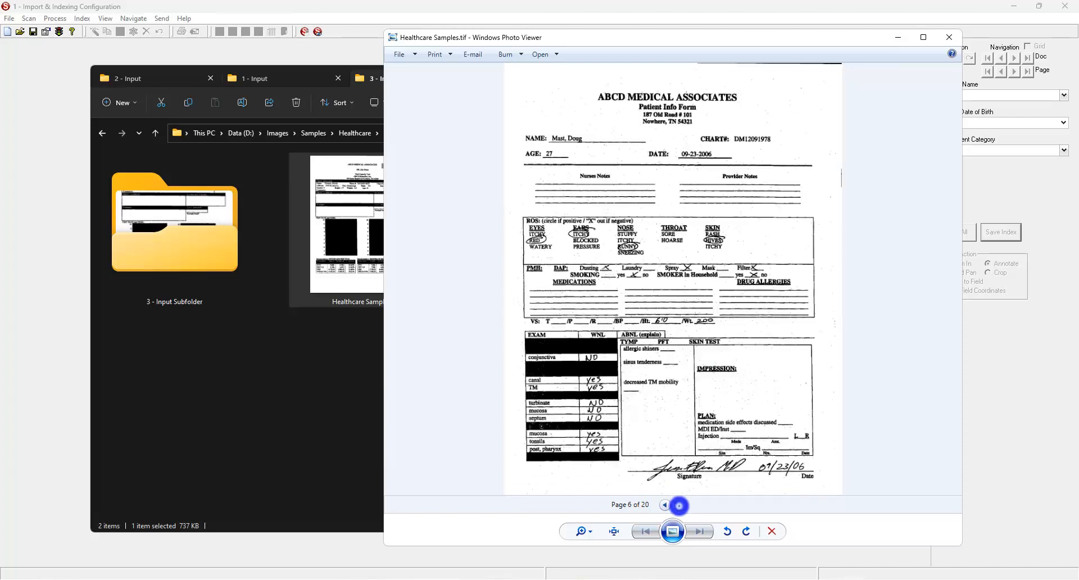
{"action": "left_click", "coordinate": [679, 505]}
{"action": "left_click", "coordinate": [680, 504]}
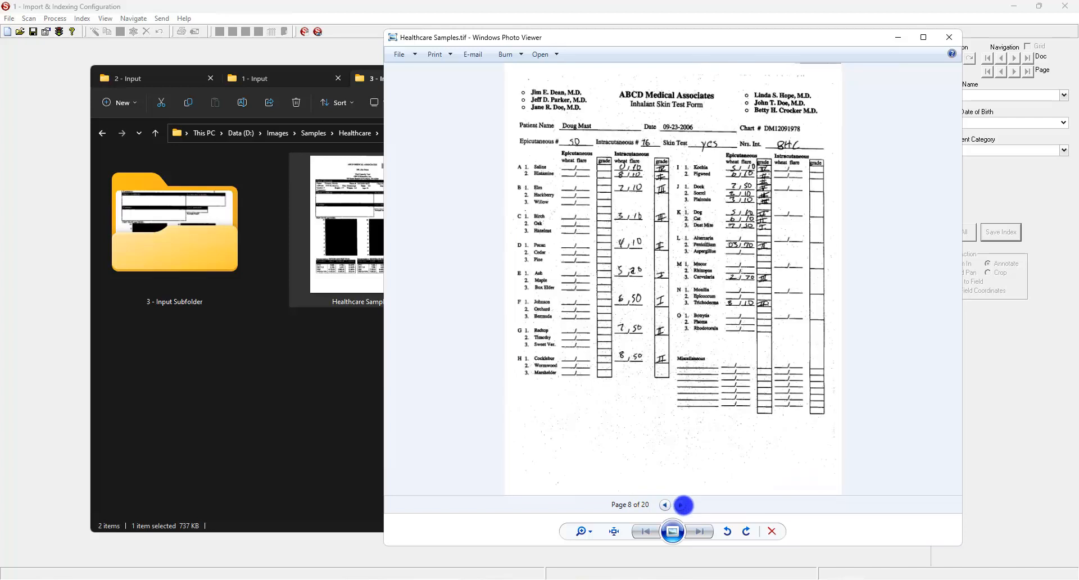
{"action": "left_click", "coordinate": [680, 504]}
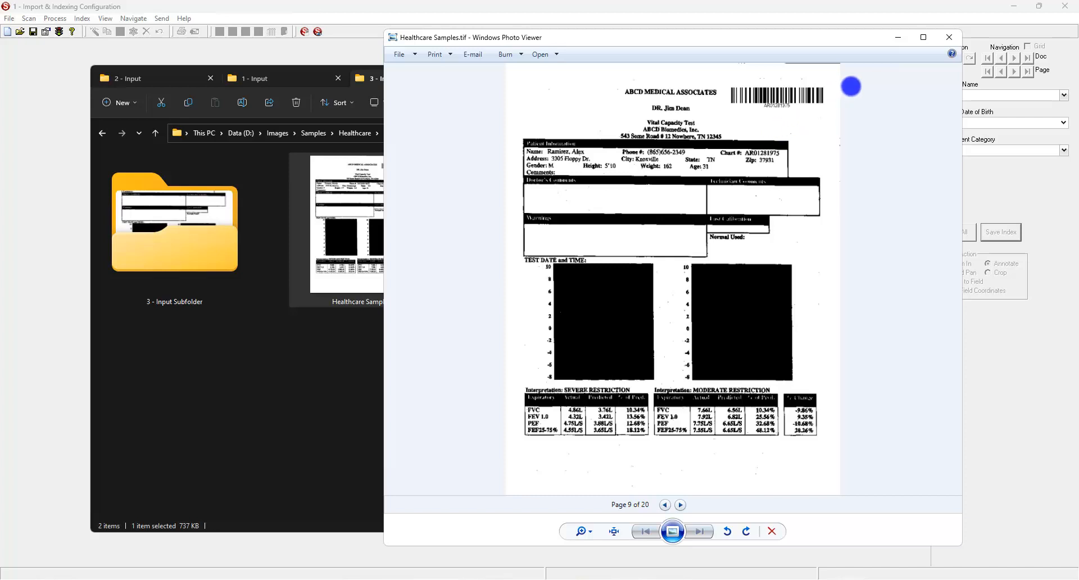
{"action": "left_click", "coordinate": [948, 37]}
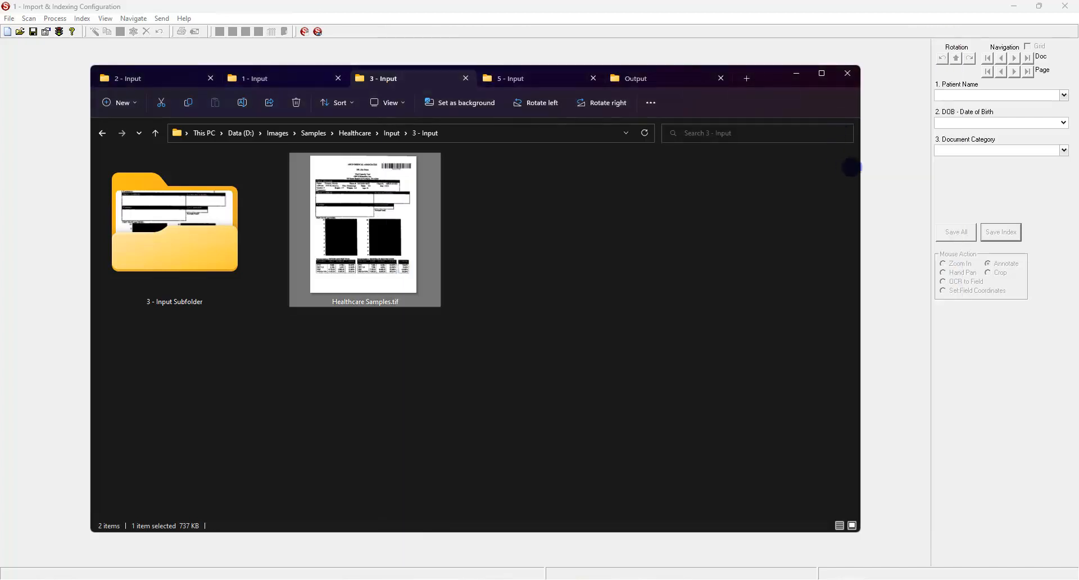
{"action": "left_click", "coordinate": [906, 181]}
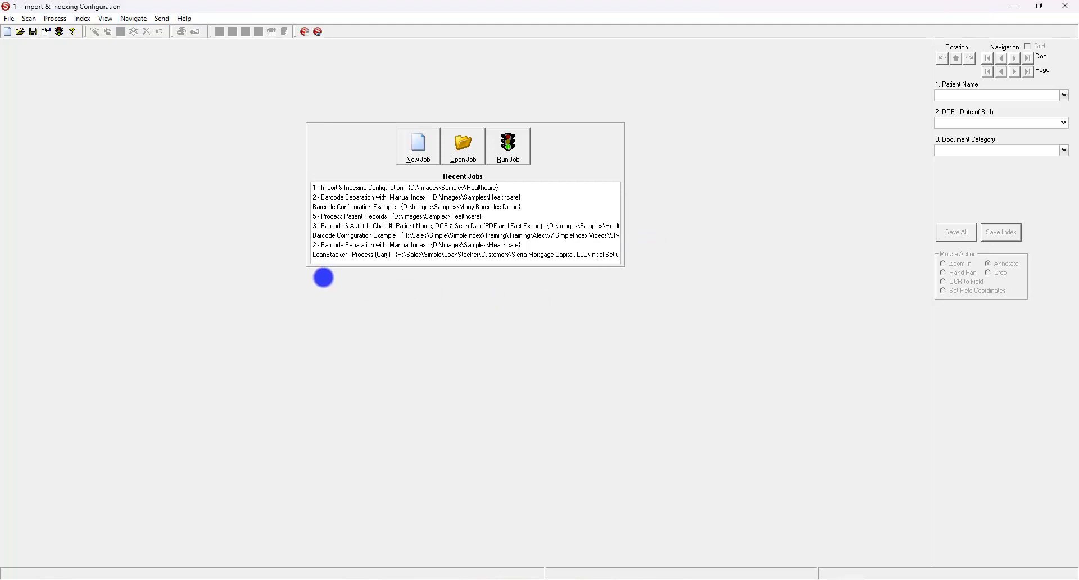
Open and run the 3 - Barcode & Autofill job on the 20 sample files, showing the grid.
{"action": "double_click", "coordinate": [327, 226]}
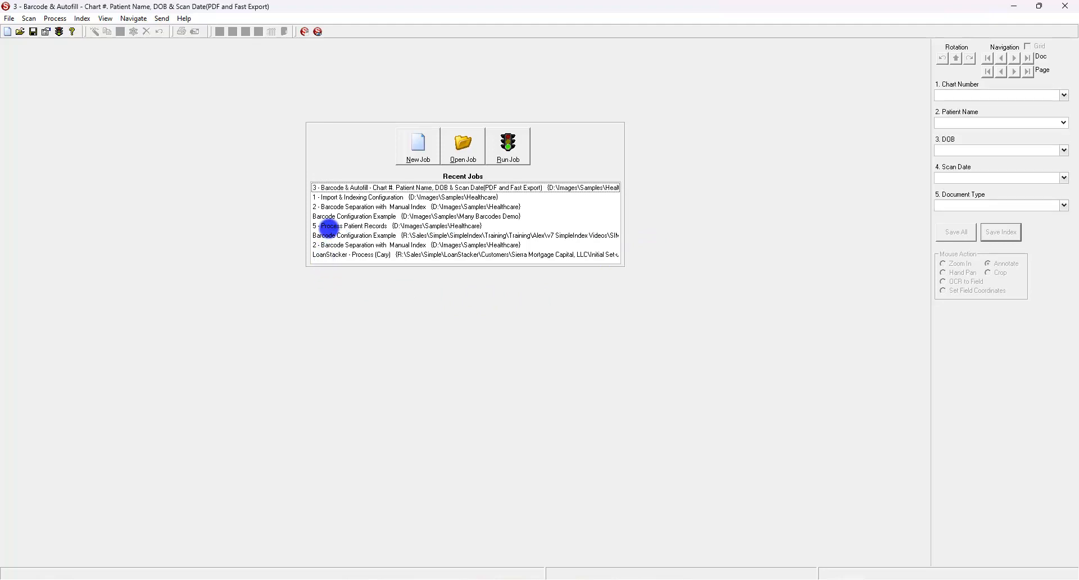
{"action": "left_click", "coordinate": [509, 148]}
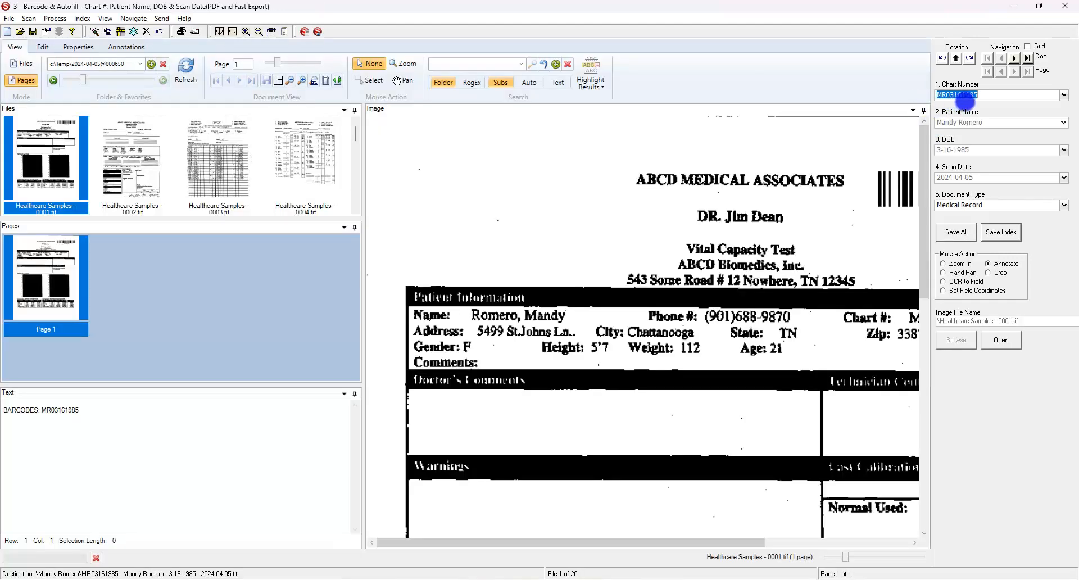
{"action": "left_click", "coordinate": [1027, 46]}
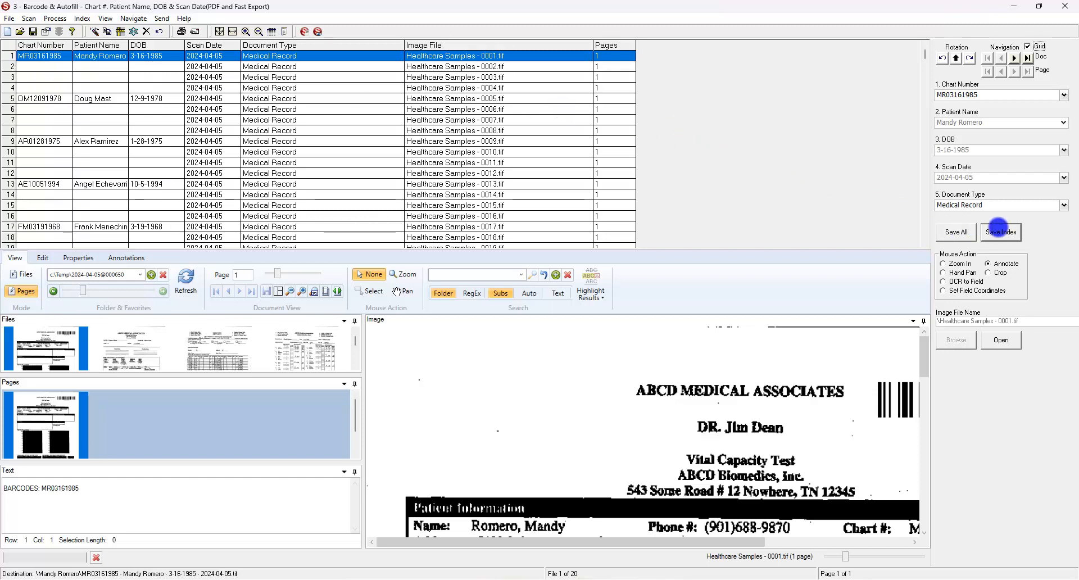
Save the first file's index, then save all indexes and release the batch for PDF export.
{"action": "left_click", "coordinate": [998, 228]}
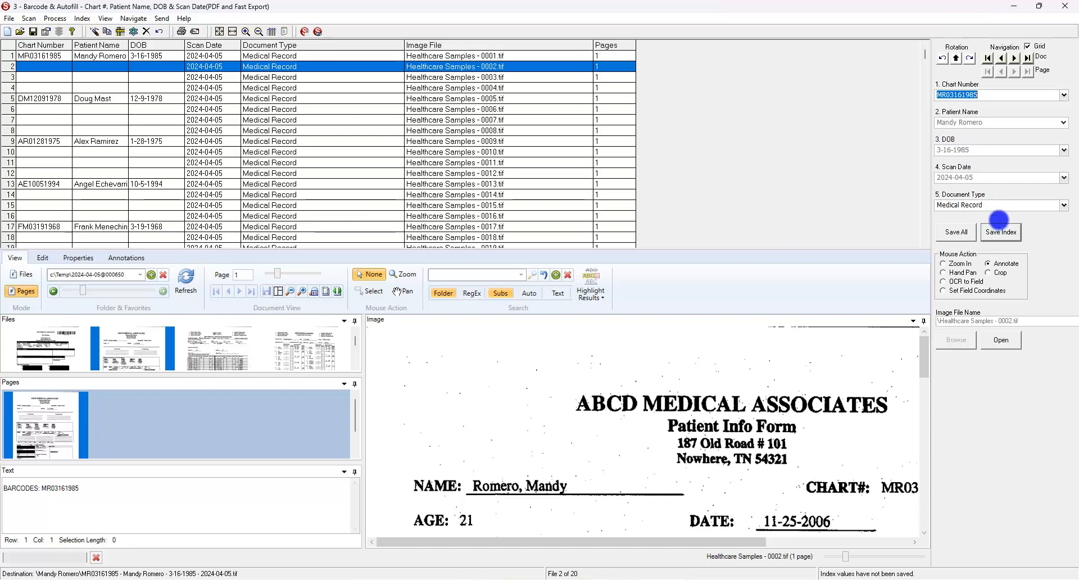
{"action": "left_click", "coordinate": [1015, 94]}
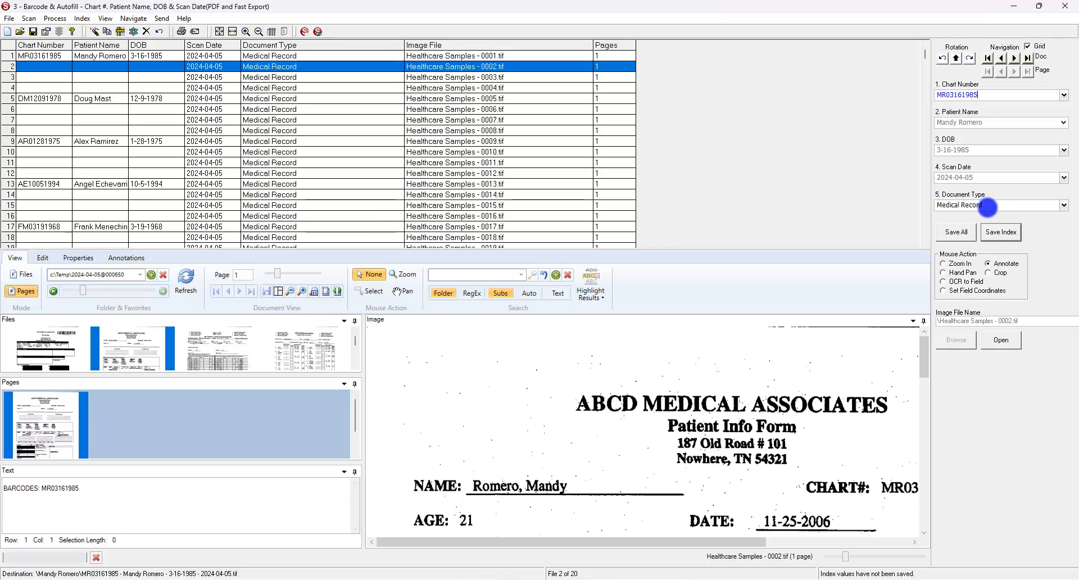
{"action": "left_click", "coordinate": [952, 232]}
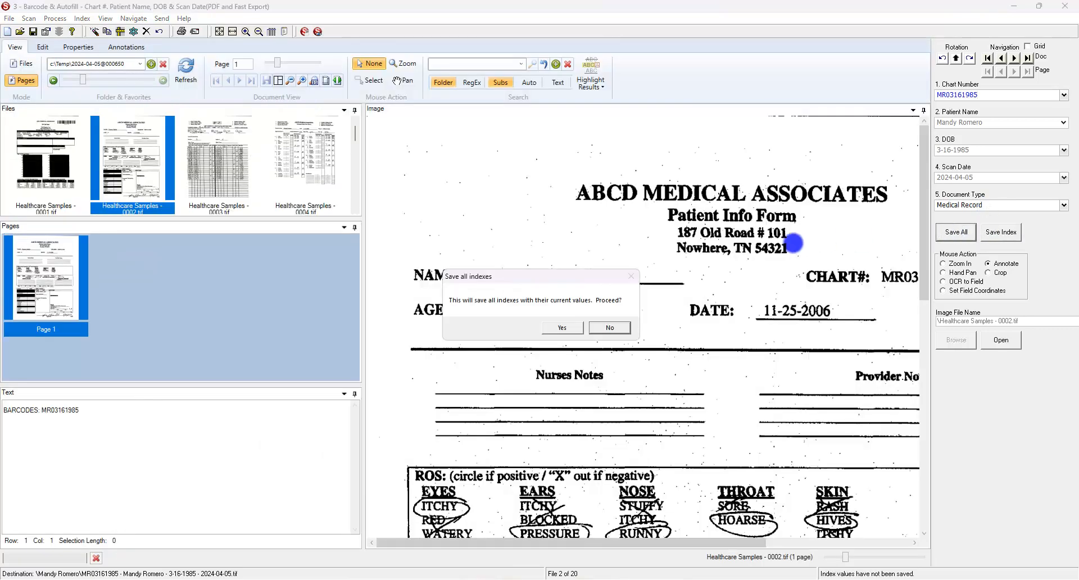
{"action": "left_click", "coordinate": [563, 327]}
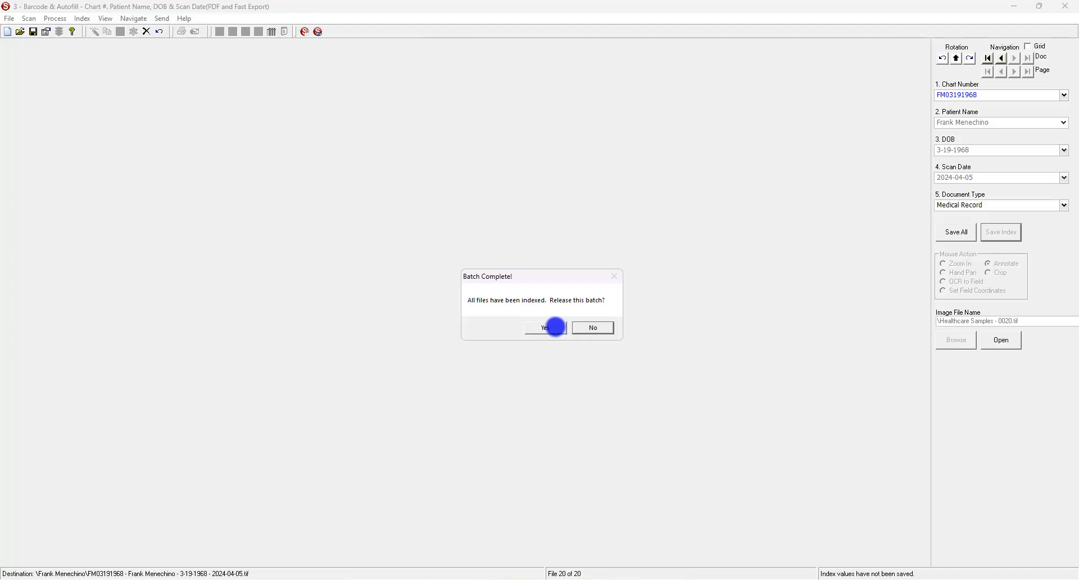
{"action": "left_click", "coordinate": [556, 327]}
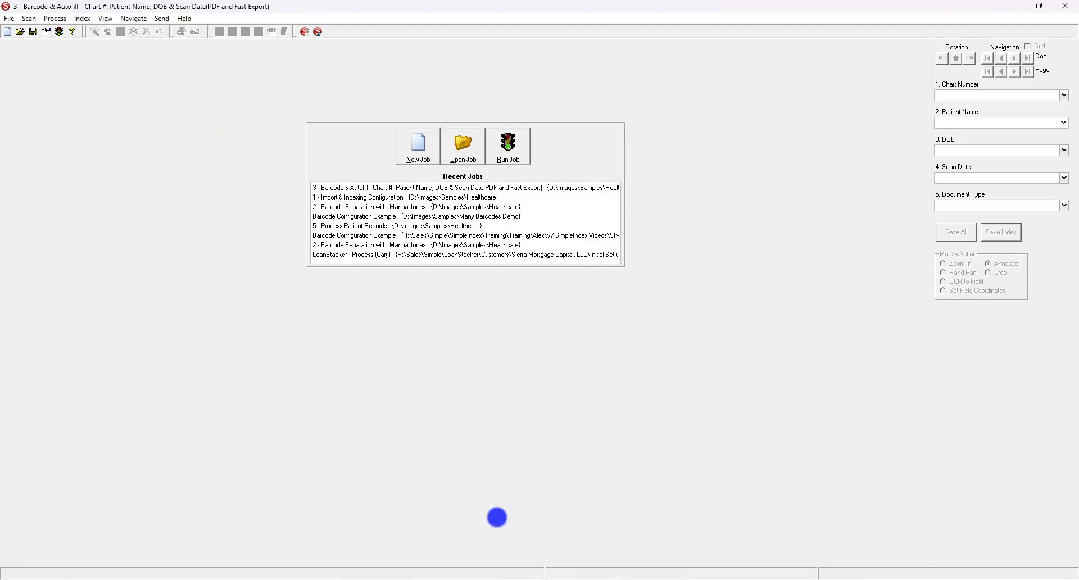
{"action": "mouse_move", "coordinate": [495, 576]}
{"action": "left_click", "coordinate": [535, 544]}
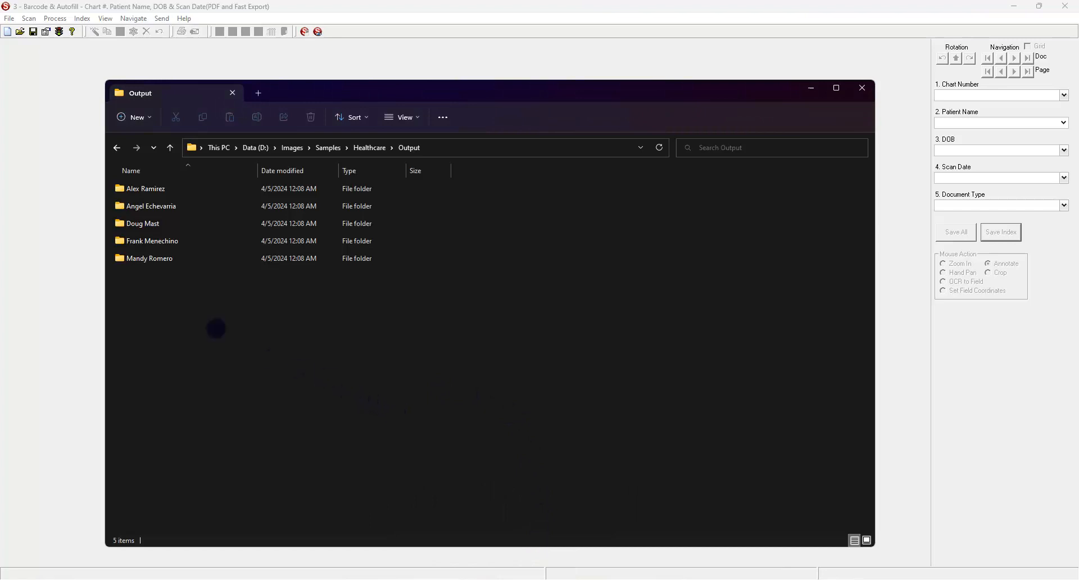
{"action": "double_click", "coordinate": [159, 189]}
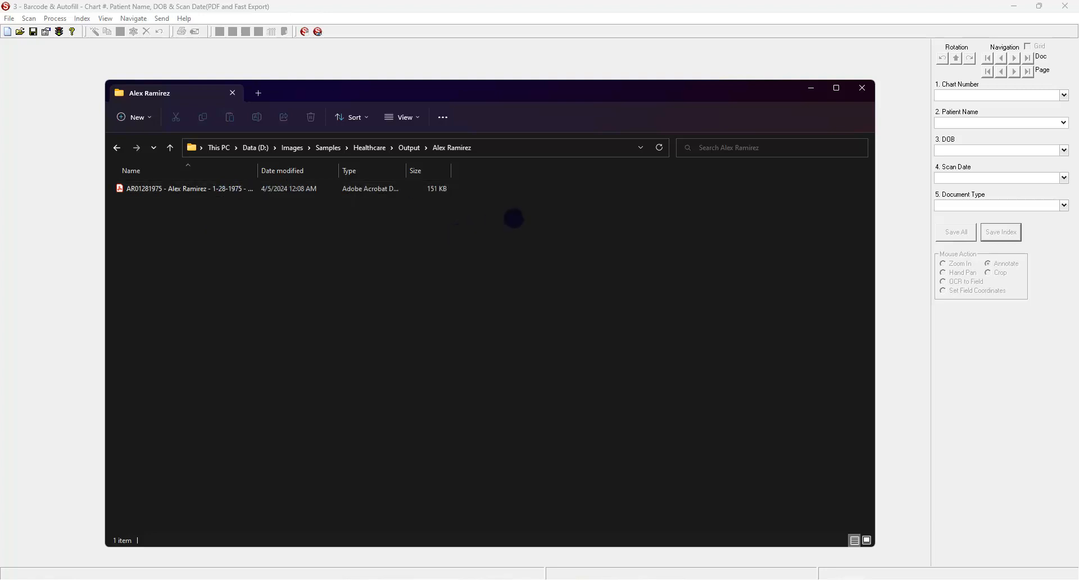
{"action": "left_click", "coordinate": [591, 68]}
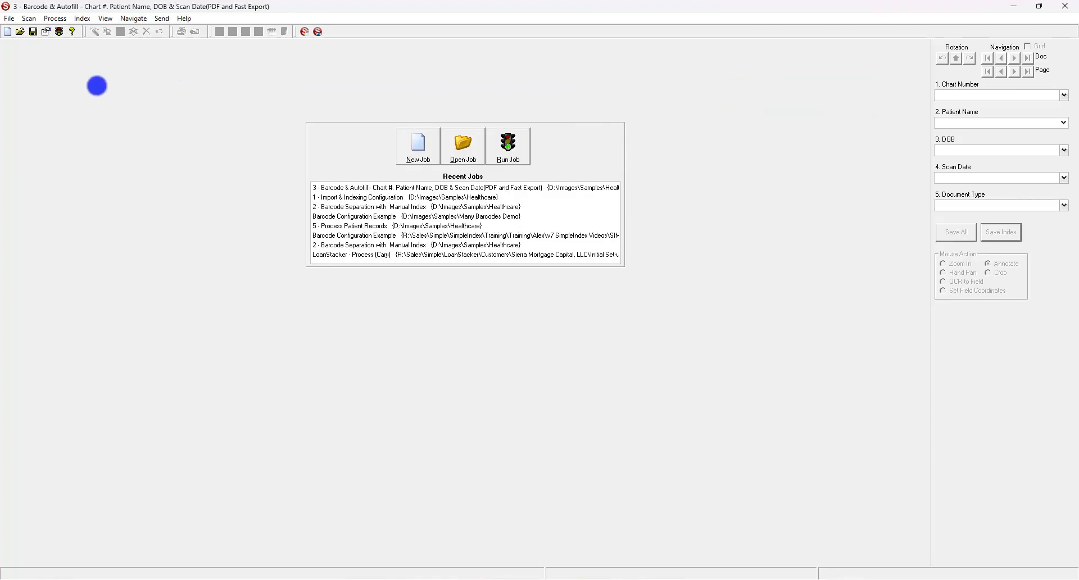
Open the Barcode & Autofill Configuration Wizard, view Database, then the Indexing & File Naming page.
{"action": "left_click", "coordinate": [45, 32]}
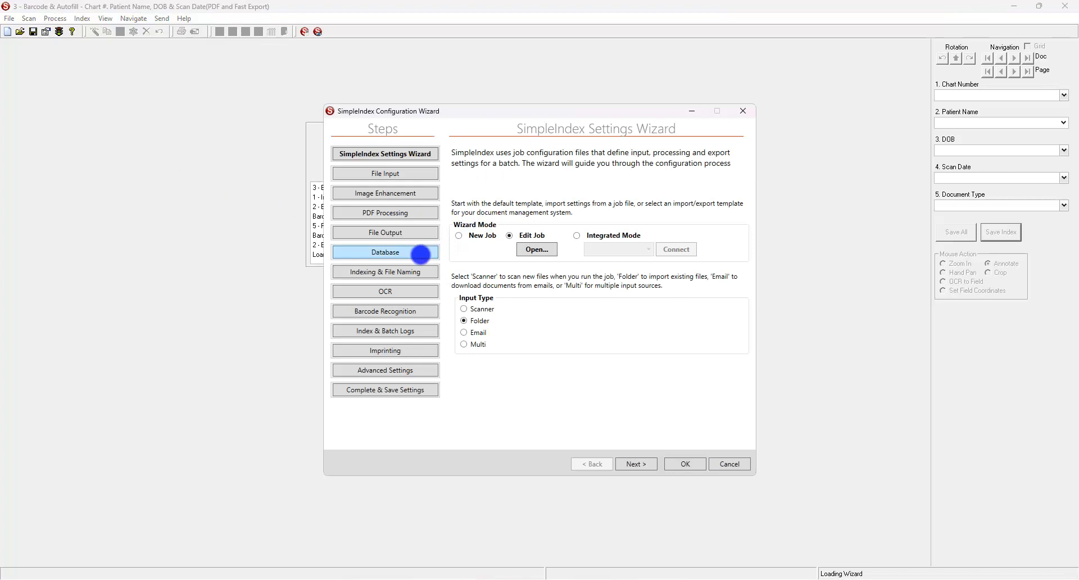
{"action": "left_click", "coordinate": [420, 254]}
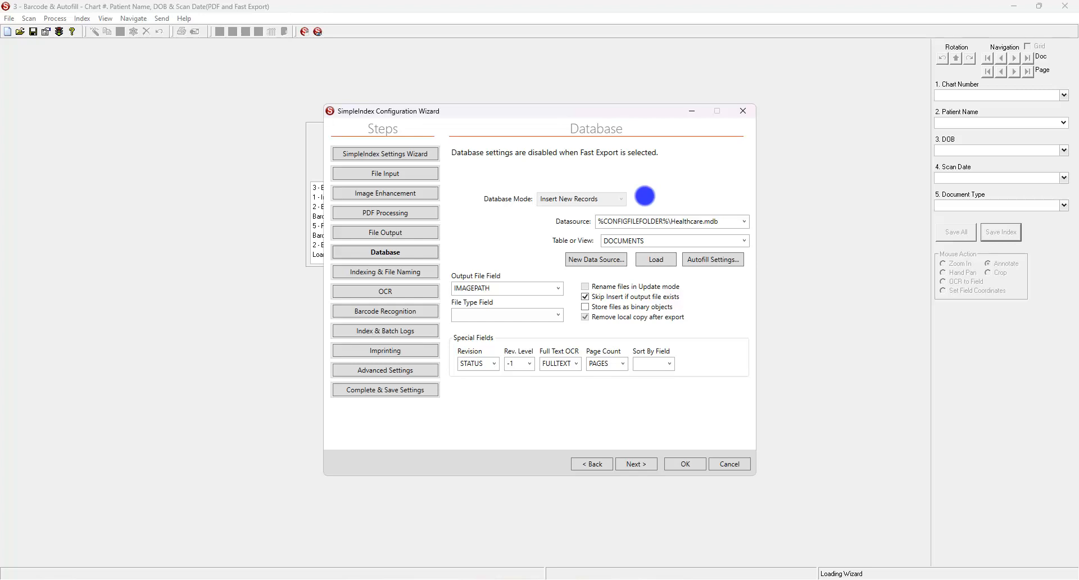
{"action": "left_click", "coordinate": [641, 241]}
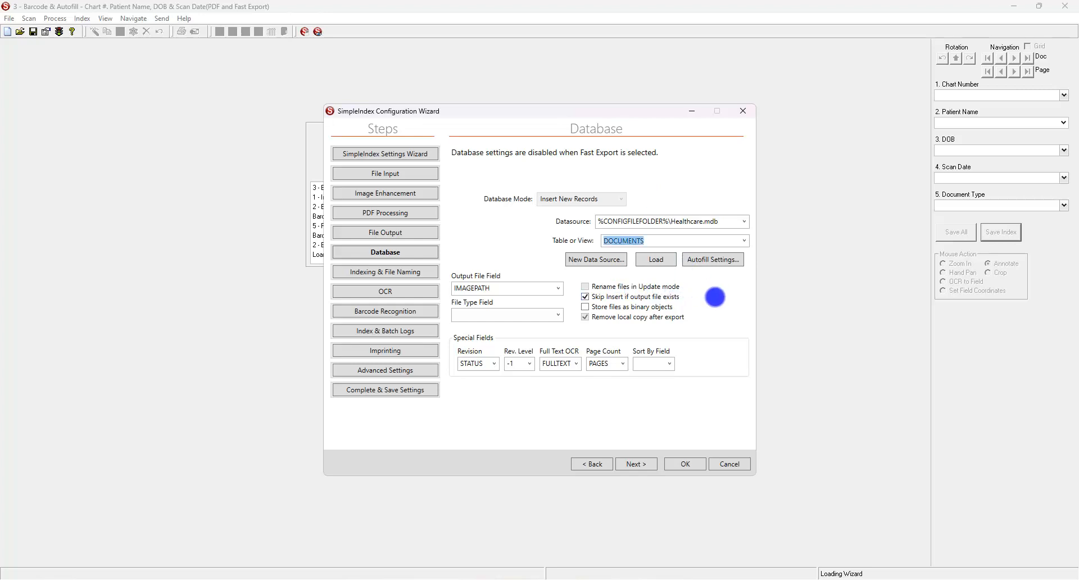
{"action": "left_click", "coordinate": [380, 273]}
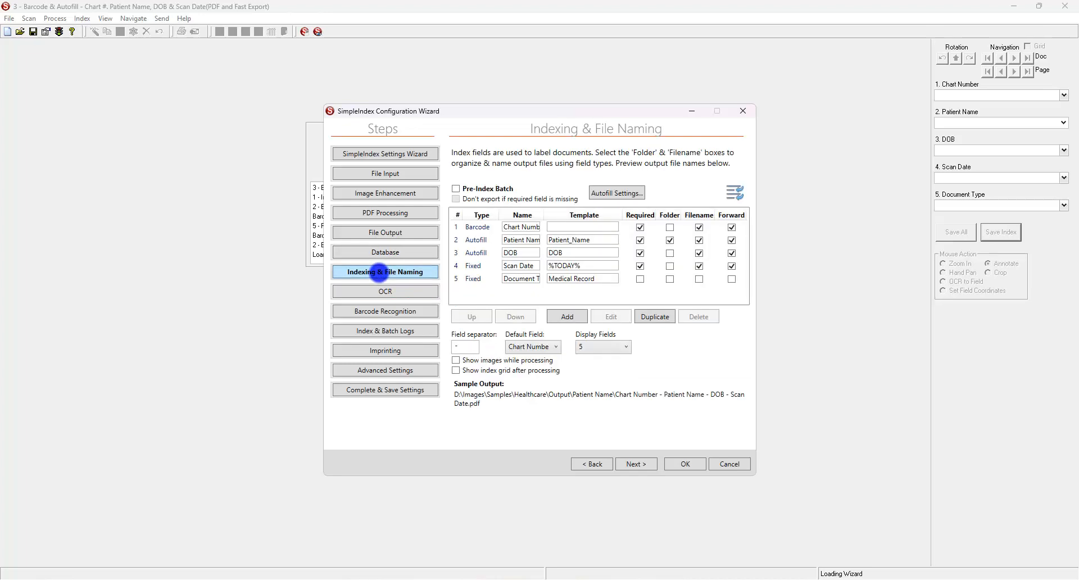
Inspect the Barcode index field's autofill data source settings and close them unchanged.
{"action": "left_click", "coordinate": [473, 227]}
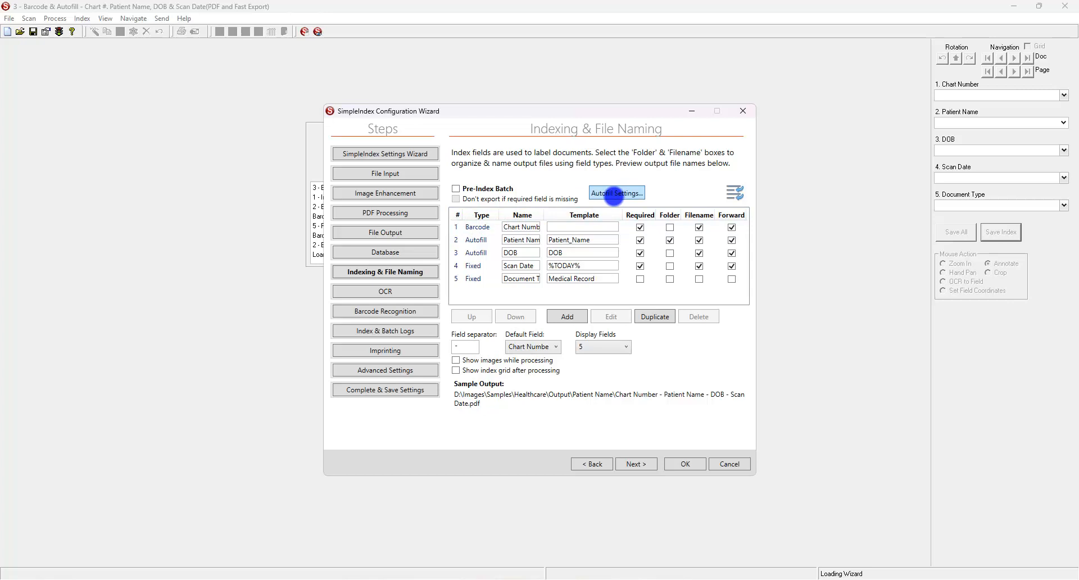
{"action": "left_click", "coordinate": [614, 194]}
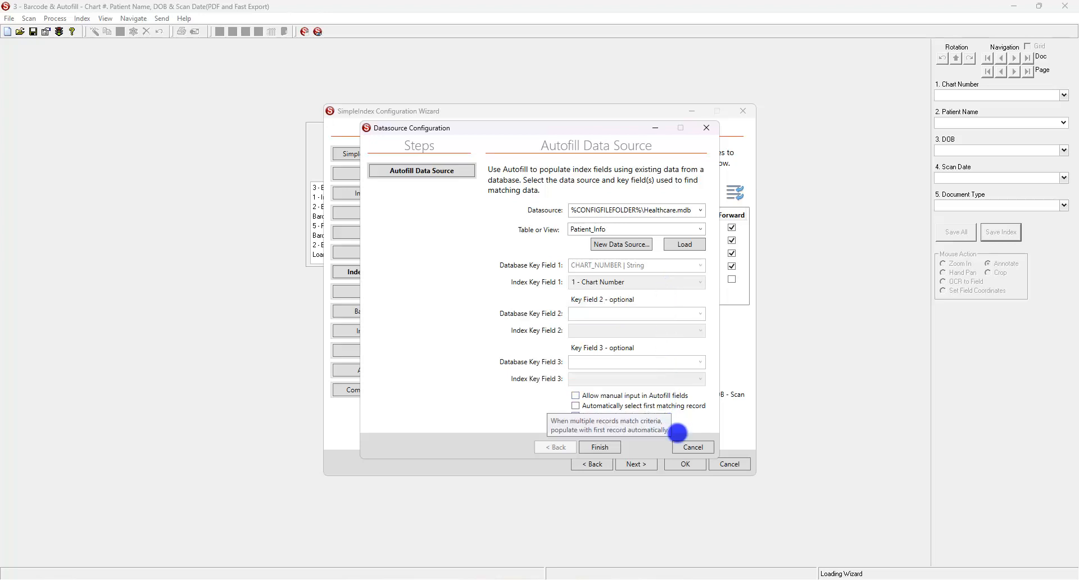
{"action": "left_click", "coordinate": [684, 447]}
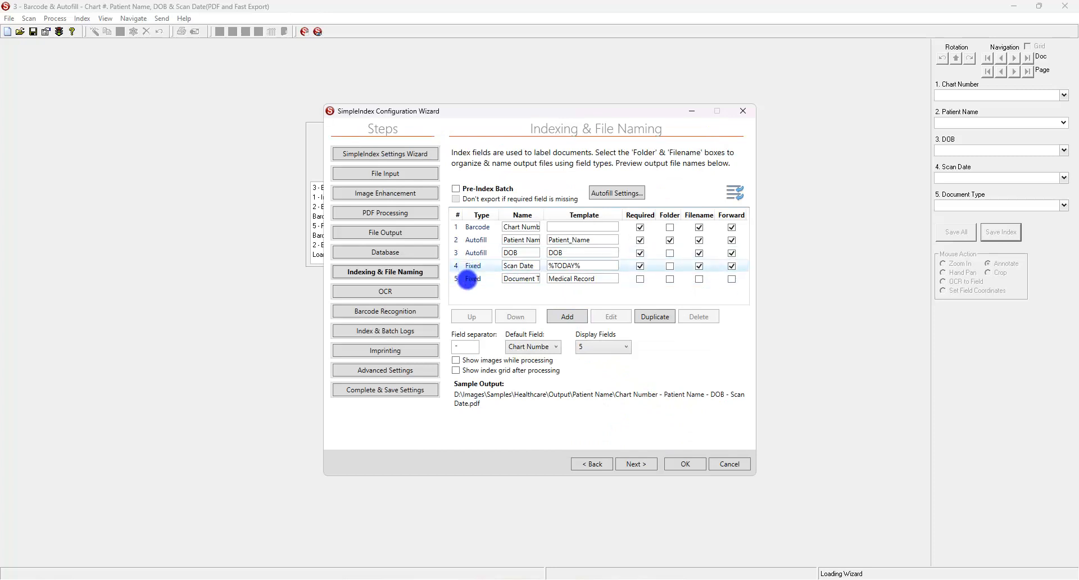
Cancel the Configuration Wizard, discarding its changes, to return to Recent Jobs.
{"action": "left_click", "coordinate": [471, 267]}
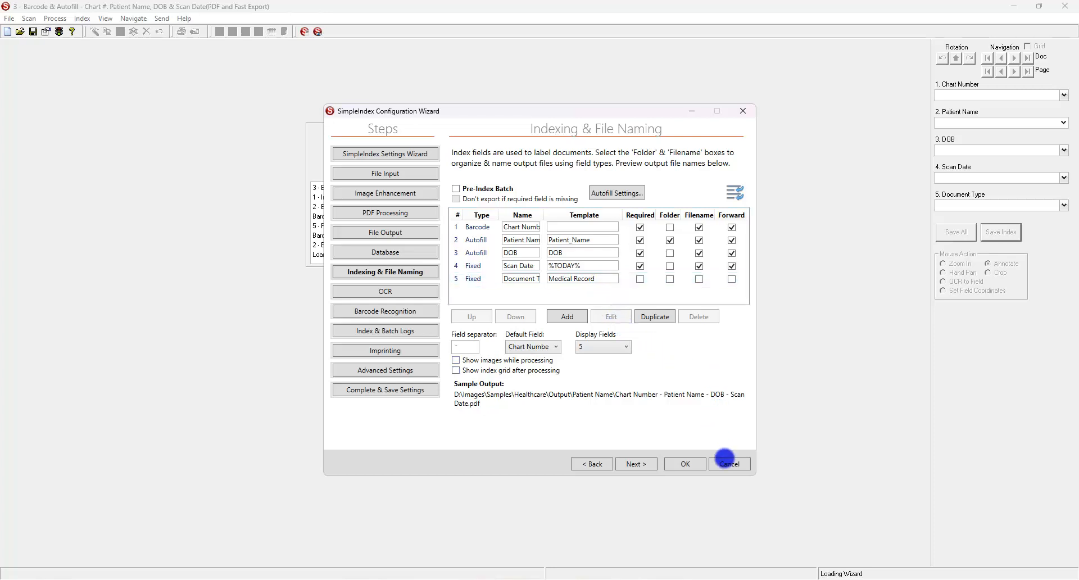
{"action": "left_click", "coordinate": [727, 464]}
{"action": "left_click", "coordinate": [540, 330]}
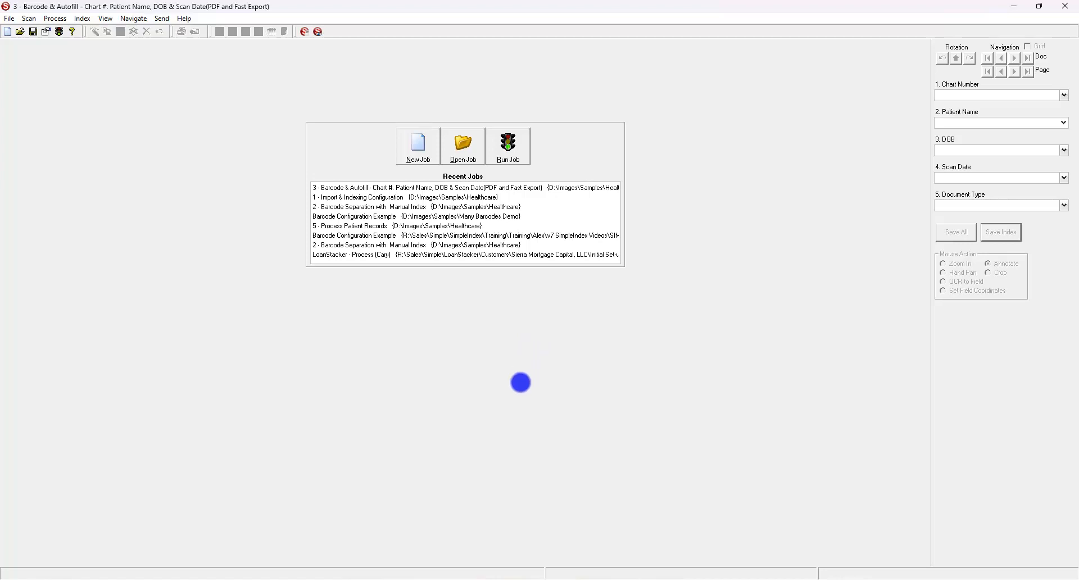
Open Healthcare Samples.tif from the 5 - Input folder in File Explorer.
{"action": "mouse_move", "coordinate": [488, 576]}
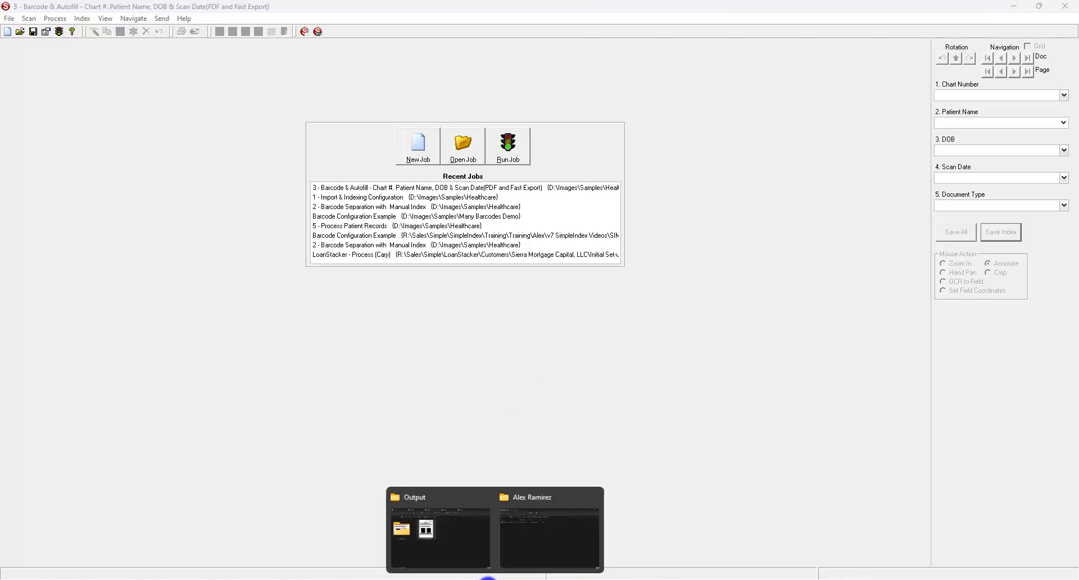
{"action": "left_click", "coordinate": [472, 560]}
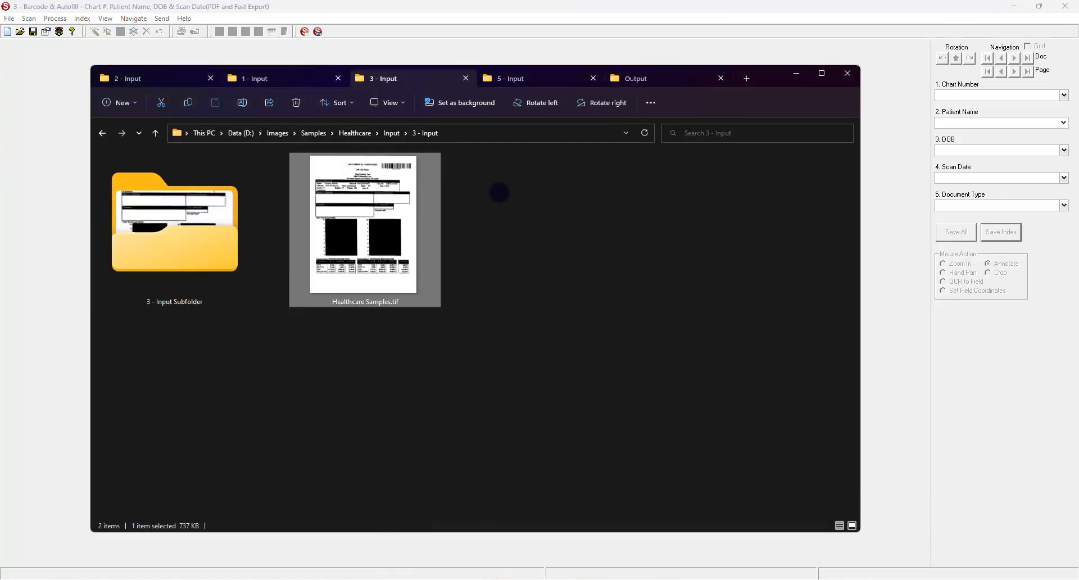
{"action": "left_click", "coordinate": [511, 79]}
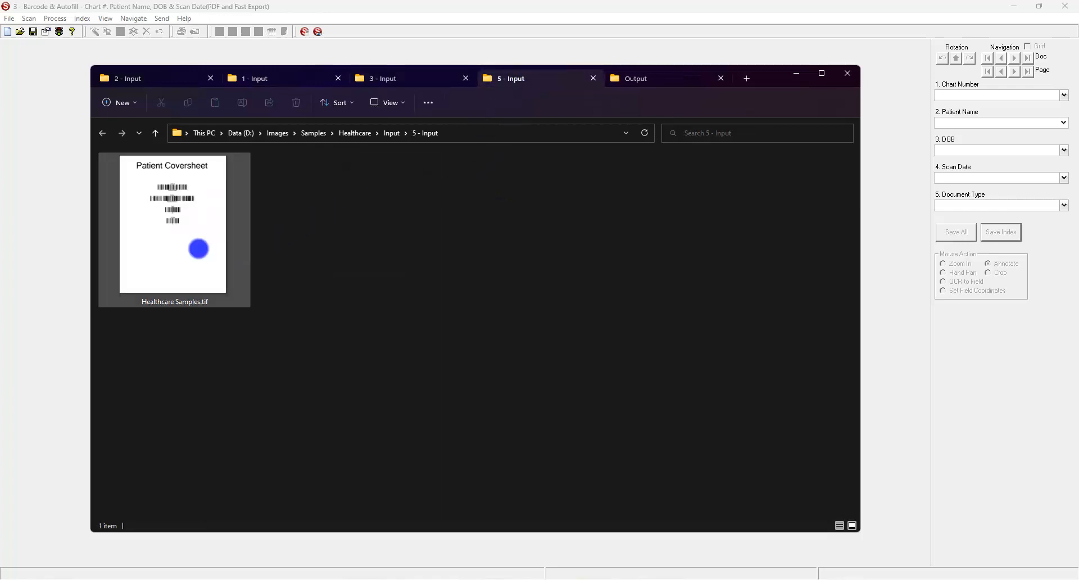
{"action": "double_click", "coordinate": [198, 249]}
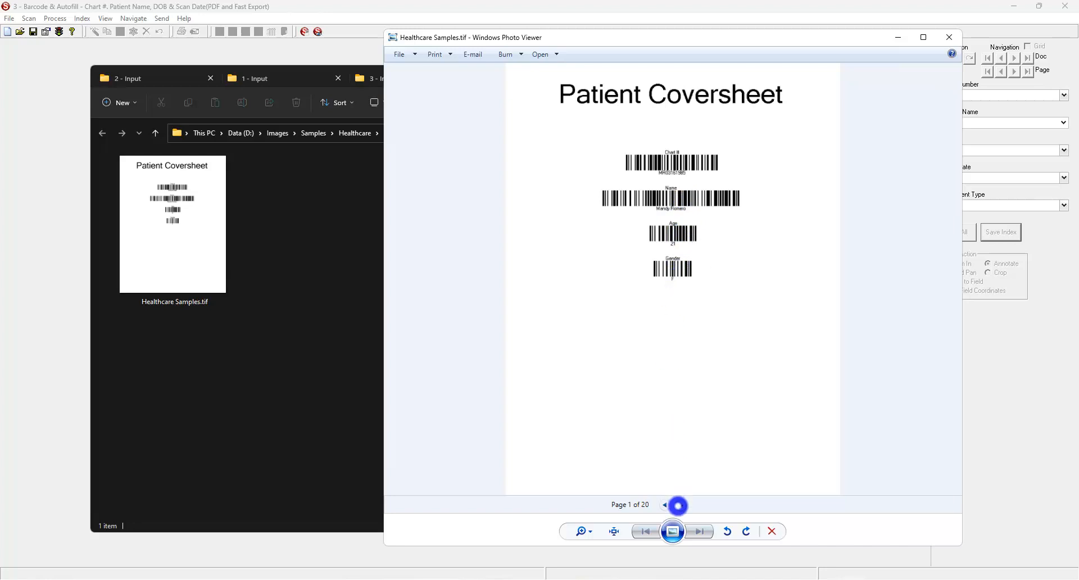
Page Healthcare Samples.tif forward to page 6 of 20, the next Patient Coversheet, then close the viewer.
{"action": "left_click", "coordinate": [680, 504]}
{"action": "left_click", "coordinate": [679, 505]}
{"action": "left_click", "coordinate": [678, 505]}
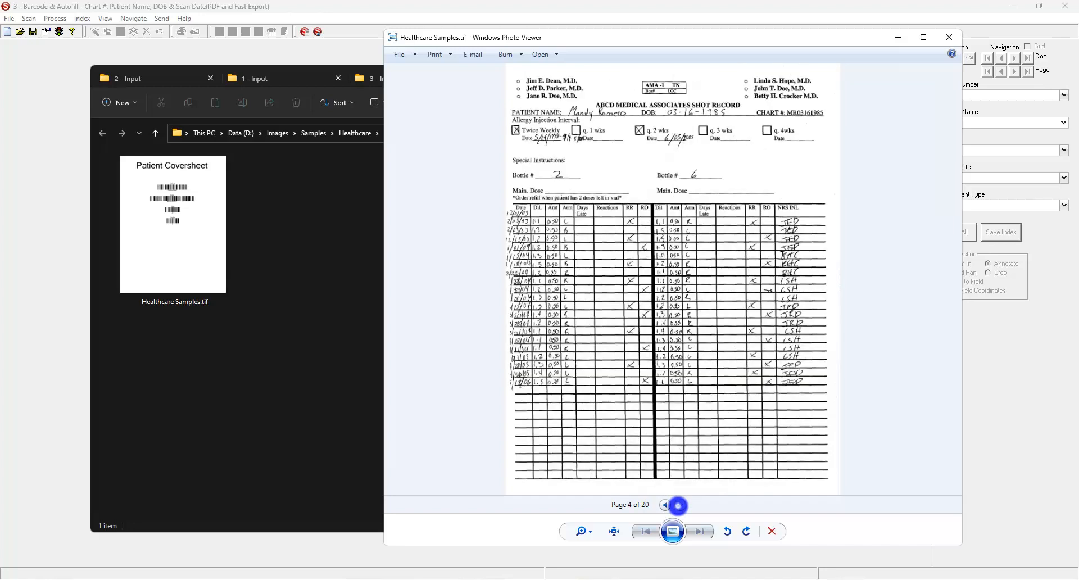
{"action": "left_click", "coordinate": [679, 506]}
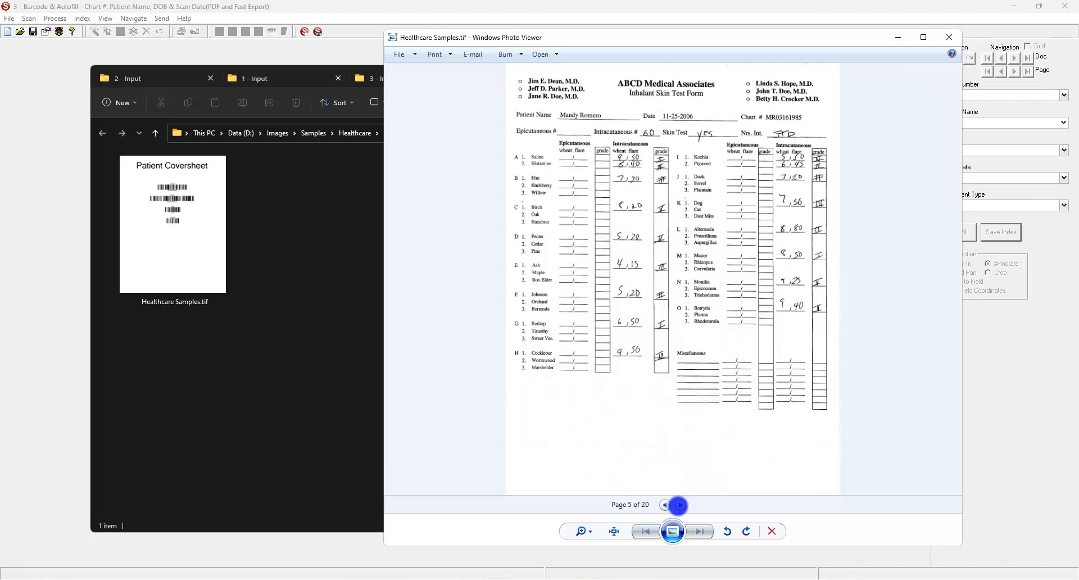
{"action": "left_click", "coordinate": [679, 505]}
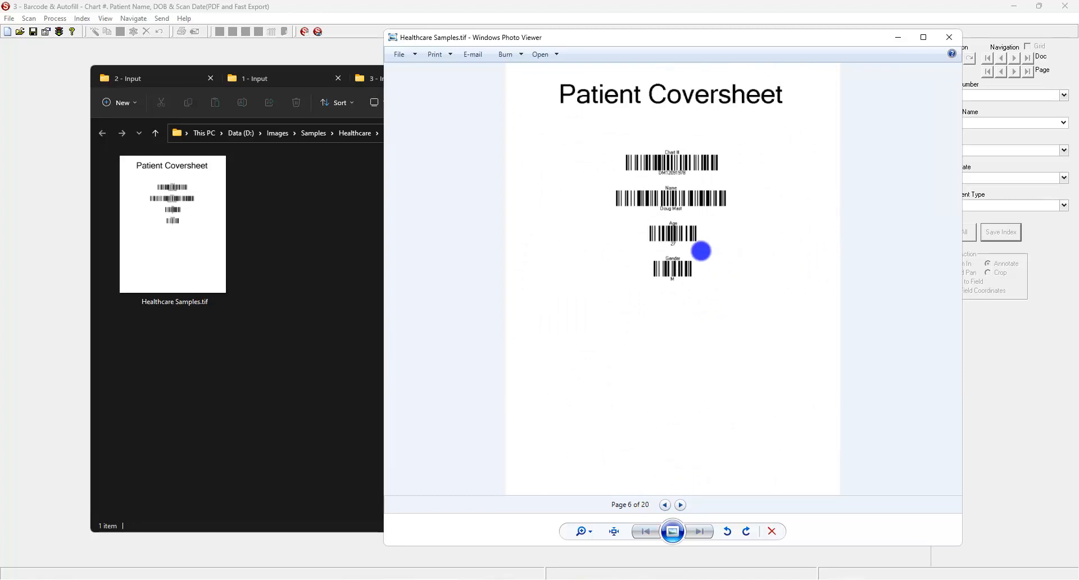
{"action": "left_click", "coordinate": [949, 37]}
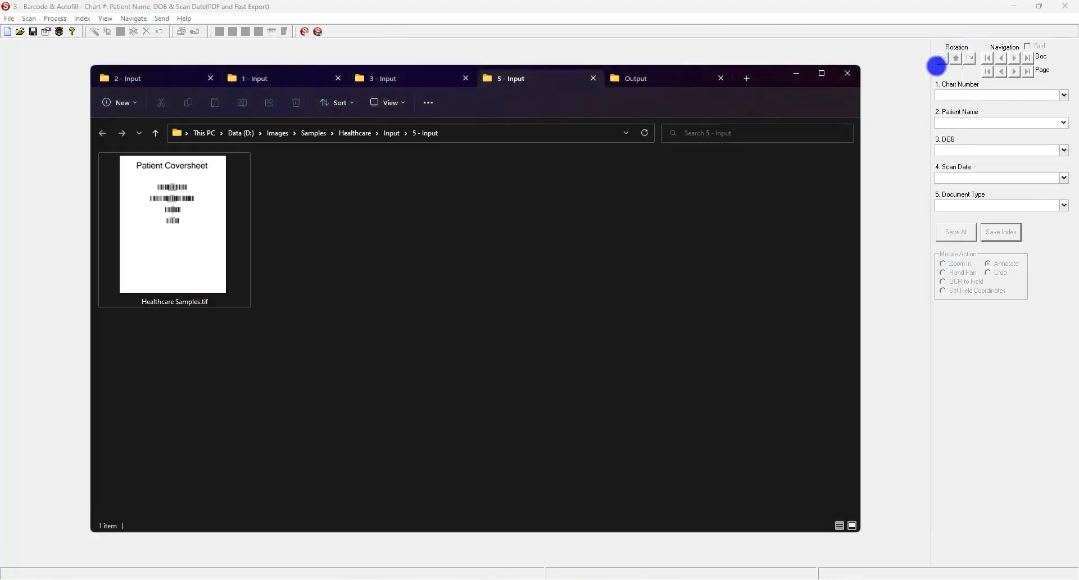
{"action": "left_click", "coordinate": [883, 144]}
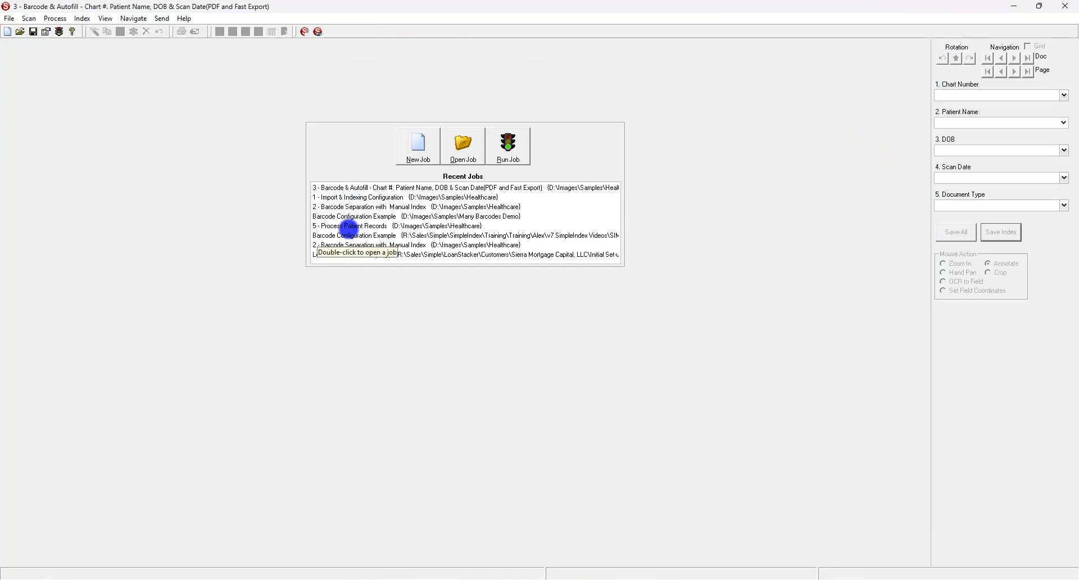
Run 5 - Process Patient Records in grid view and save index values for all 20 files.
{"action": "double_click", "coordinate": [349, 227]}
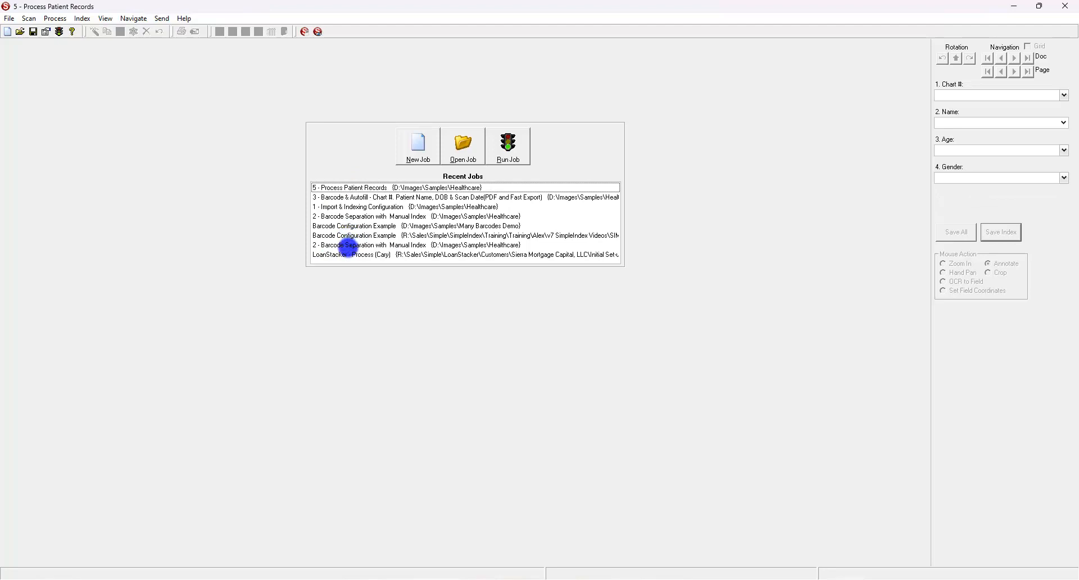
{"action": "left_click", "coordinate": [510, 162]}
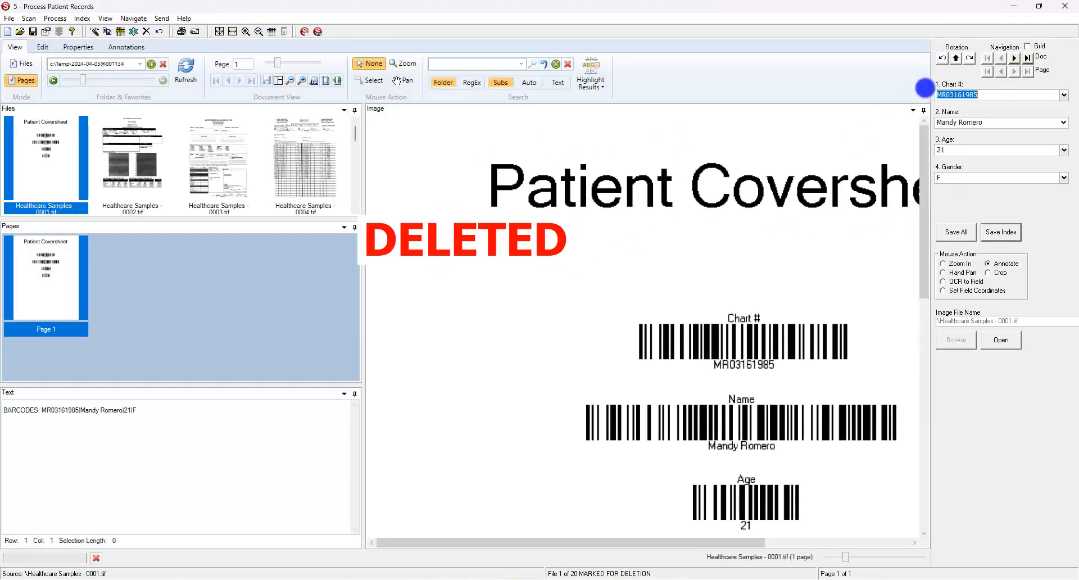
{"action": "left_click", "coordinate": [1028, 47]}
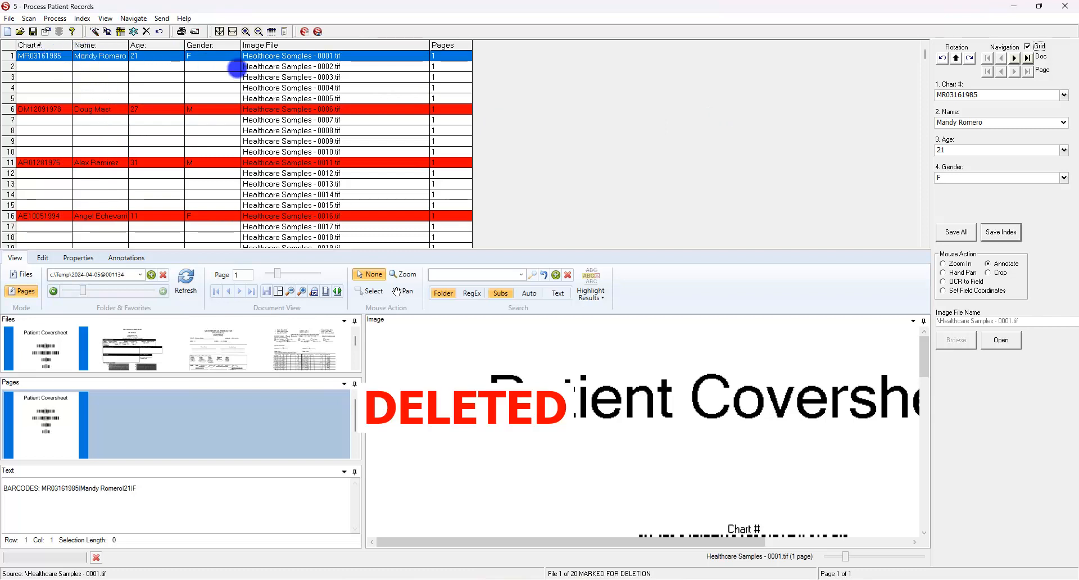
{"action": "left_click", "coordinate": [985, 232]}
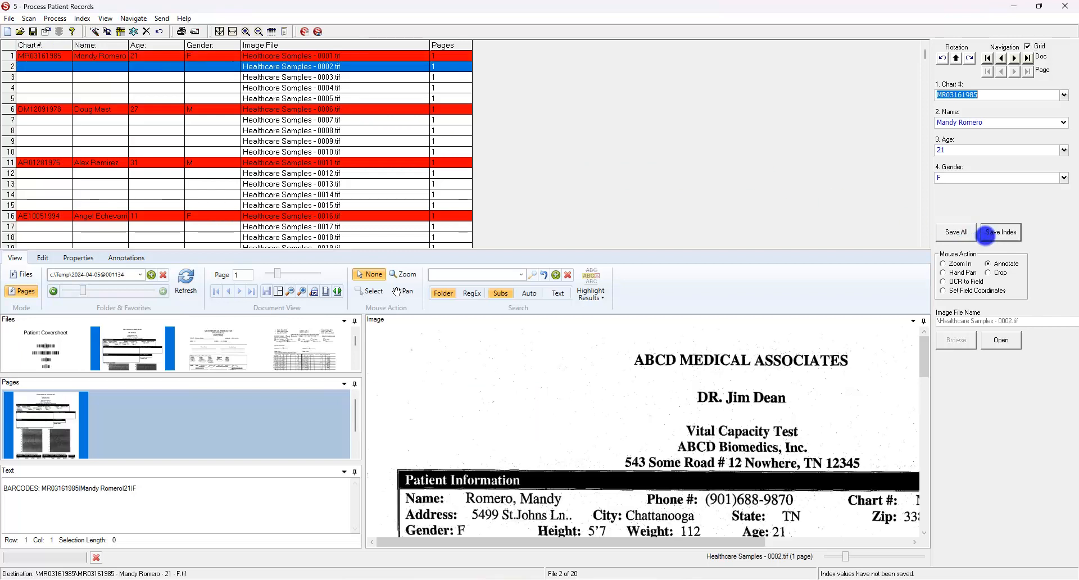
{"action": "left_click", "coordinate": [985, 232]}
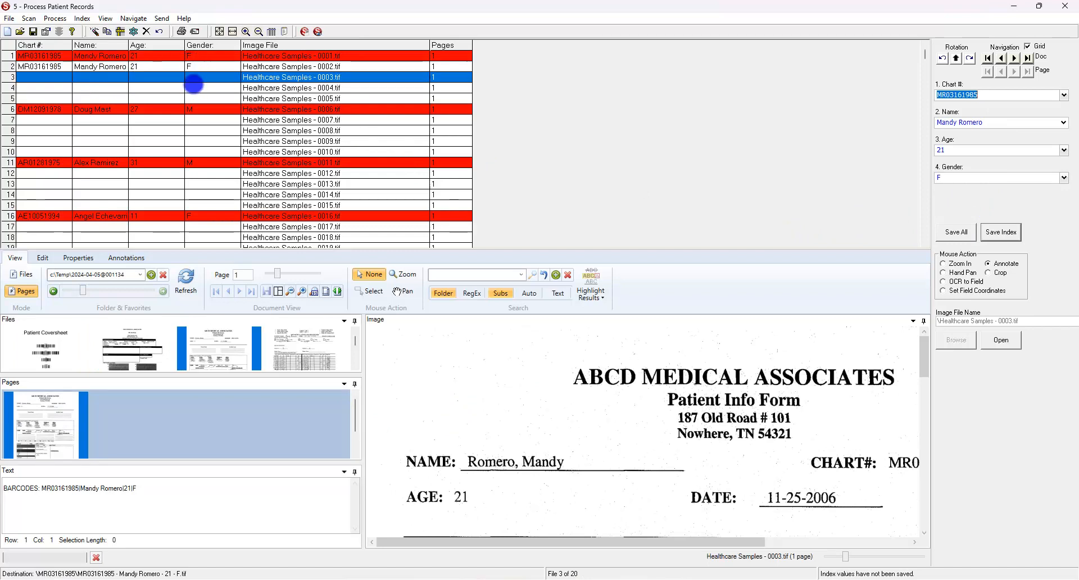
{"action": "left_click", "coordinate": [956, 232]}
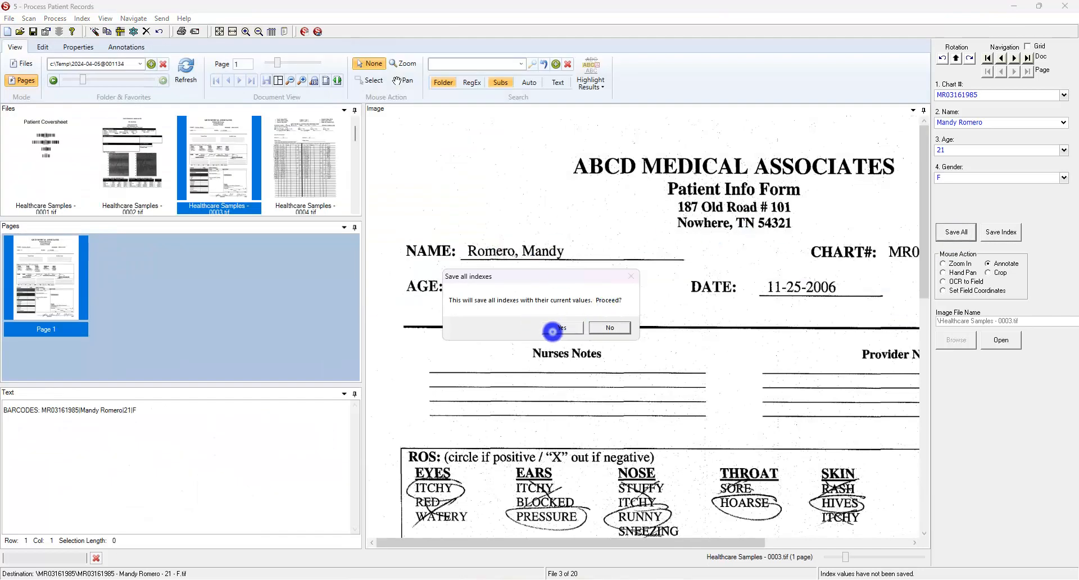
{"action": "left_click", "coordinate": [553, 330]}
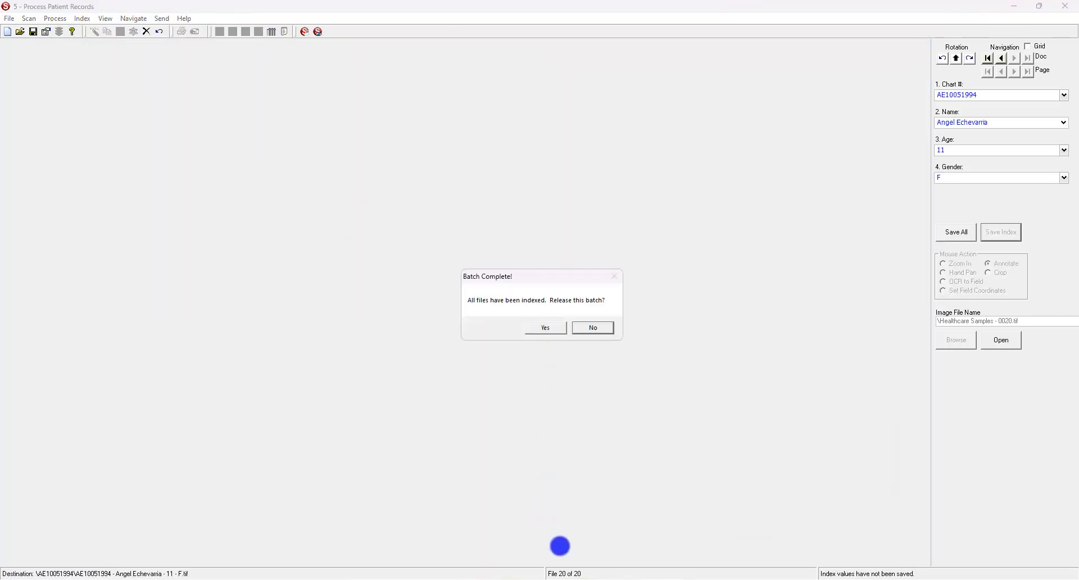
Delete the five old patient folders from the Output folder.
{"action": "mouse_move", "coordinate": [497, 577]}
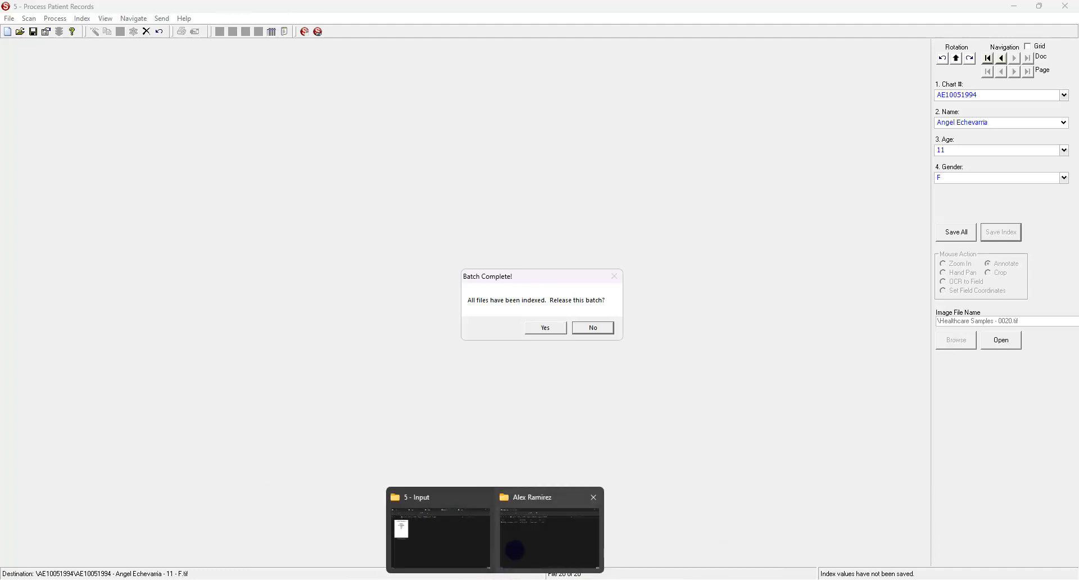
{"action": "left_click", "coordinate": [515, 551]}
{"action": "left_click", "coordinate": [408, 147]}
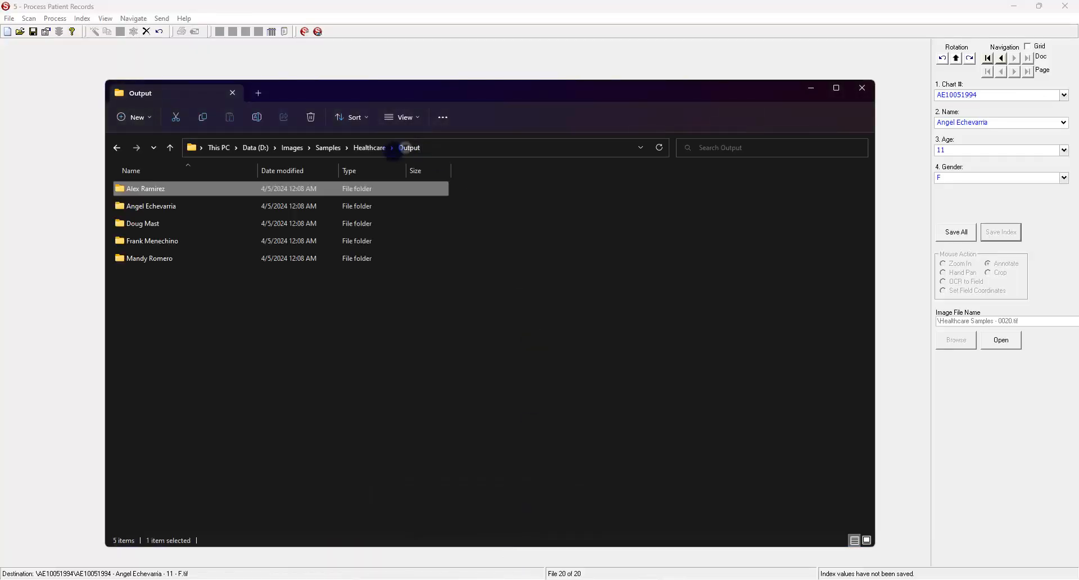
{"action": "left_click_drag", "start_coordinate": [204, 298], "coordinate": [157, 176]}
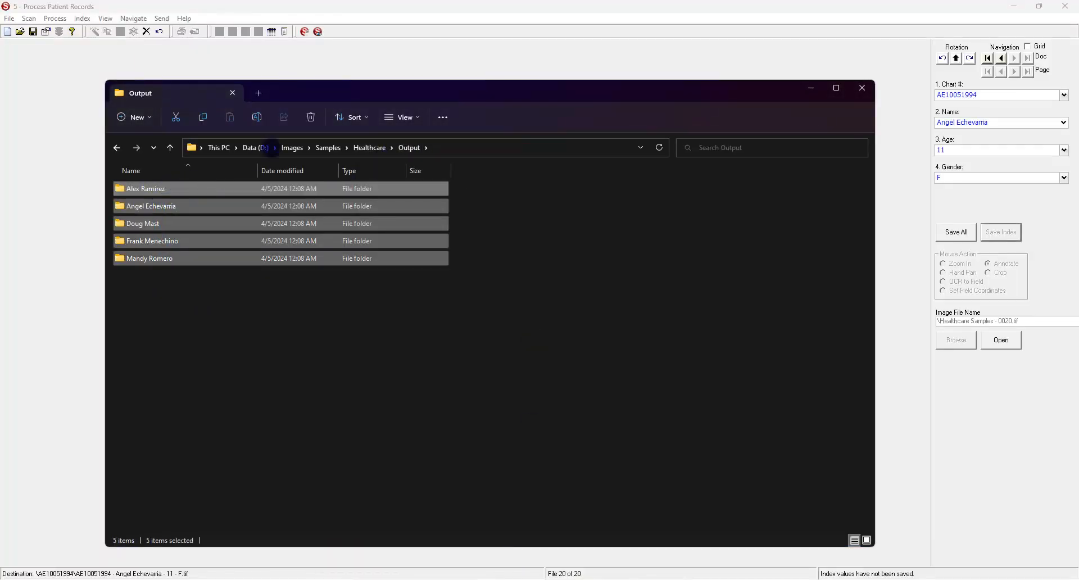
{"action": "left_click", "coordinate": [311, 117]}
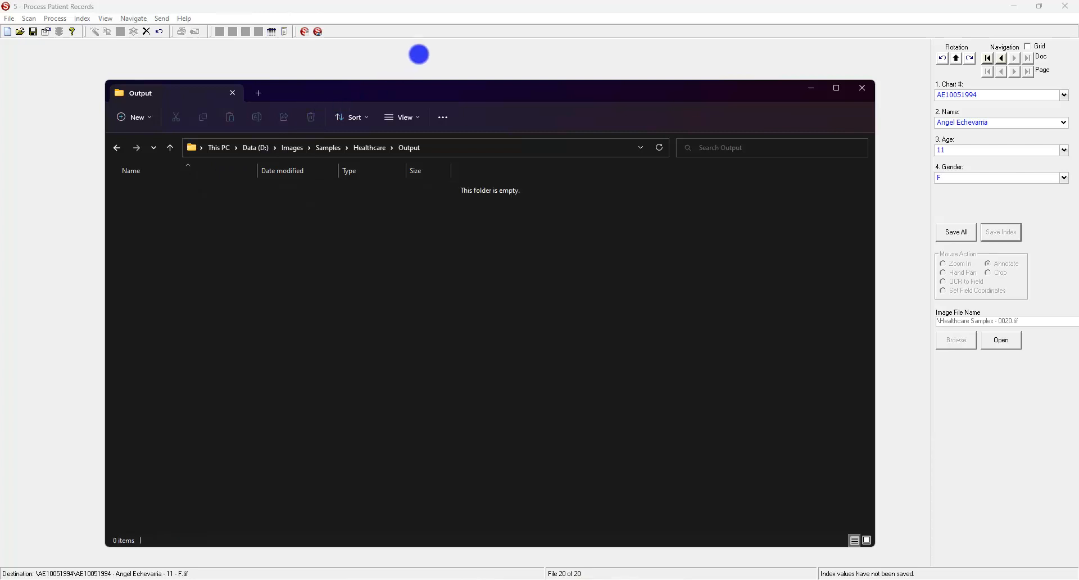
Release the completed batch, check a new chart-number folder's TIF, then close Explorer.
{"action": "left_click", "coordinate": [418, 54]}
{"action": "left_click", "coordinate": [544, 328]}
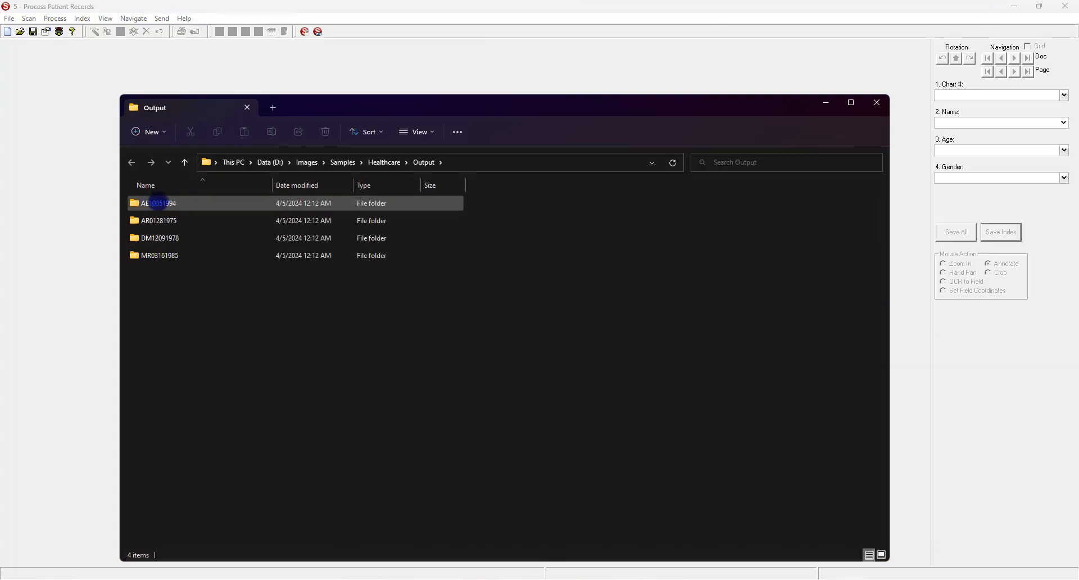
{"action": "left_click", "coordinate": [158, 202]}
{"action": "double_click", "coordinate": [158, 202]}
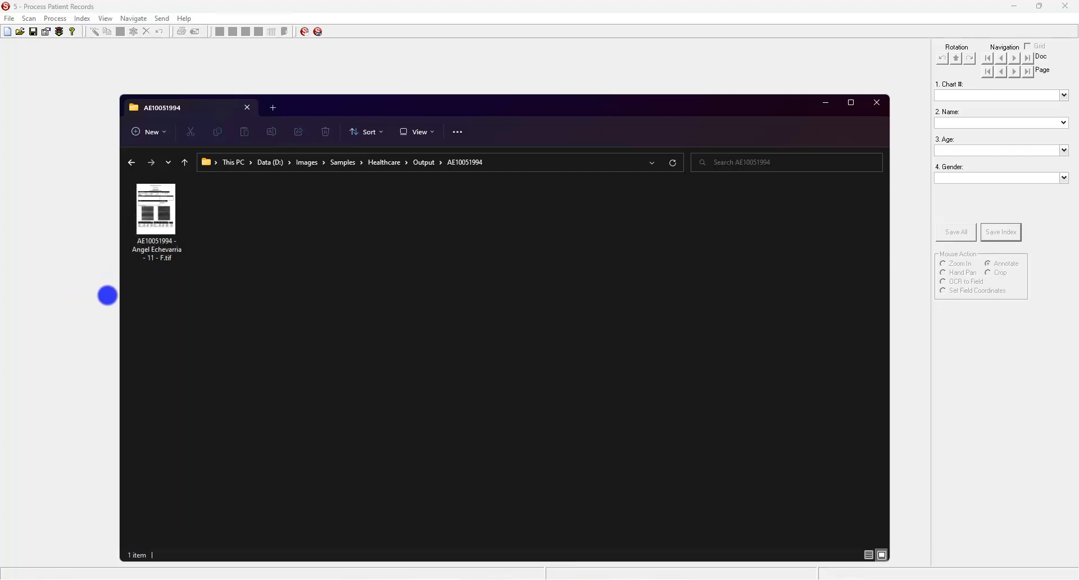
{"action": "left_click", "coordinate": [748, 77]}
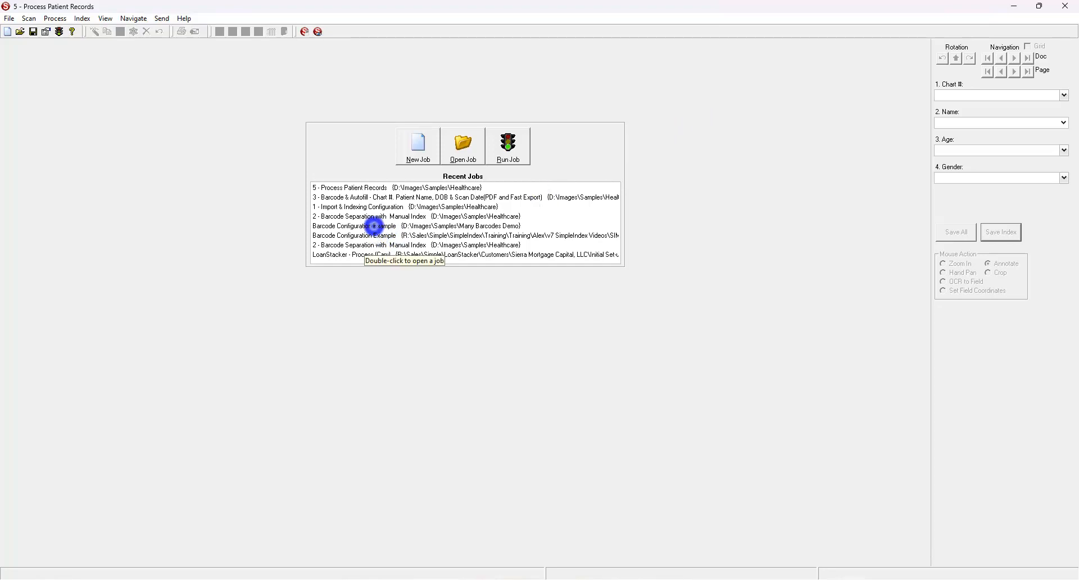
Run the Barcode Configuration Example job and zoom out on BarcodeSheet.tif to show more barcodes.
{"action": "double_click", "coordinate": [374, 226]}
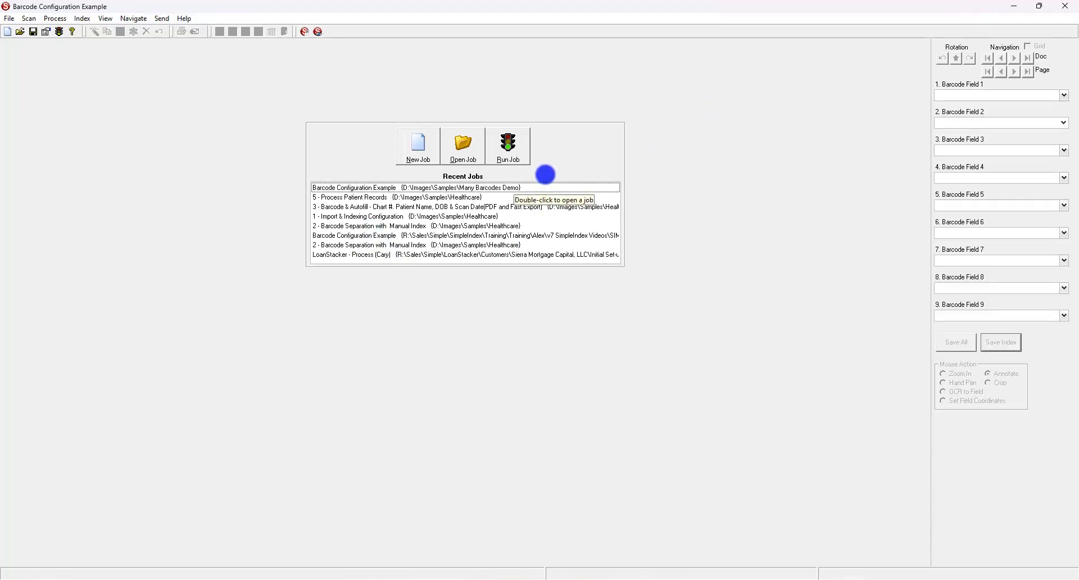
{"action": "left_click", "coordinate": [512, 148]}
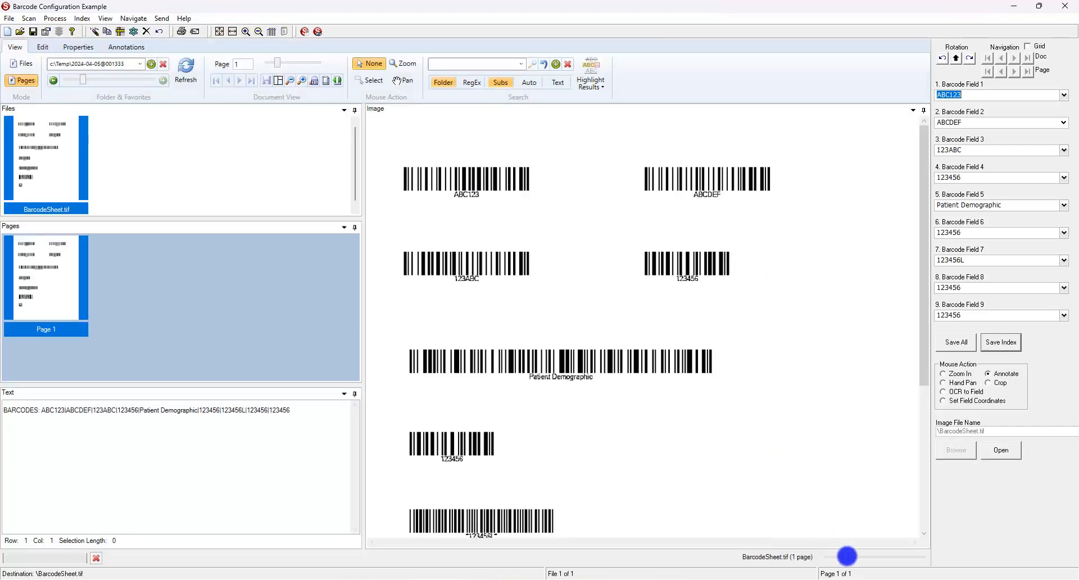
{"action": "left_click_drag", "start_coordinate": [847, 556], "coordinate": [842, 559]}
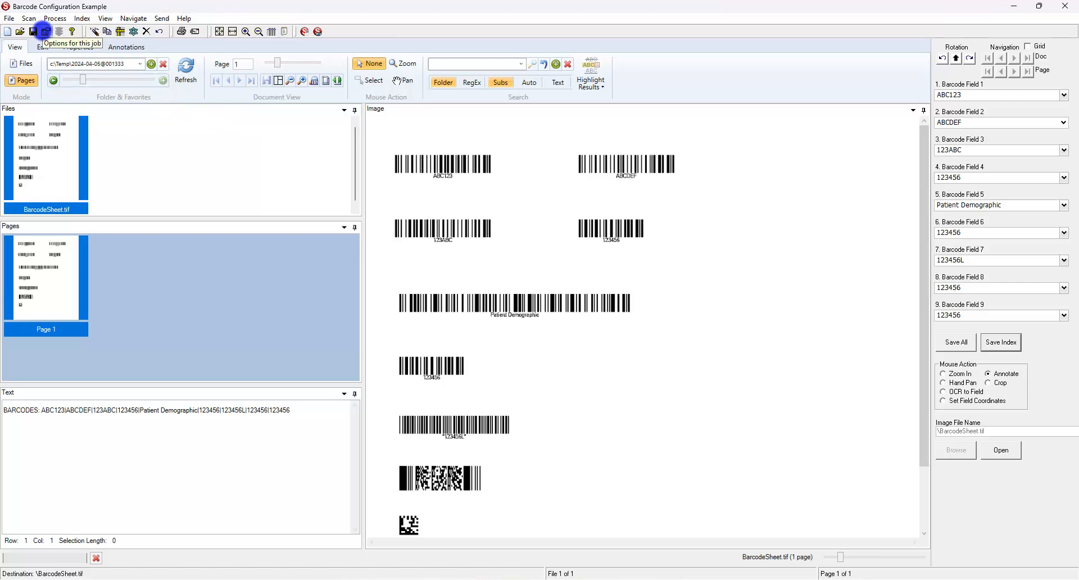
Open this job's Barcode Recognition step and expand the Barcode Engine list, with DTK current.
{"action": "left_click", "coordinate": [45, 31]}
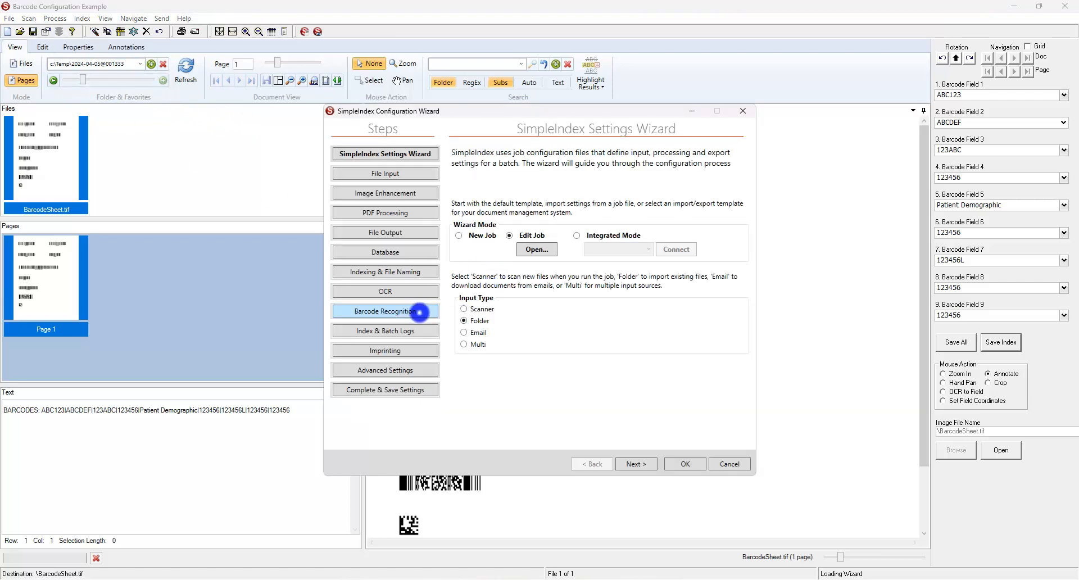
{"action": "left_click", "coordinate": [419, 312]}
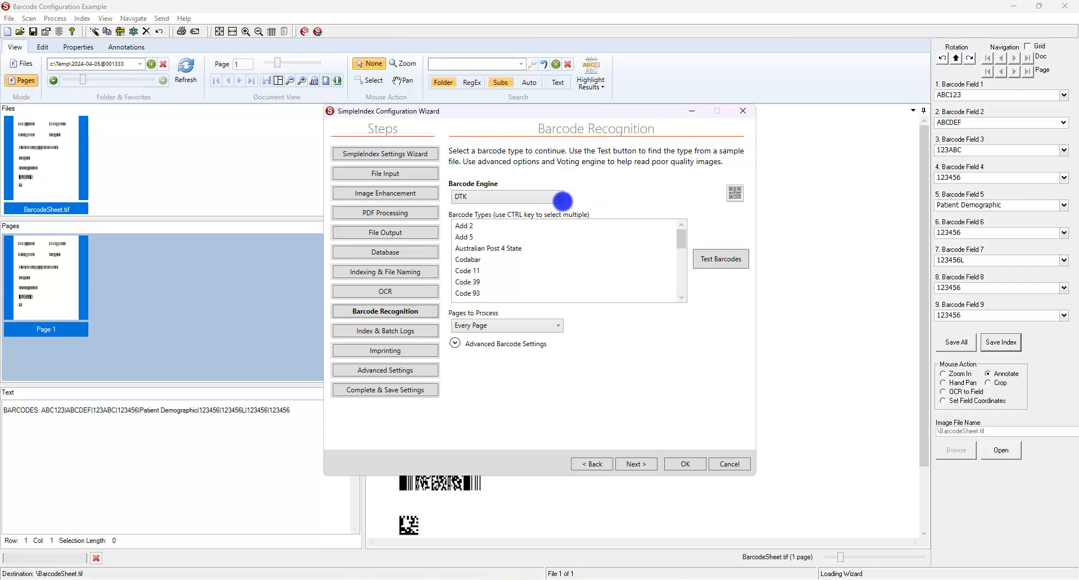
{"action": "left_click", "coordinate": [556, 197]}
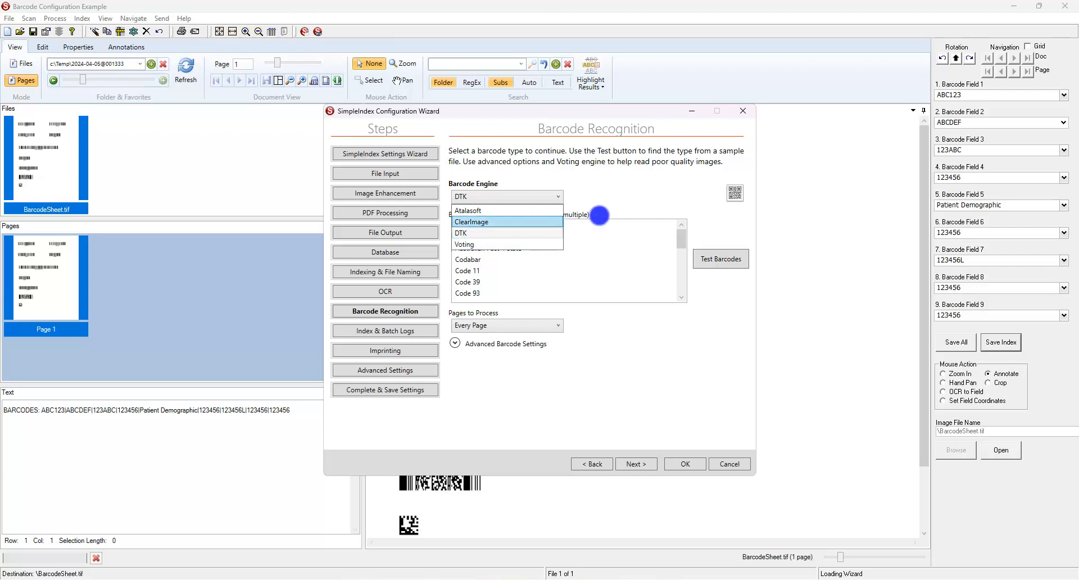
Keep DTK as the engine, scroll through Barcode Types, and start Test Barcodes.
{"action": "left_click", "coordinate": [650, 212]}
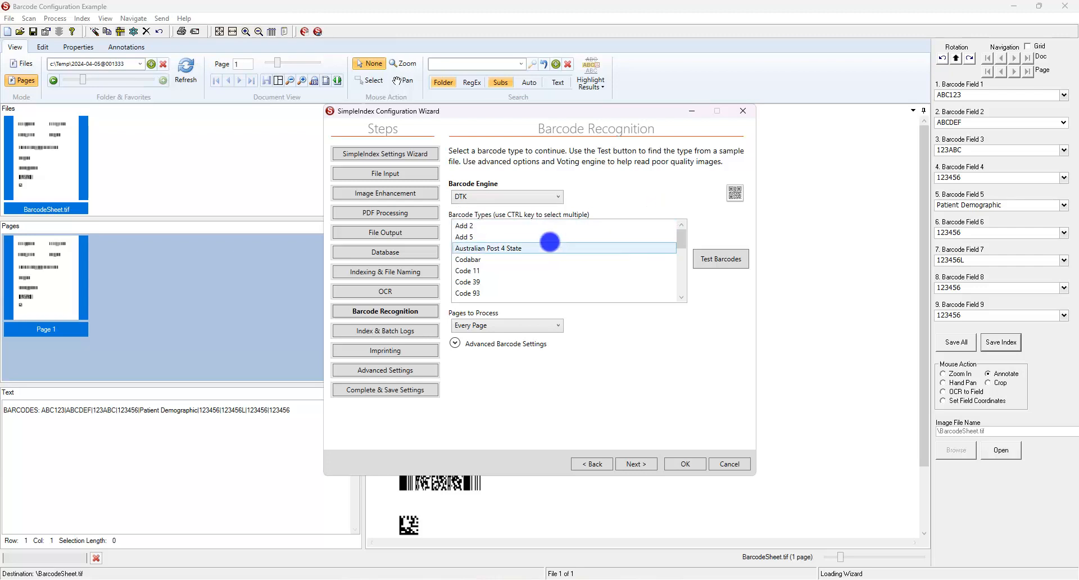
{"action": "left_click_drag", "start_coordinate": [680, 239], "coordinate": [677, 248]}
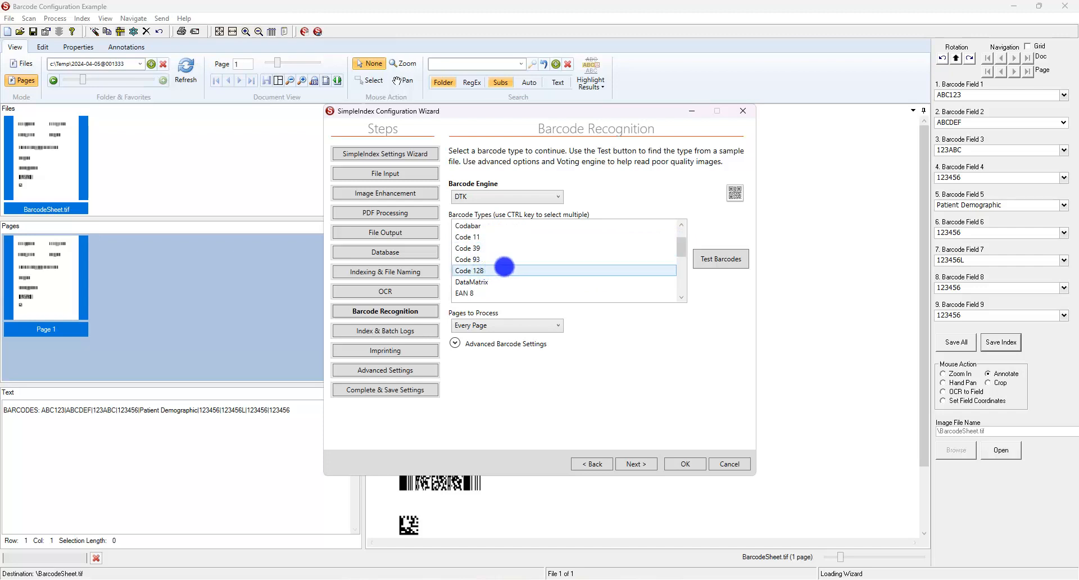
{"action": "left_click_drag", "start_coordinate": [682, 247], "coordinate": [672, 297]}
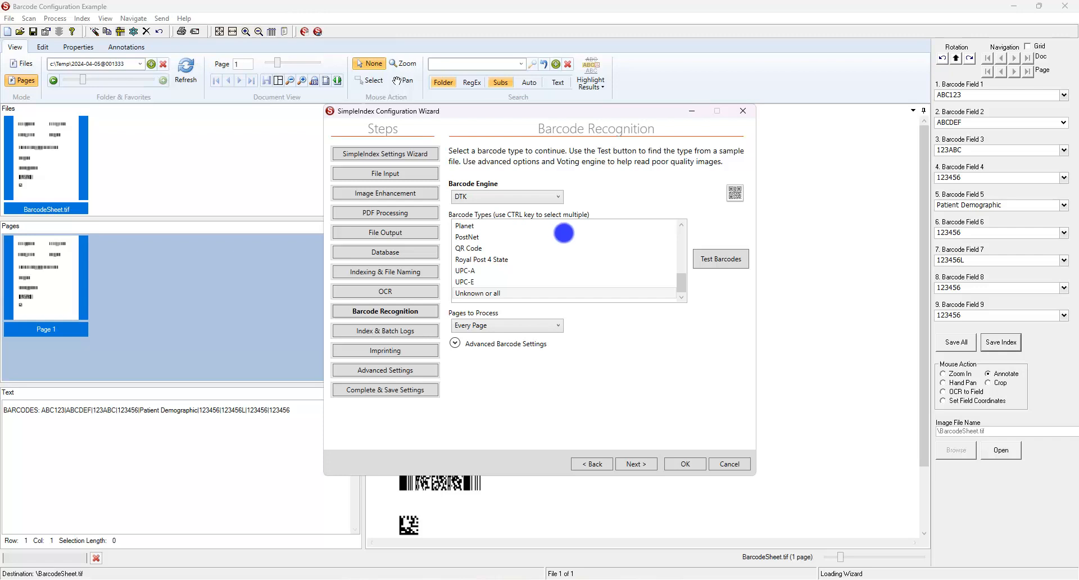
{"action": "left_click", "coordinate": [712, 260]}
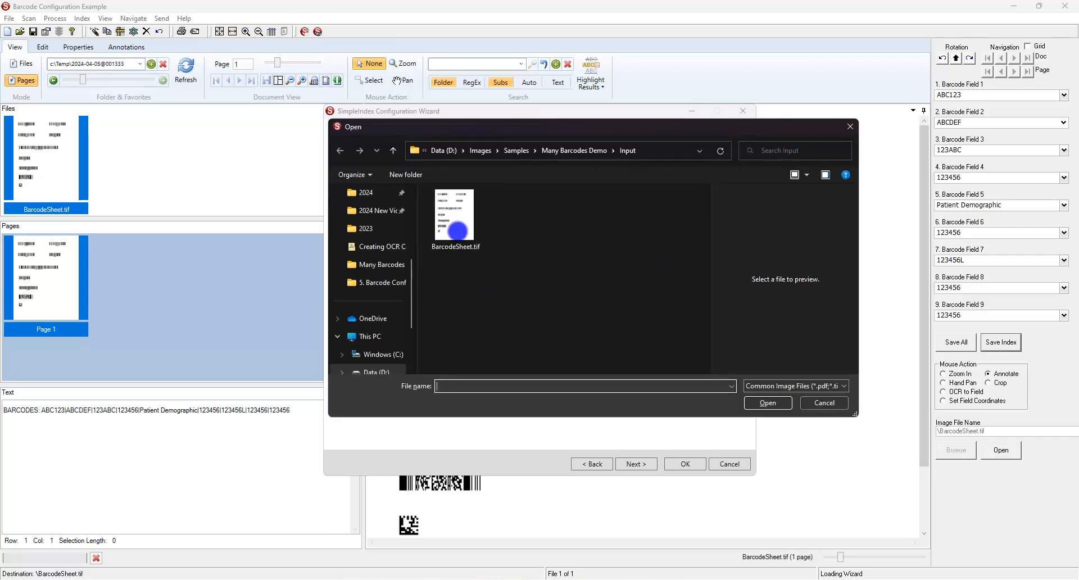
Test BarcodeSheet.tif and step through each barcode result up to Barcode 8 (Code 39, 123456L).
{"action": "double_click", "coordinate": [457, 227]}
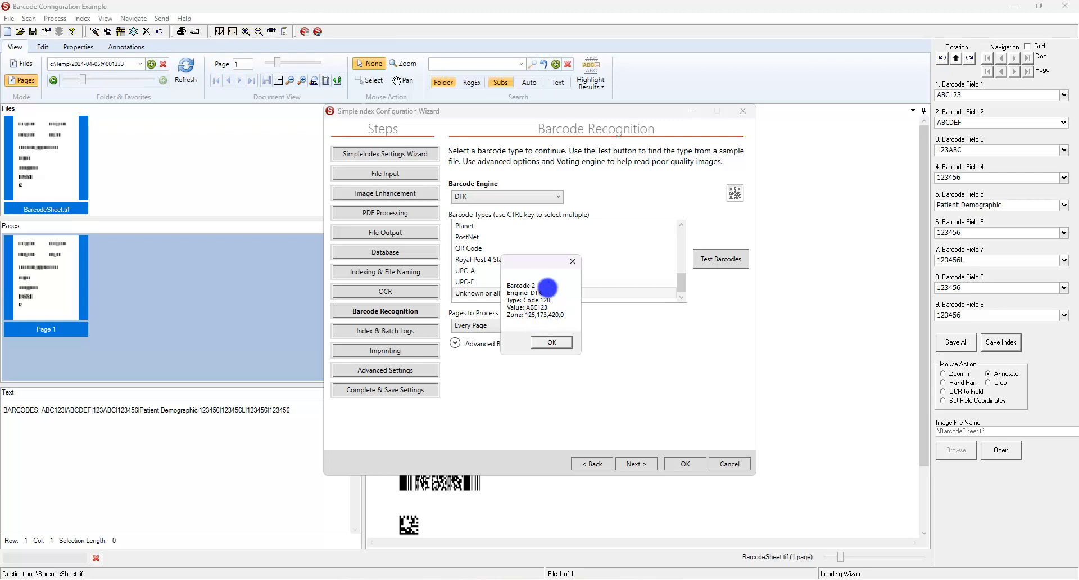
{"action": "left_click", "coordinate": [548, 342]}
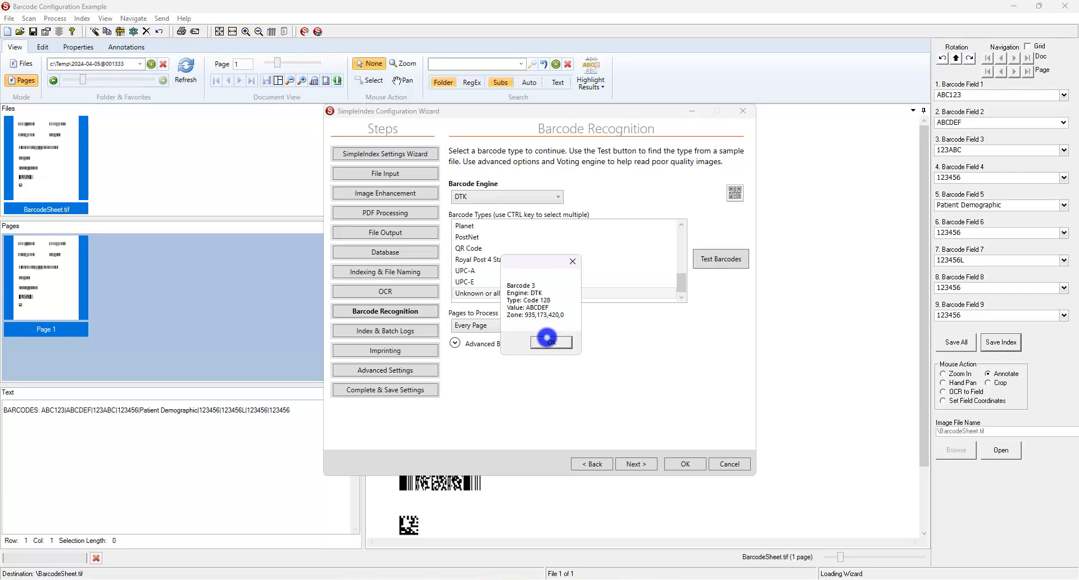
{"action": "left_click", "coordinate": [548, 341]}
{"action": "left_click", "coordinate": [548, 341]}
{"action": "left_click", "coordinate": [548, 341]}
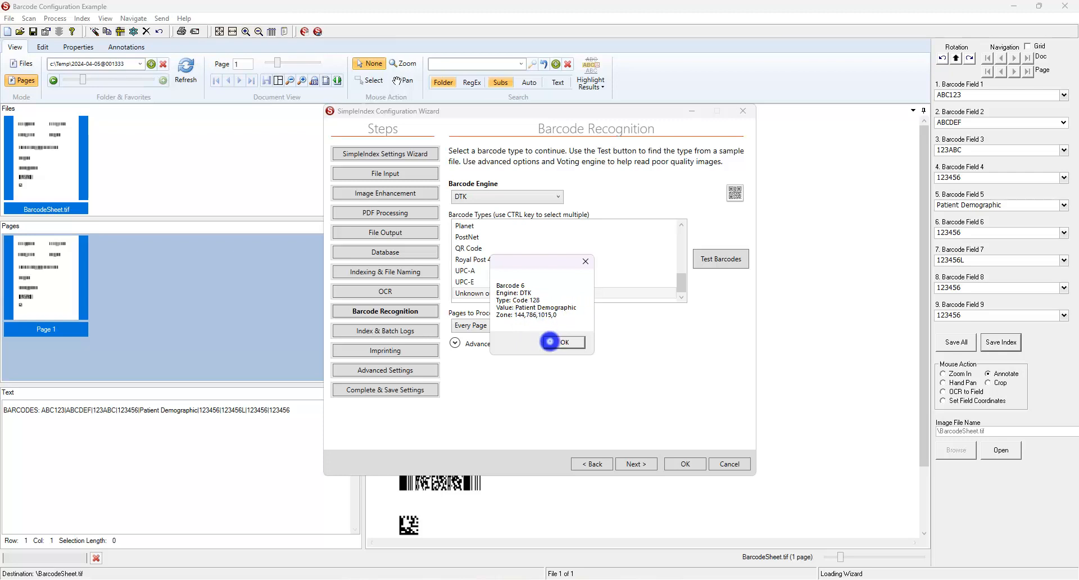
{"action": "left_click", "coordinate": [551, 341]}
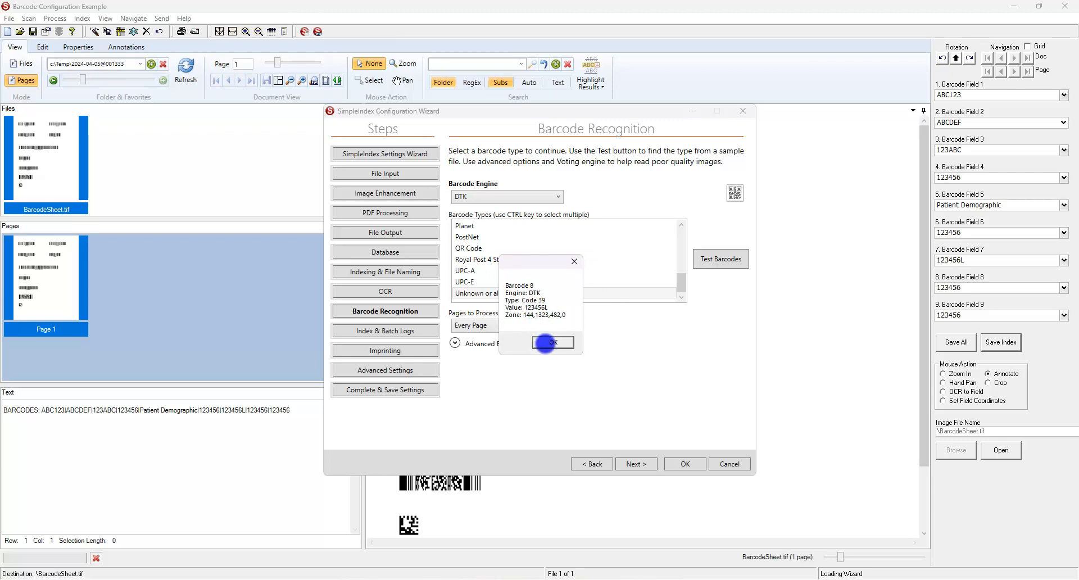
{"action": "left_click", "coordinate": [548, 342]}
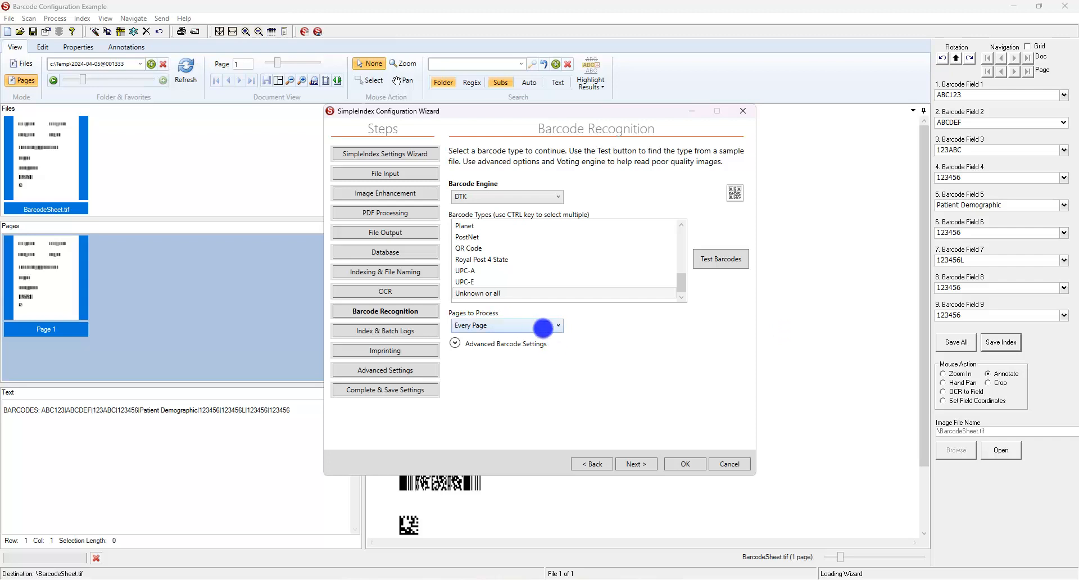
{"action": "left_click", "coordinate": [559, 326]}
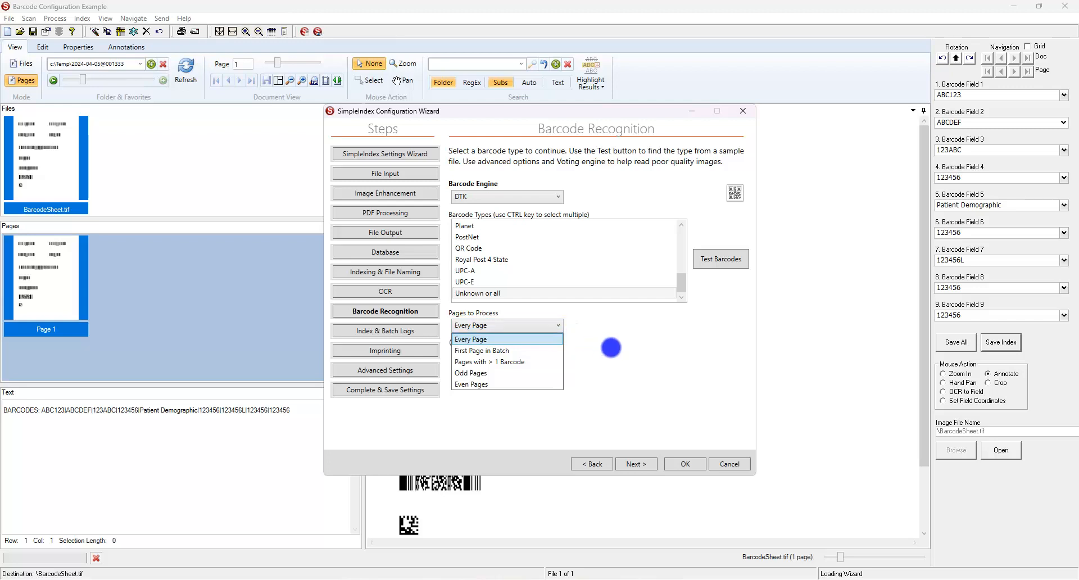
{"action": "left_click", "coordinate": [611, 347]}
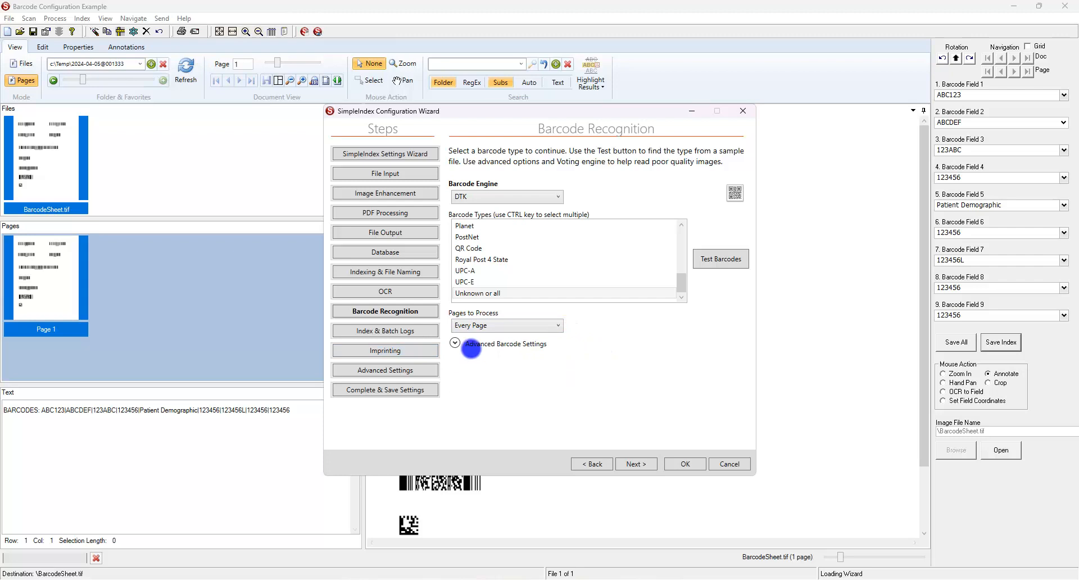
Review Advanced Barcode Settings, then move to the Indexing & File Naming step.
{"action": "left_click", "coordinate": [452, 346]}
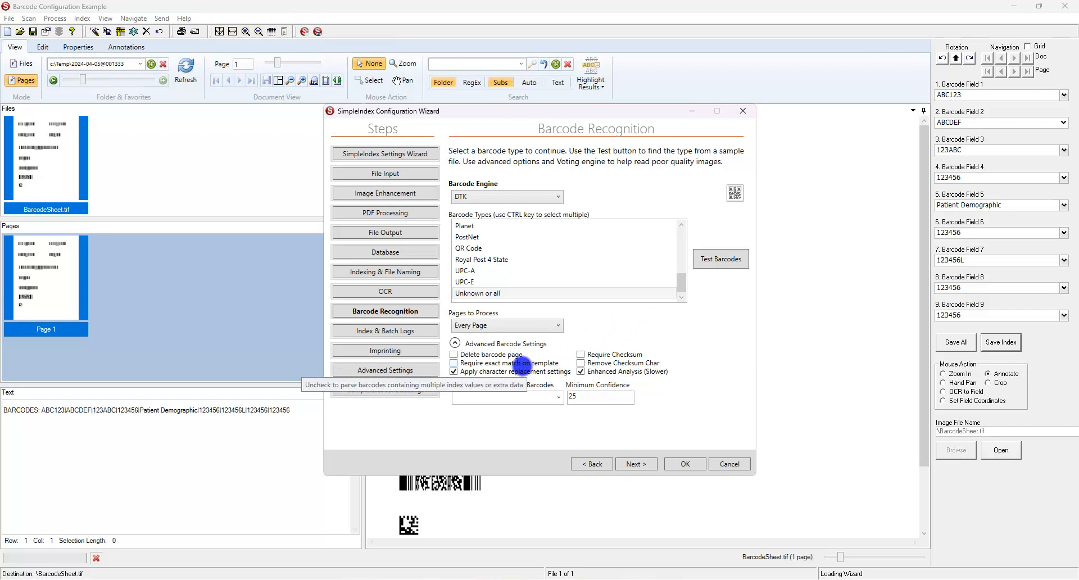
{"action": "left_click", "coordinate": [409, 271]}
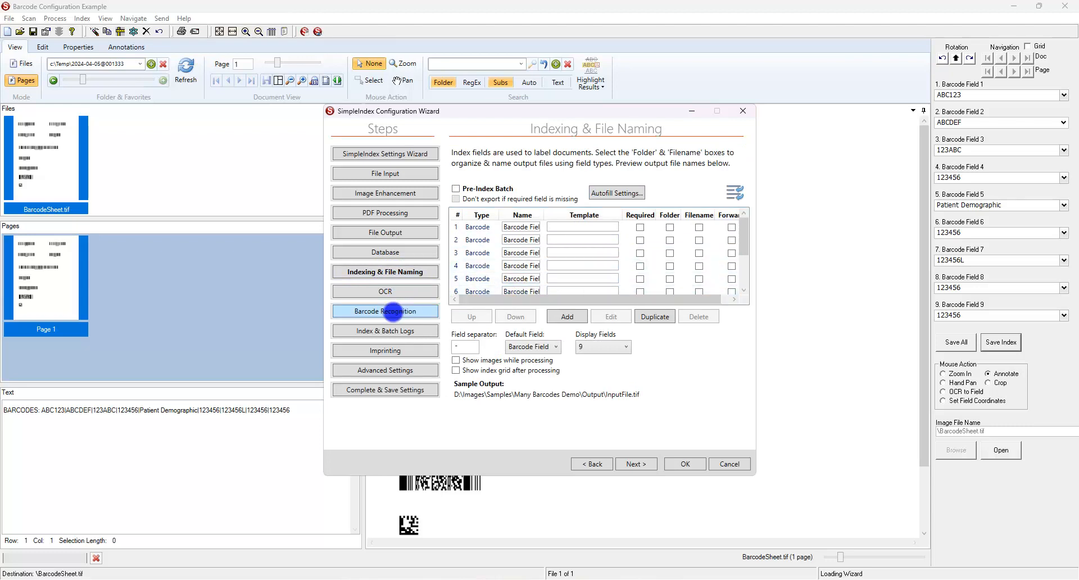
Review the low-confidence barcode value choices under advanced Barcode Recognition settings, leave them blank, and cancel.
{"action": "left_click", "coordinate": [393, 311]}
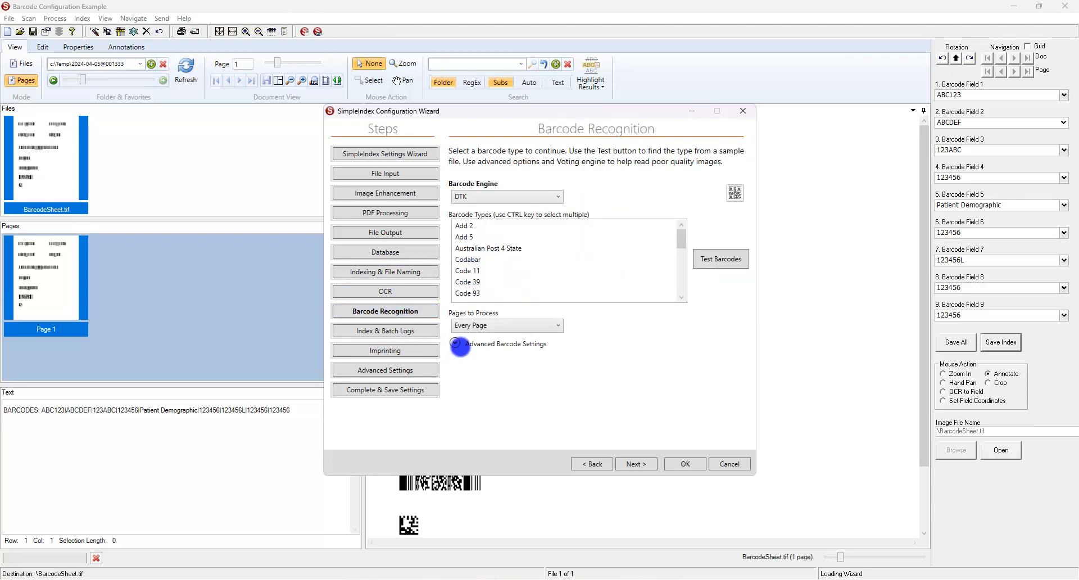
{"action": "left_click", "coordinate": [456, 343]}
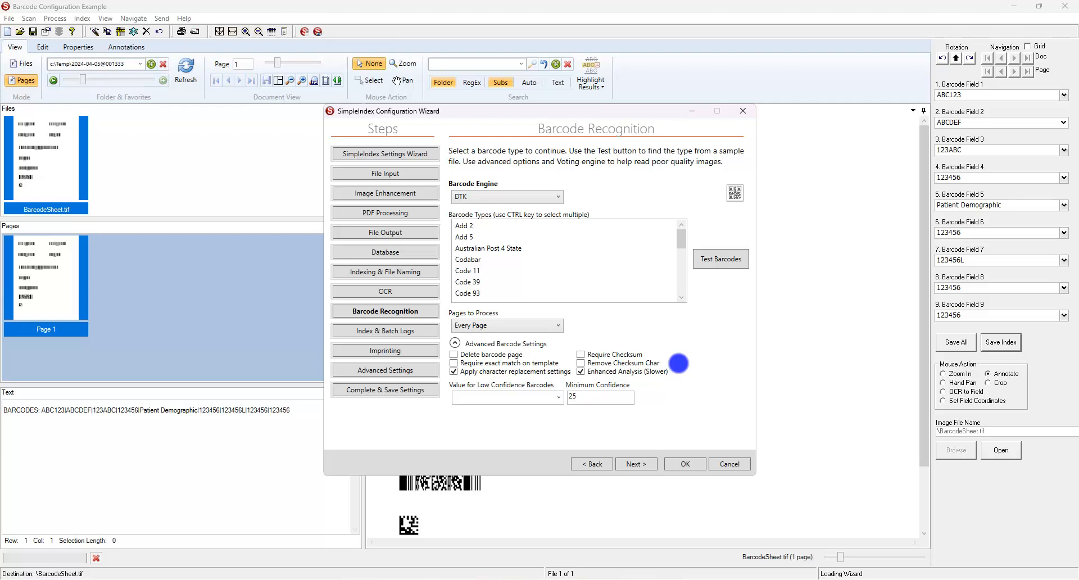
{"action": "mouse_move", "coordinate": [662, 374]}
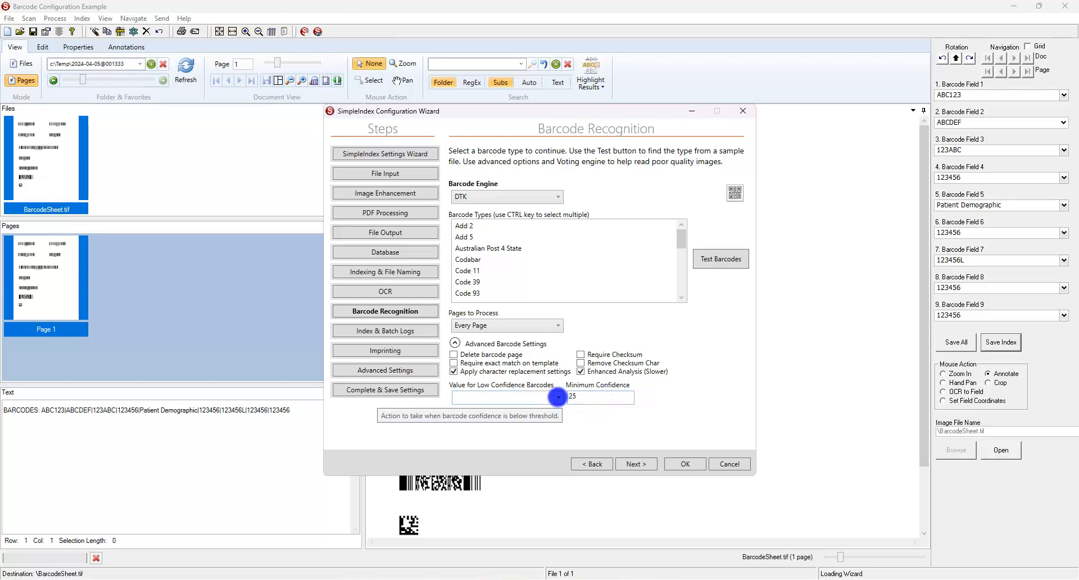
{"action": "left_click", "coordinate": [558, 397]}
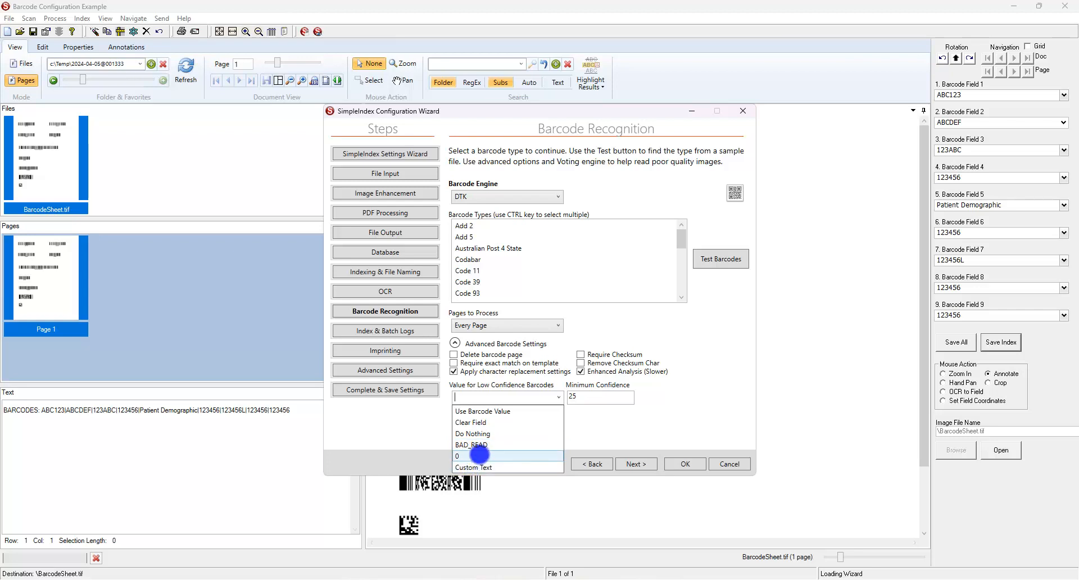
{"action": "left_click", "coordinate": [617, 429]}
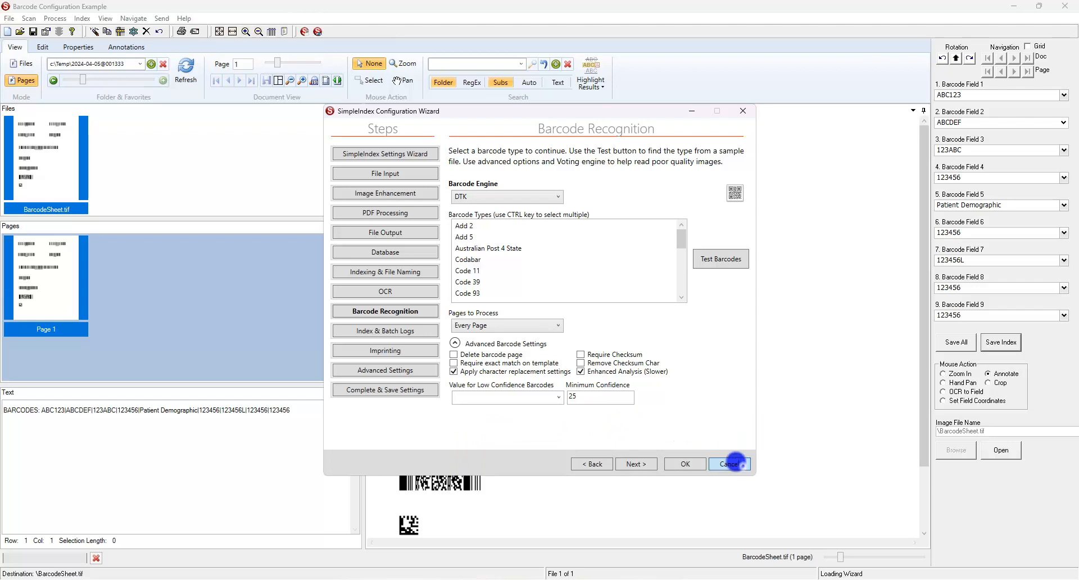
{"action": "left_click", "coordinate": [734, 463]}
Confirm cancelling so the Configuration Wizard closes without saving changes.
{"action": "left_click", "coordinate": [544, 331]}
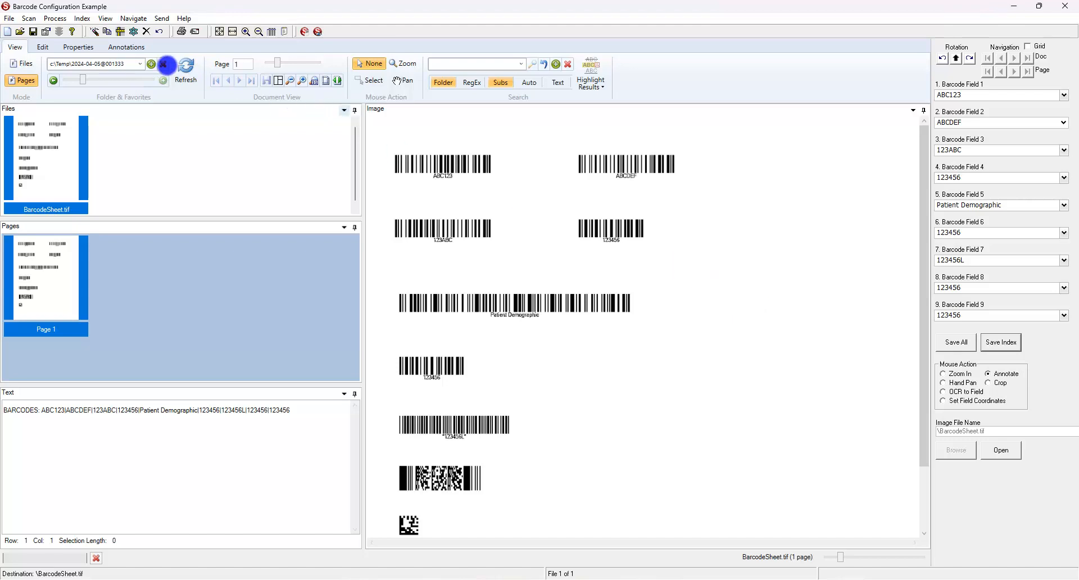
Reopen the Configuration Wizard on the Barcode Recognition page and scroll the Barcode Types list.
{"action": "left_click", "coordinate": [41, 33]}
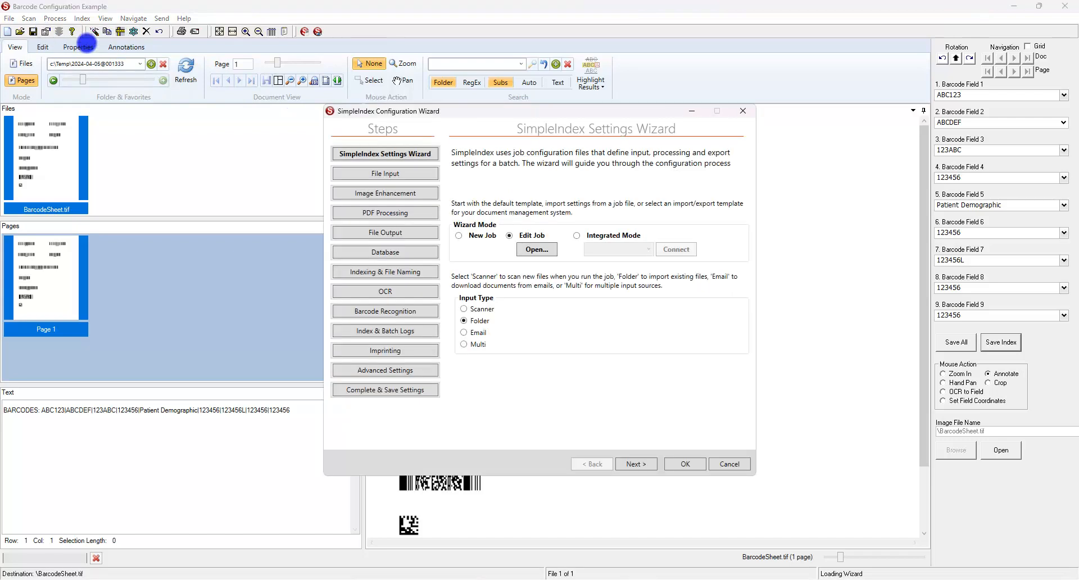
{"action": "left_click_drag", "start_coordinate": [482, 115], "coordinate": [224, 138]}
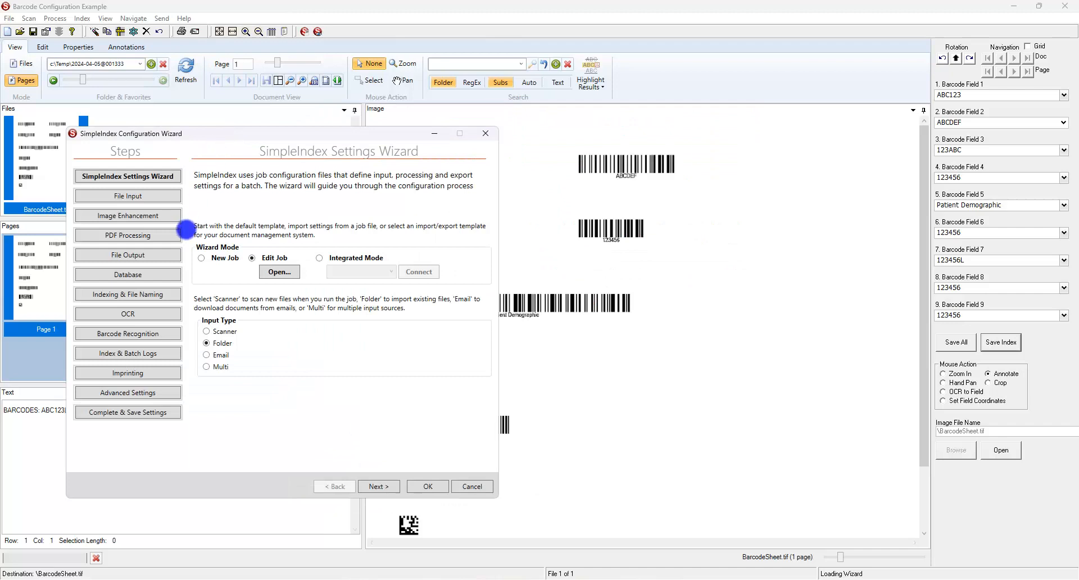
{"action": "left_click", "coordinate": [120, 332]}
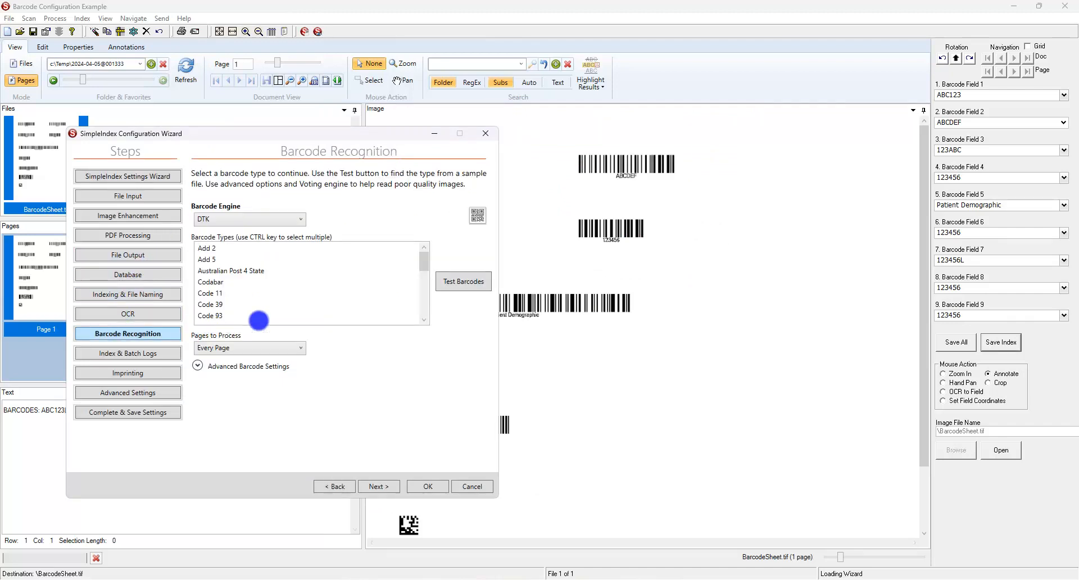
{"action": "left_click_drag", "start_coordinate": [421, 262], "coordinate": [418, 320]}
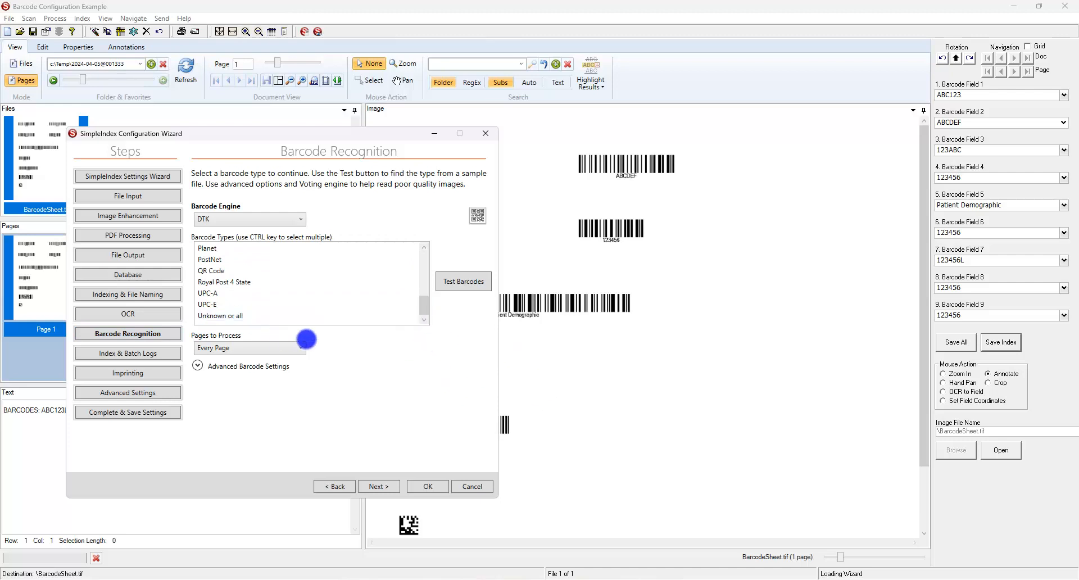
{"action": "left_click", "coordinate": [426, 271]}
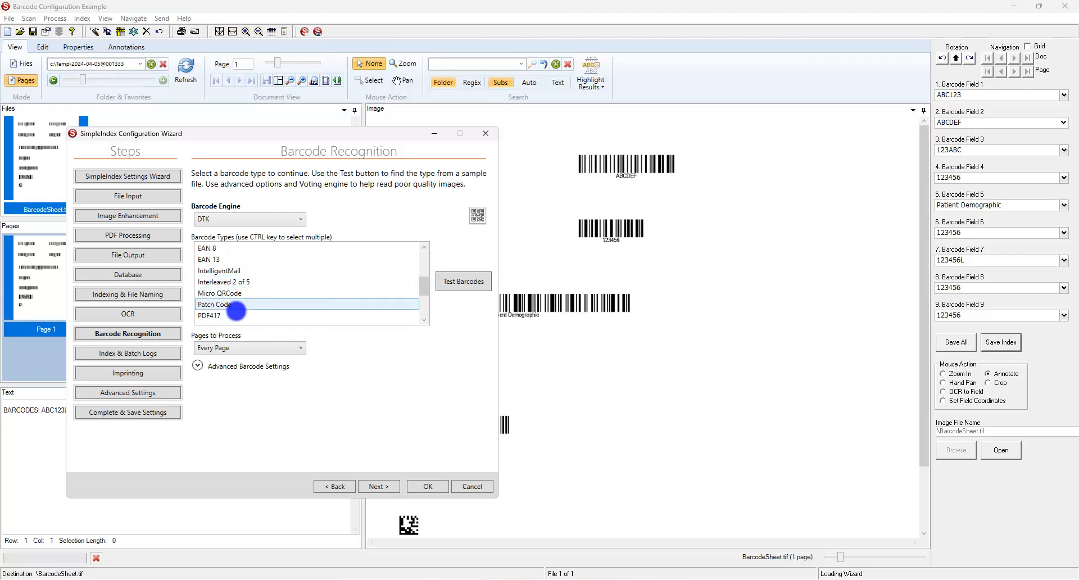
Choose PDF417 as the barcode type and save the job file.
{"action": "left_click", "coordinate": [228, 316]}
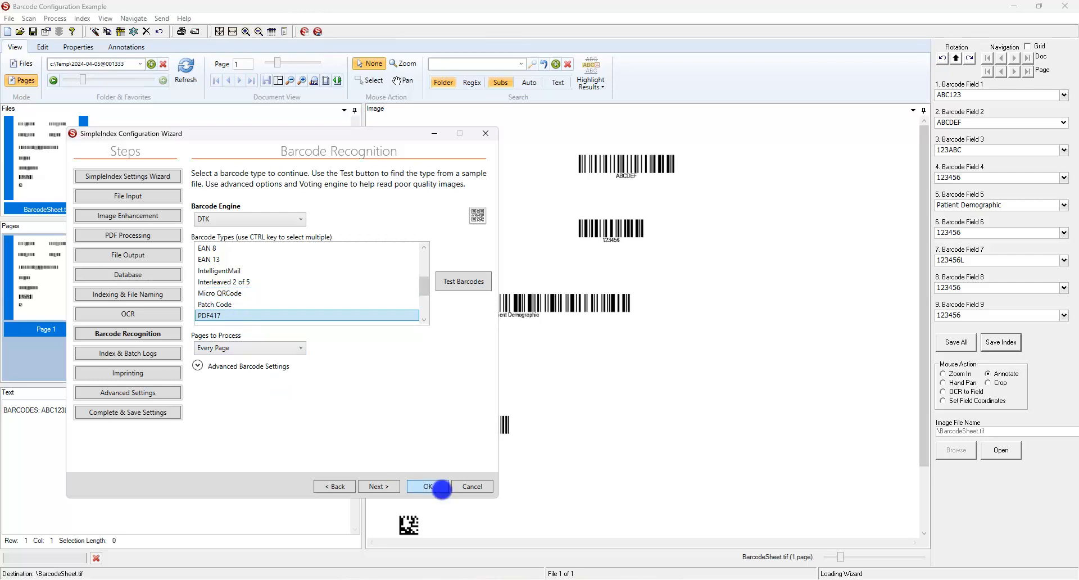
{"action": "left_click", "coordinate": [428, 487]}
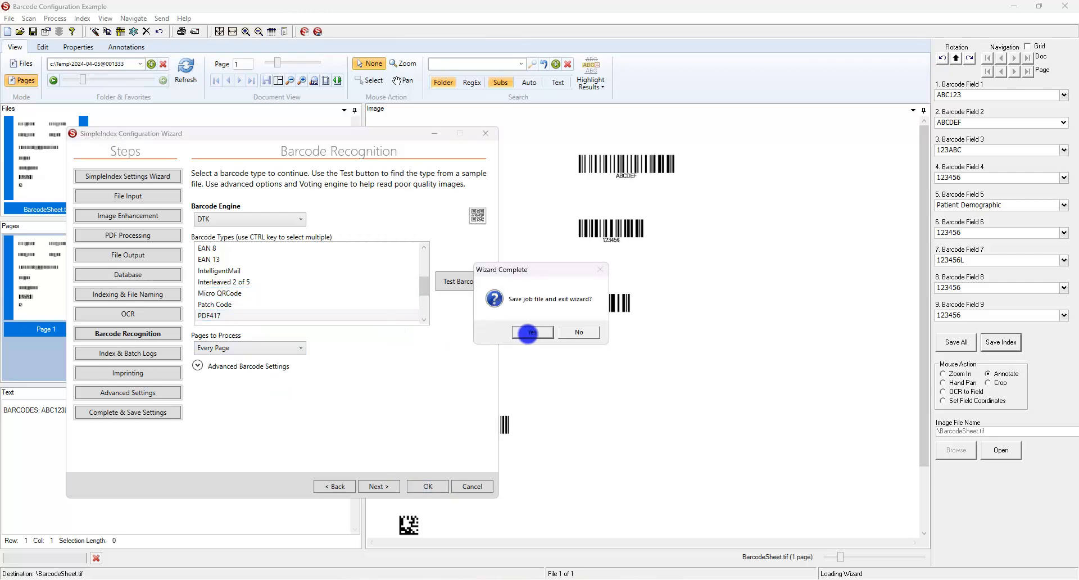
{"action": "left_click", "coordinate": [531, 333]}
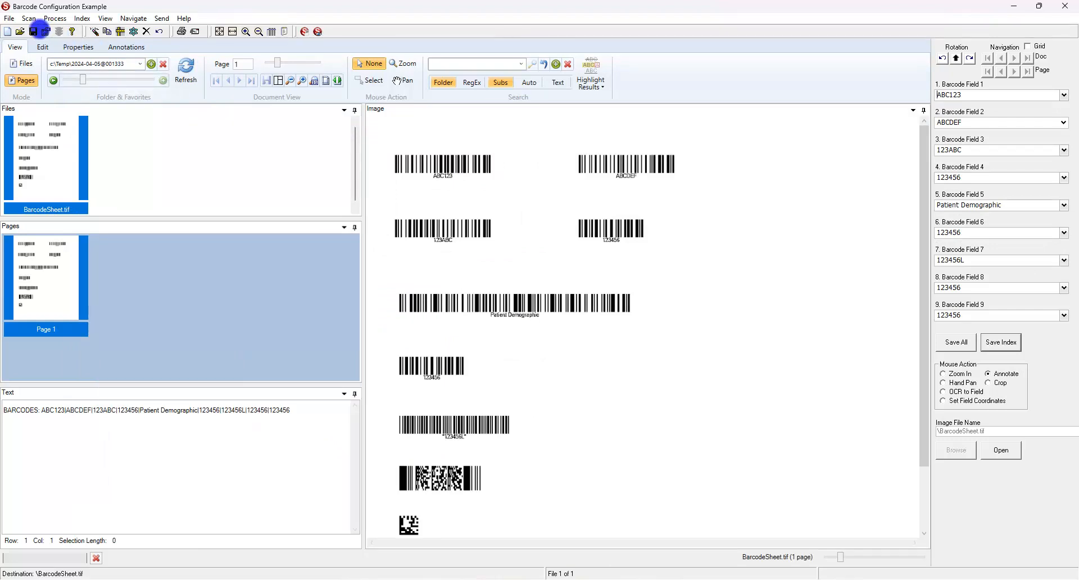
Close the job and rerun it on BarcodeSheet.tif, reading 123456 into Barcode Field 1.
{"action": "left_click", "coordinate": [9, 20]}
{"action": "left_click", "coordinate": [28, 55]}
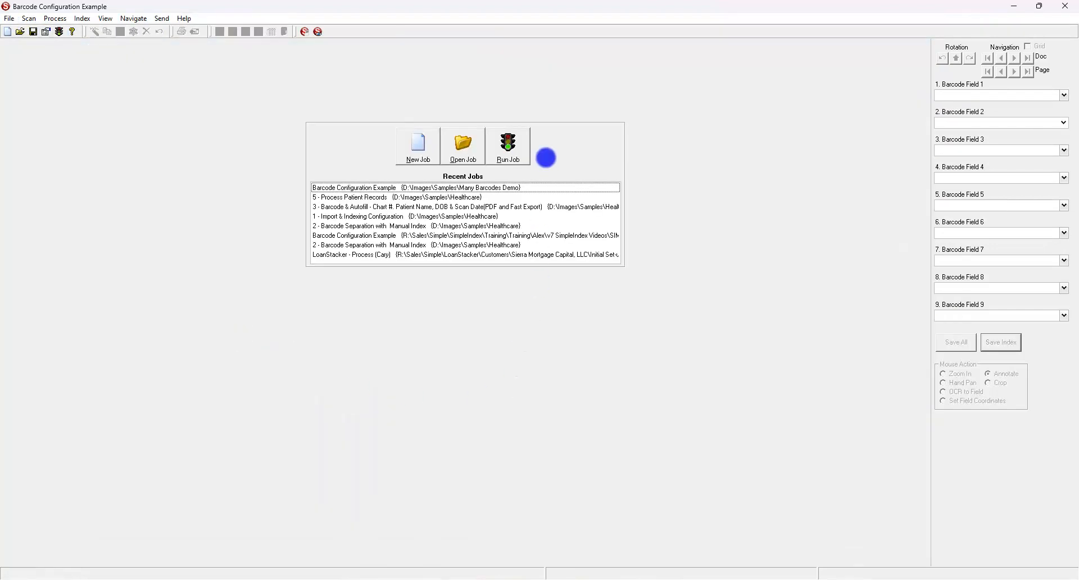
{"action": "left_click", "coordinate": [516, 154]}
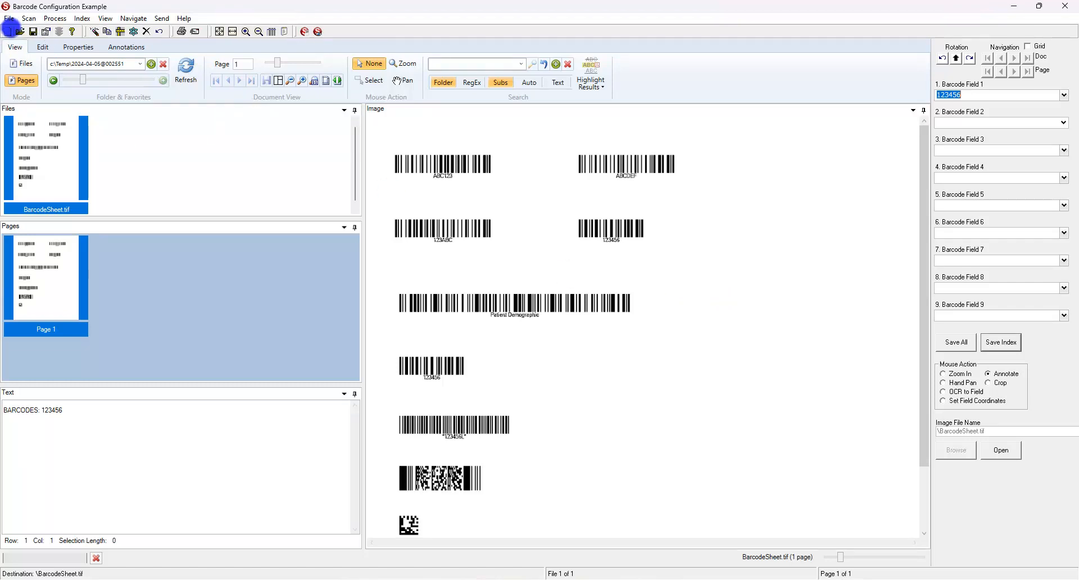
{"action": "left_click", "coordinate": [9, 18]}
End the job without saving the batch and reopen the Configuration Wizard.
{"action": "left_click", "coordinate": [41, 151]}
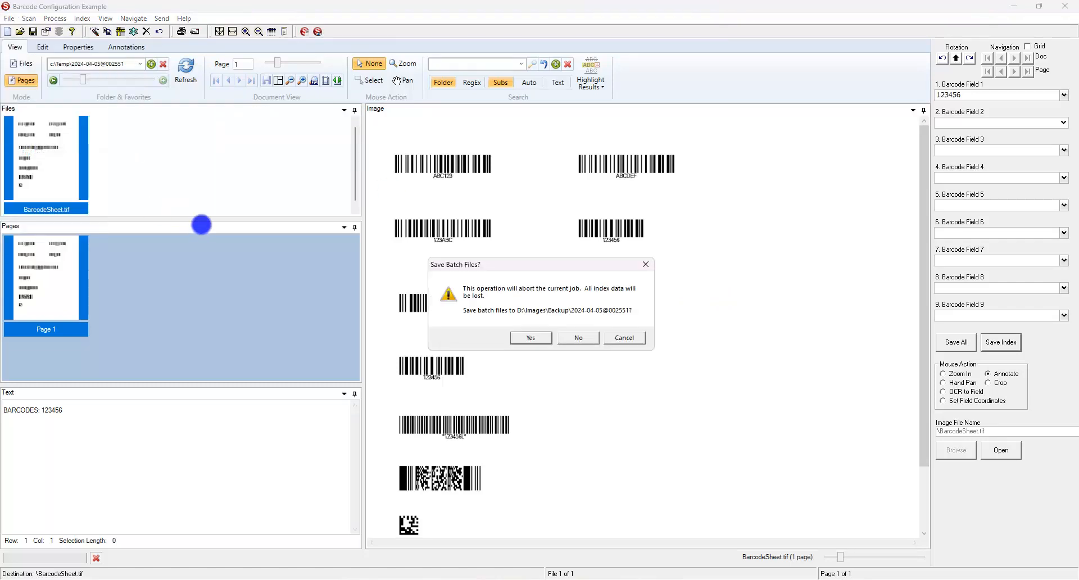
{"action": "left_click", "coordinate": [579, 338]}
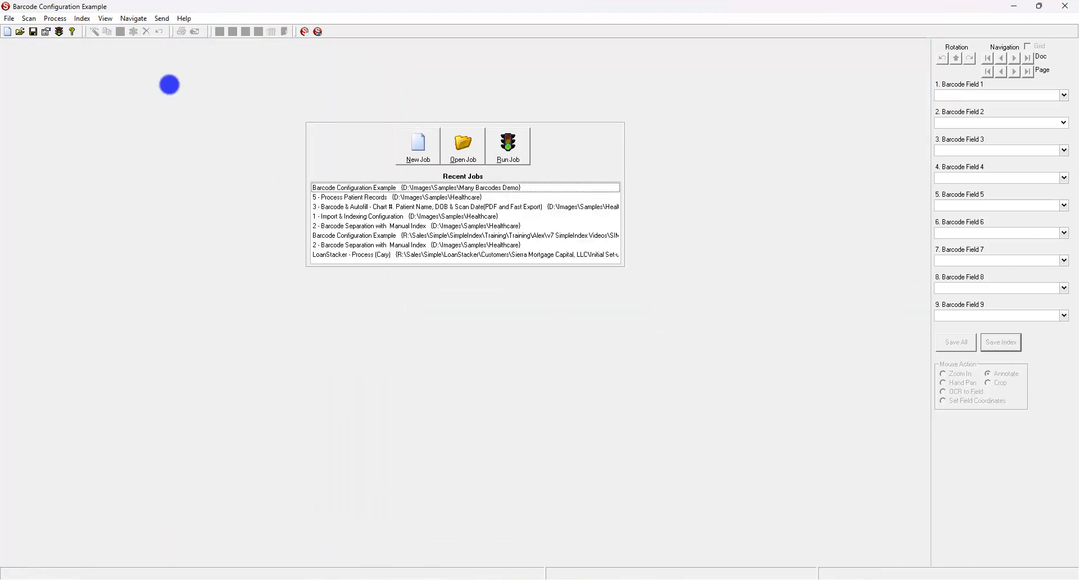
{"action": "left_click", "coordinate": [46, 32]}
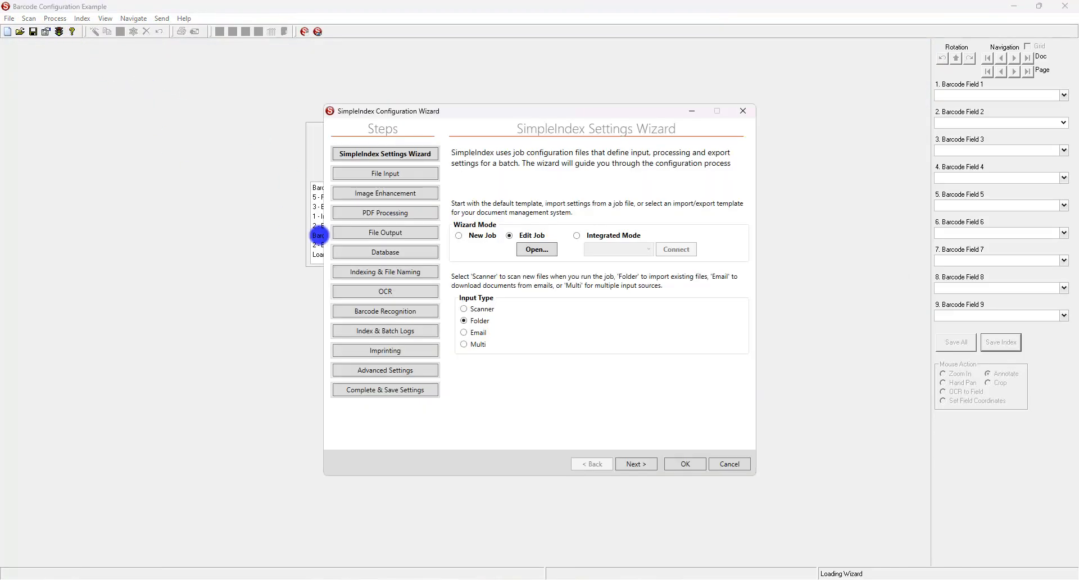
Select Code 128 as the barcode type, then move to Indexing & File Naming.
{"action": "left_click", "coordinate": [390, 310]}
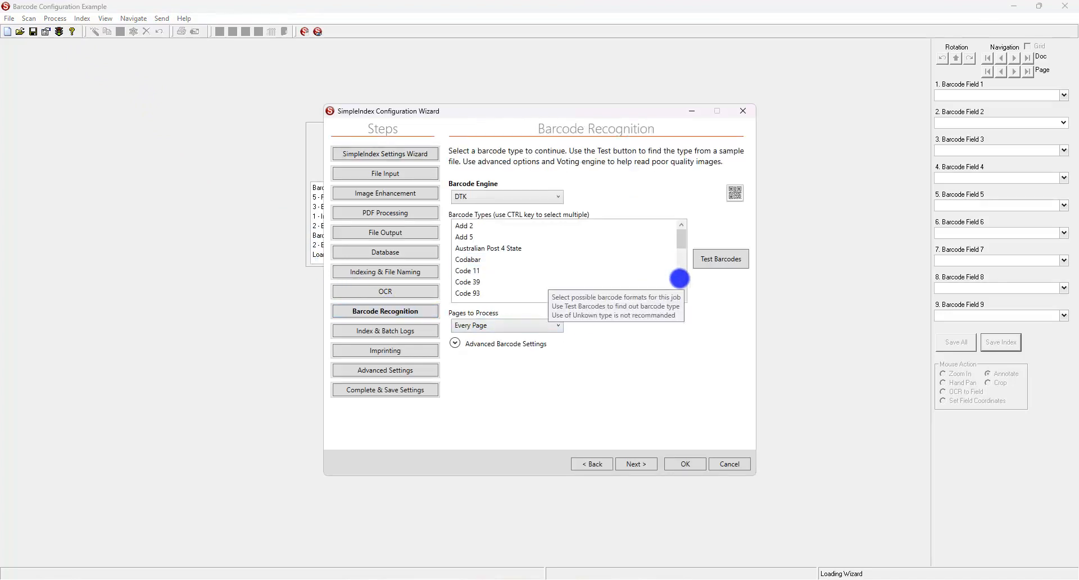
{"action": "left_click", "coordinate": [680, 278]}
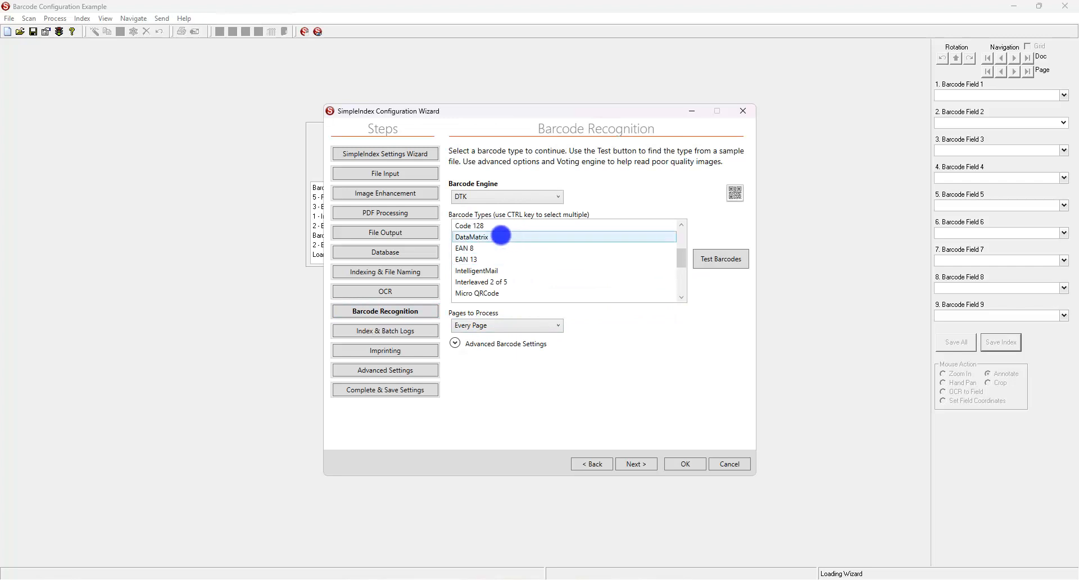
{"action": "left_click", "coordinate": [496, 225]}
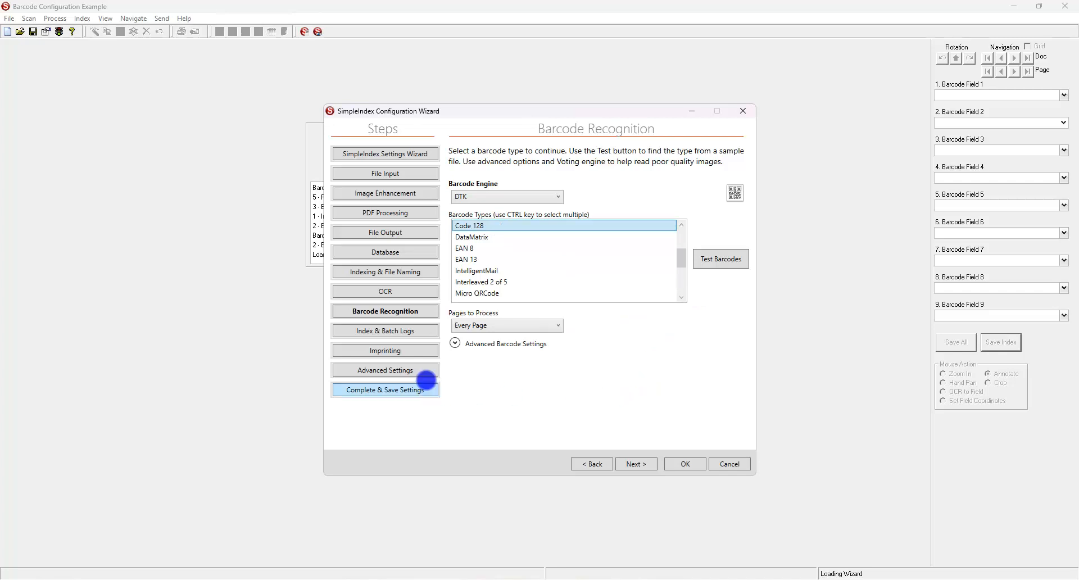
{"action": "left_click", "coordinate": [398, 273]}
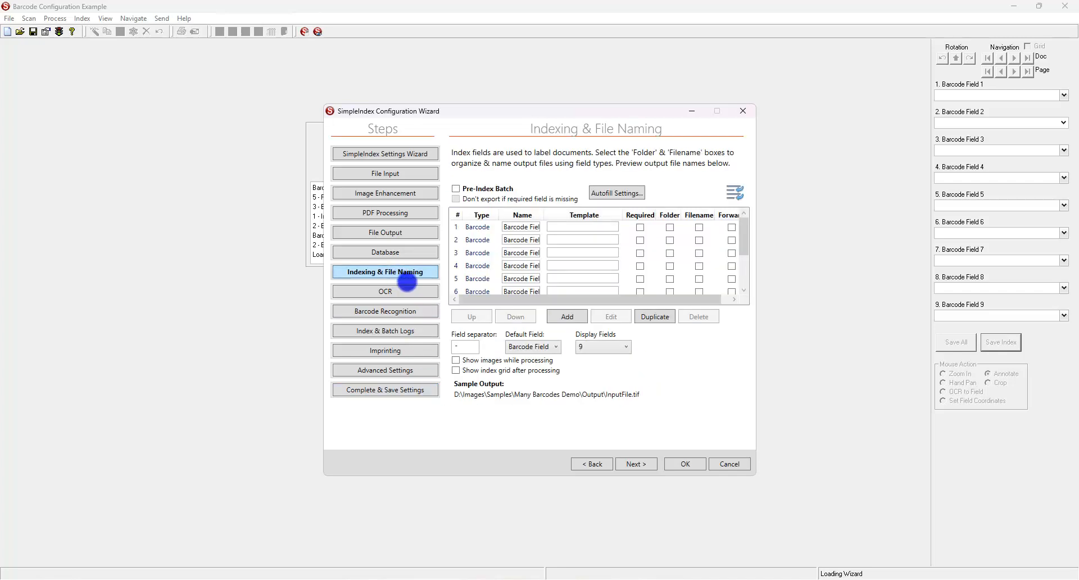
Give Barcode Field 1 a 558×248 zone at 805, 395 around the 123456 barcode.
{"action": "left_click", "coordinate": [483, 226]}
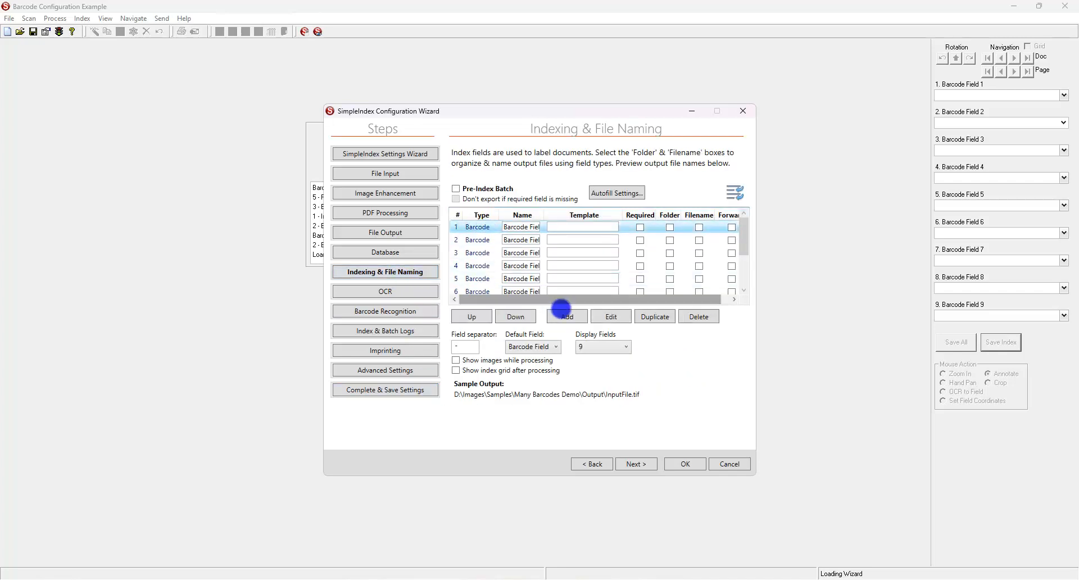
{"action": "left_click", "coordinate": [605, 314]}
{"action": "left_click", "coordinate": [652, 436]}
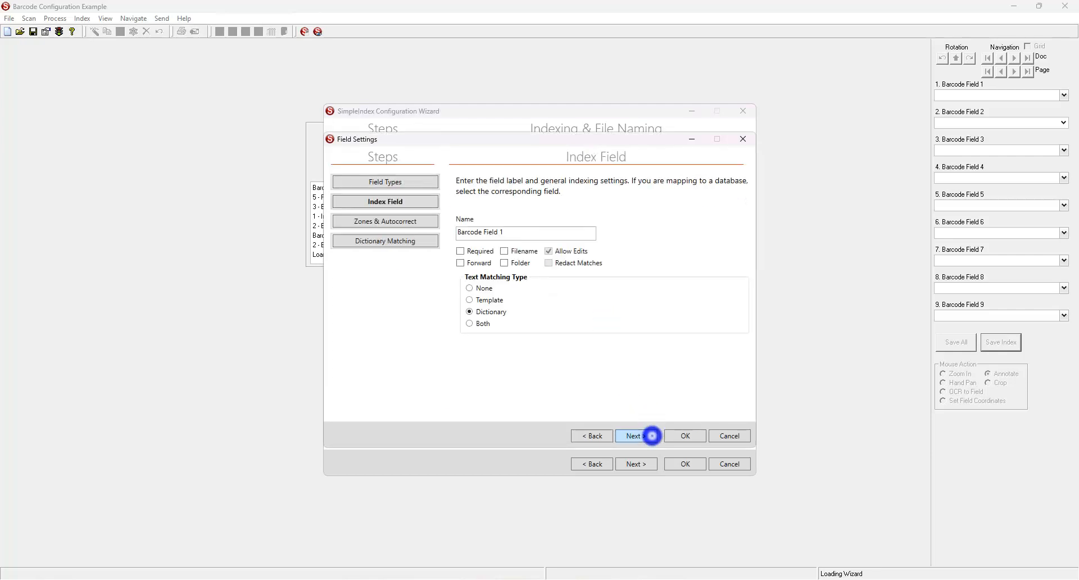
{"action": "left_click", "coordinate": [652, 435]}
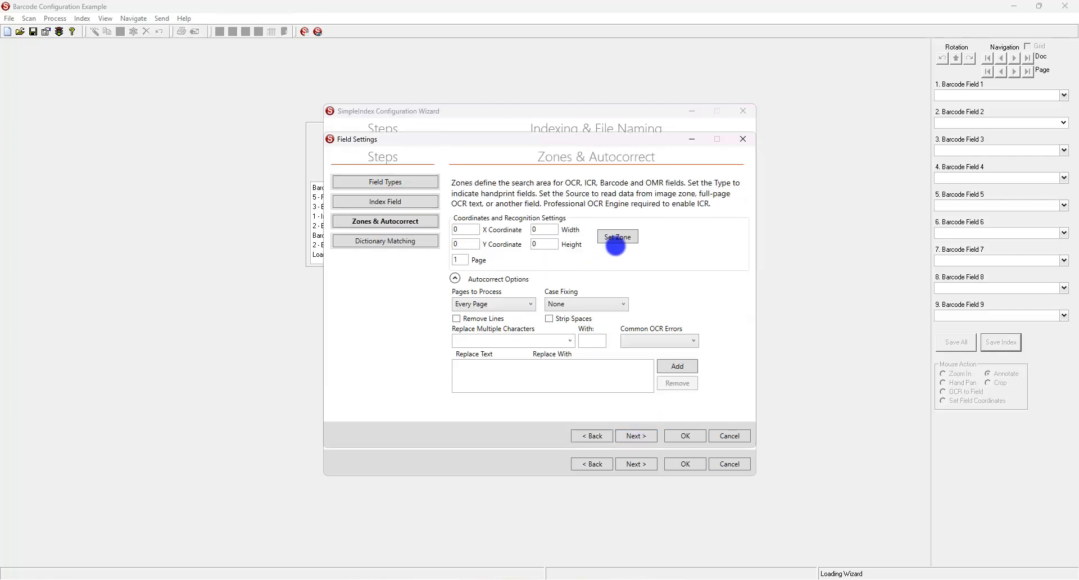
{"action": "left_click", "coordinate": [616, 237]}
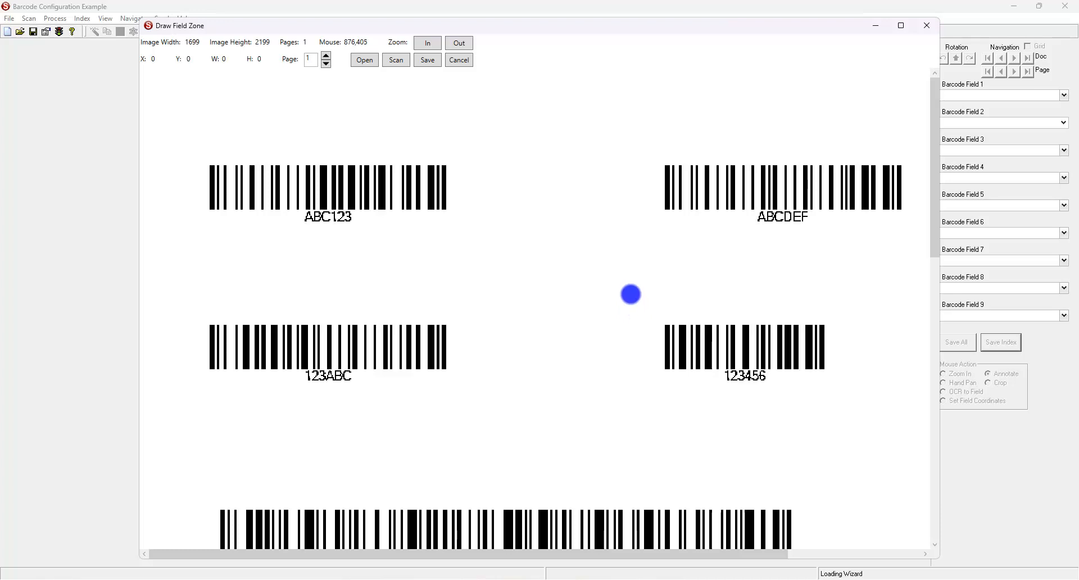
{"action": "left_click_drag", "start_coordinate": [592, 290], "coordinate": [905, 429]}
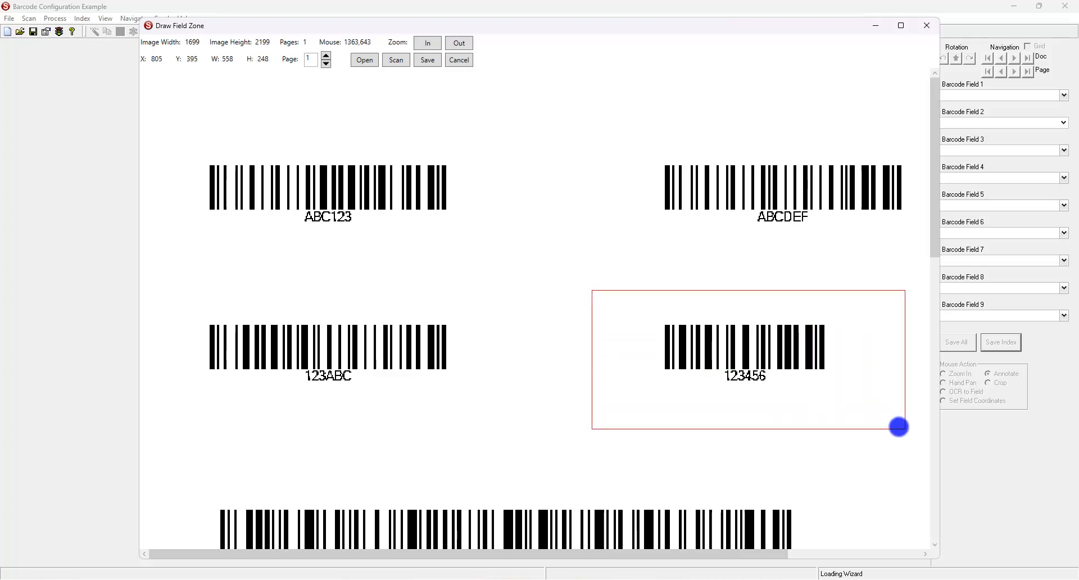
{"action": "left_click", "coordinate": [427, 59]}
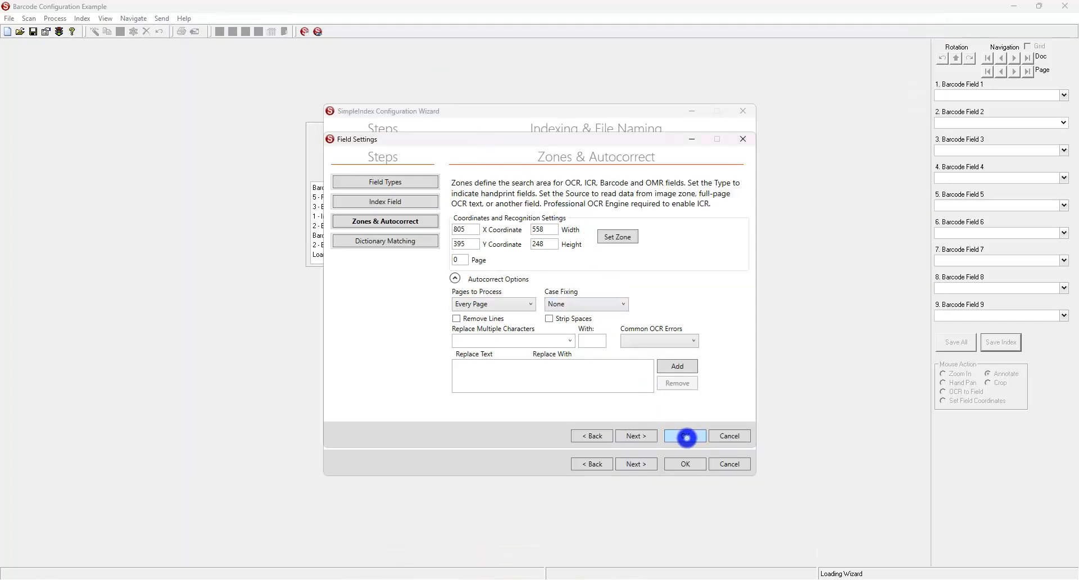
Confirm the field settings, save the job, and run it to fill the index fields.
{"action": "left_click", "coordinate": [685, 436]}
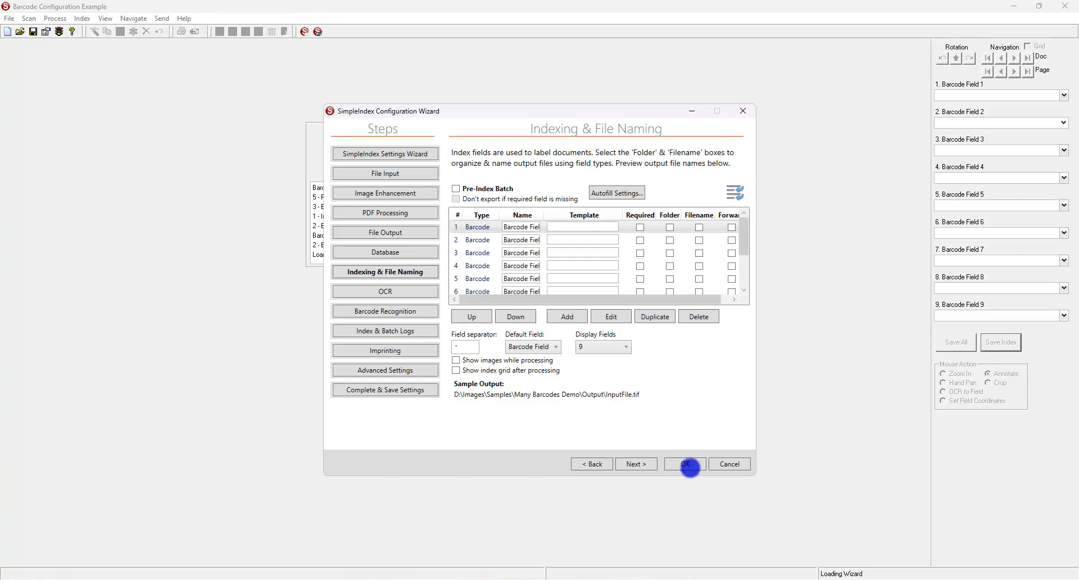
{"action": "left_click", "coordinate": [686, 464]}
{"action": "left_click", "coordinate": [532, 331]}
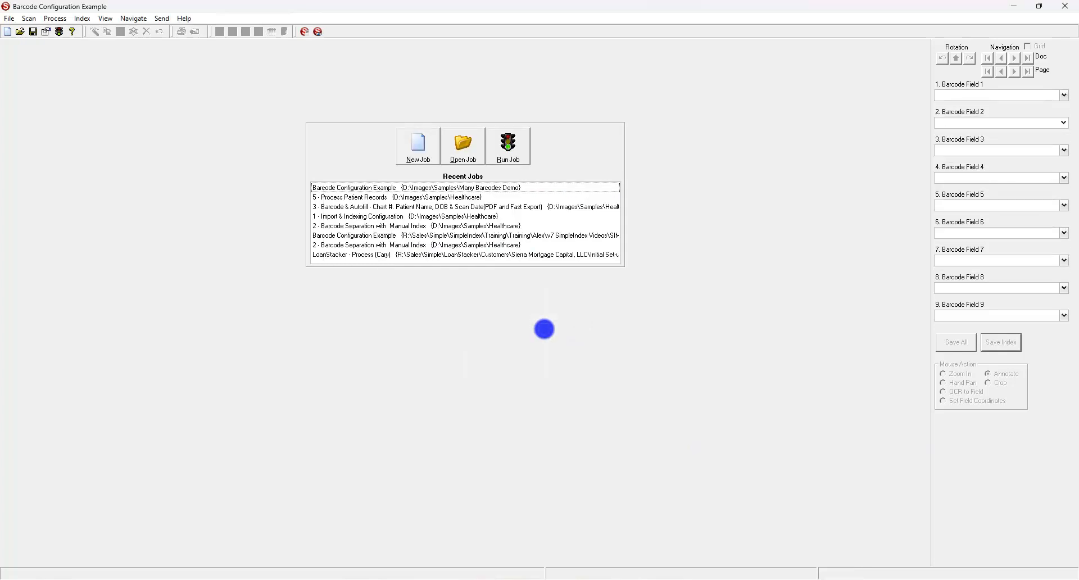
{"action": "left_click", "coordinate": [510, 149]}
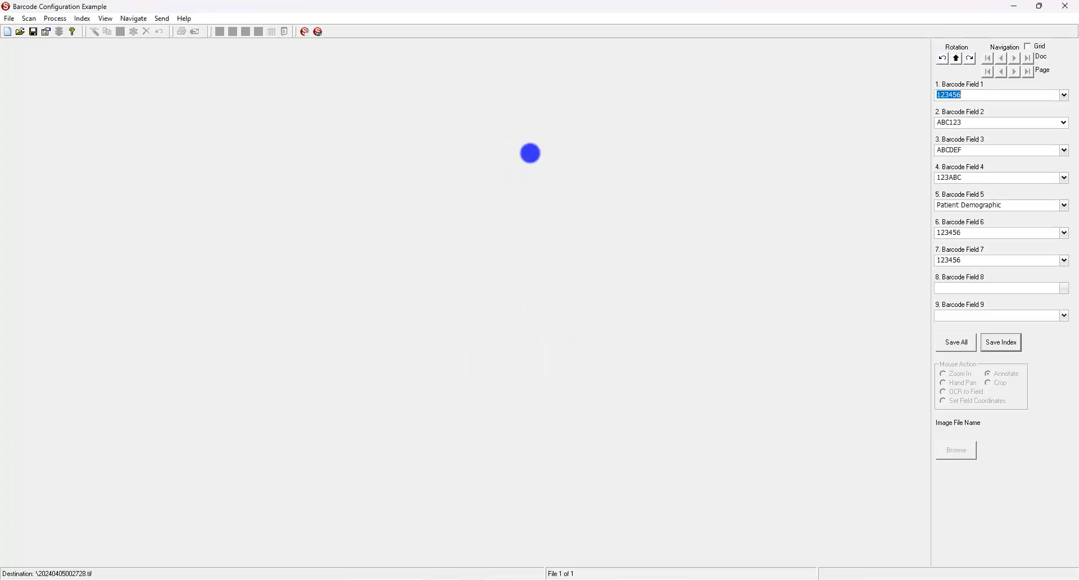
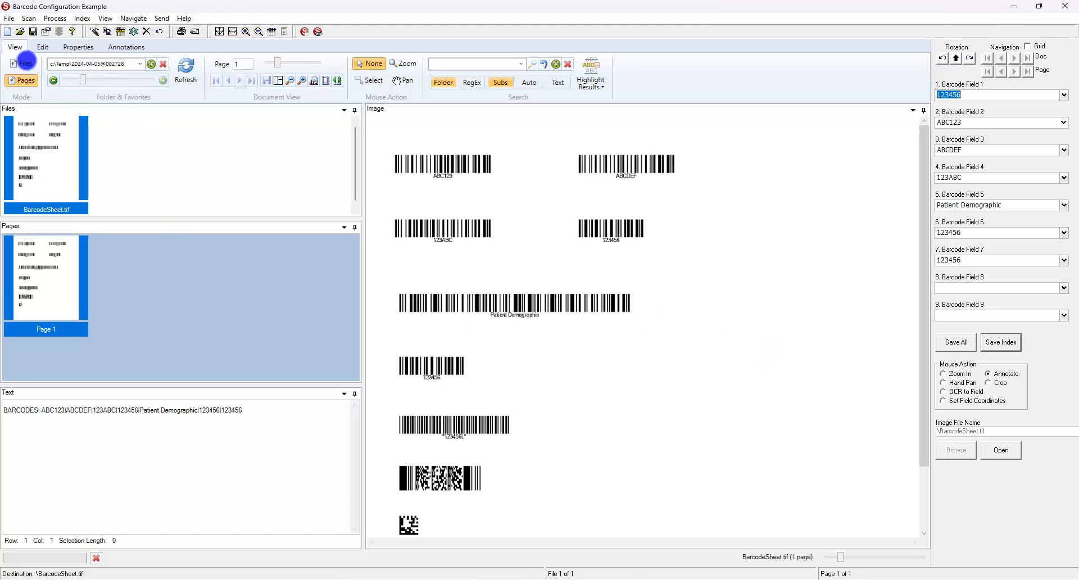
Open the Field Settings for Barcode Field 2 from the wizard's Indexing & File Naming step.
{"action": "left_click", "coordinate": [45, 30]}
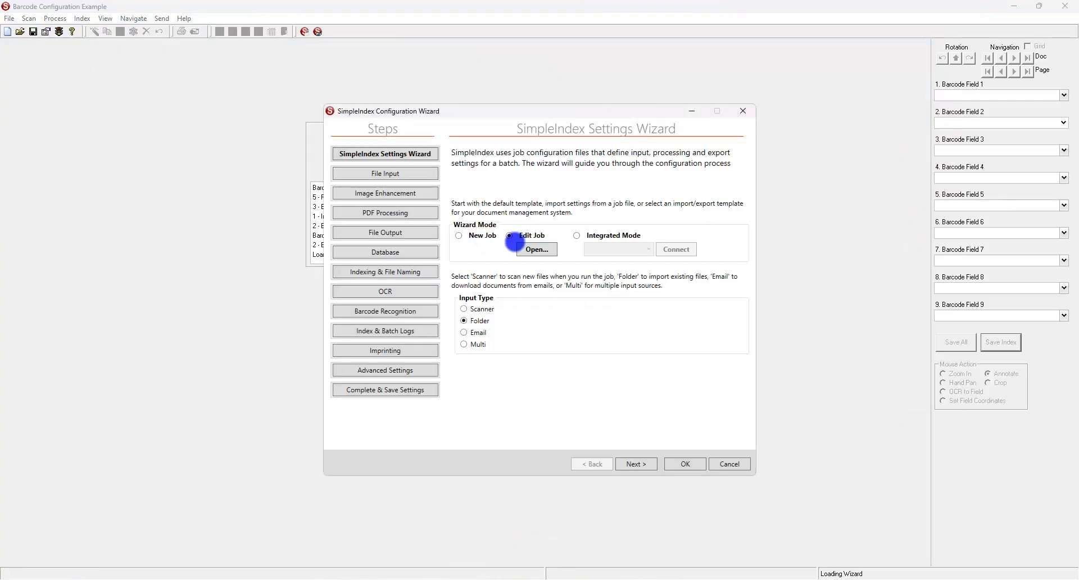
{"action": "left_click", "coordinate": [412, 274]}
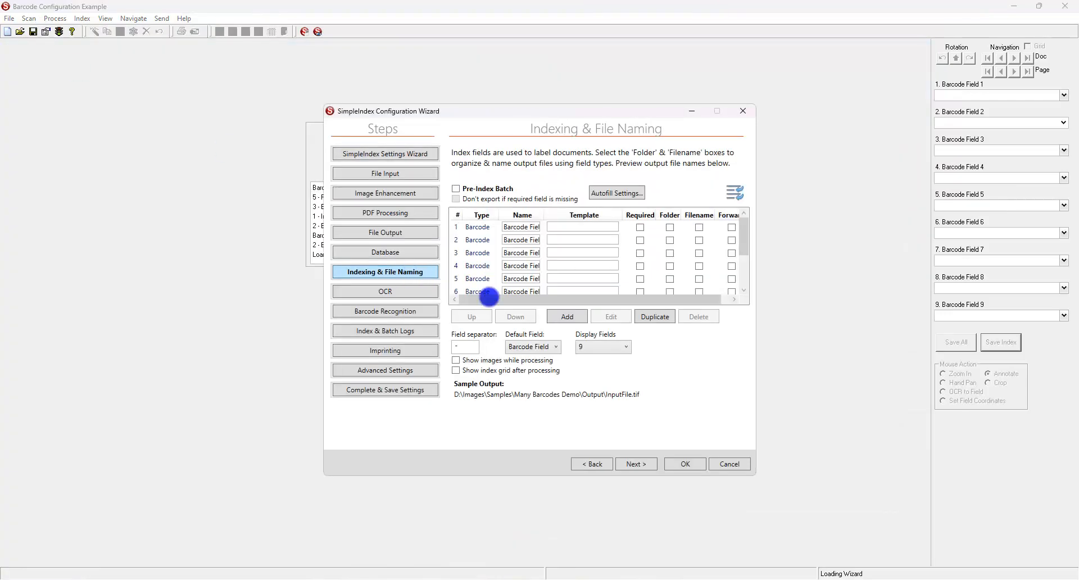
{"action": "left_click", "coordinate": [486, 240]}
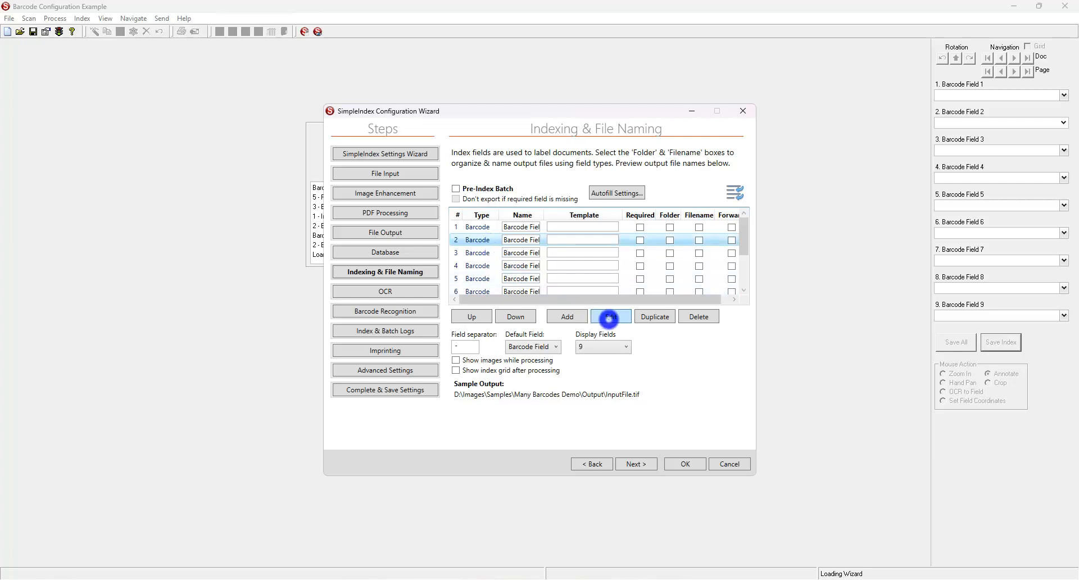
{"action": "left_click", "coordinate": [609, 317]}
Switch Barcode Field 2 to Dictionary matching and advance to its dictionary settings.
{"action": "left_click", "coordinate": [634, 435]}
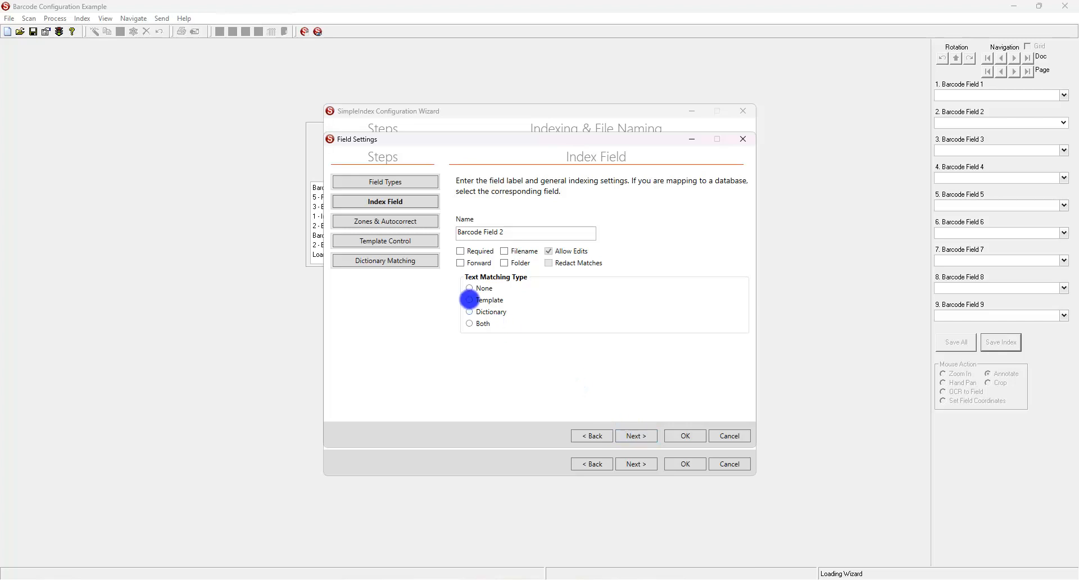
{"action": "left_click", "coordinate": [490, 314]}
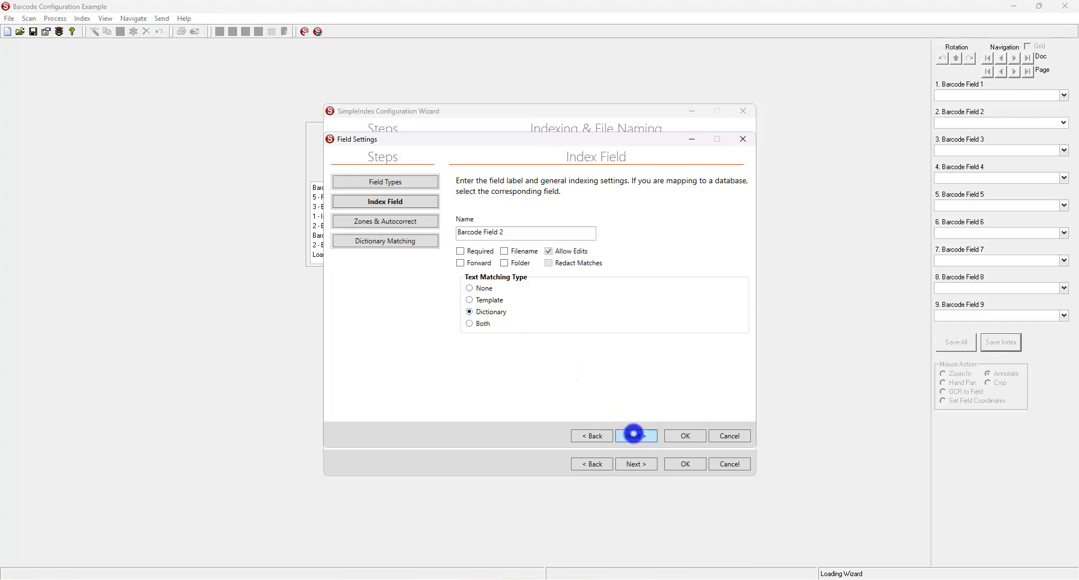
{"action": "left_click", "coordinate": [634, 435]}
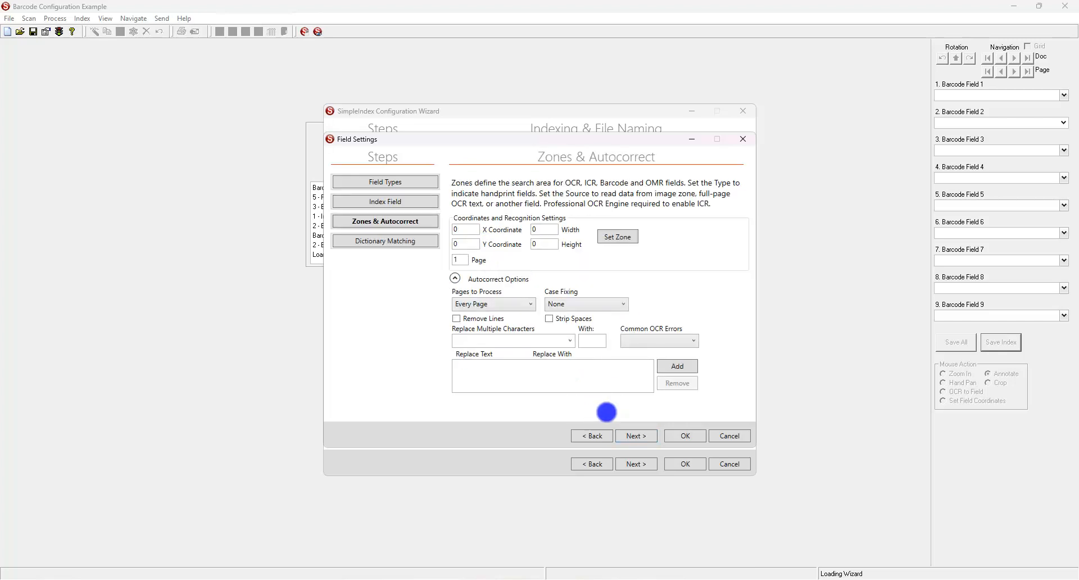
{"action": "left_click", "coordinate": [644, 437]}
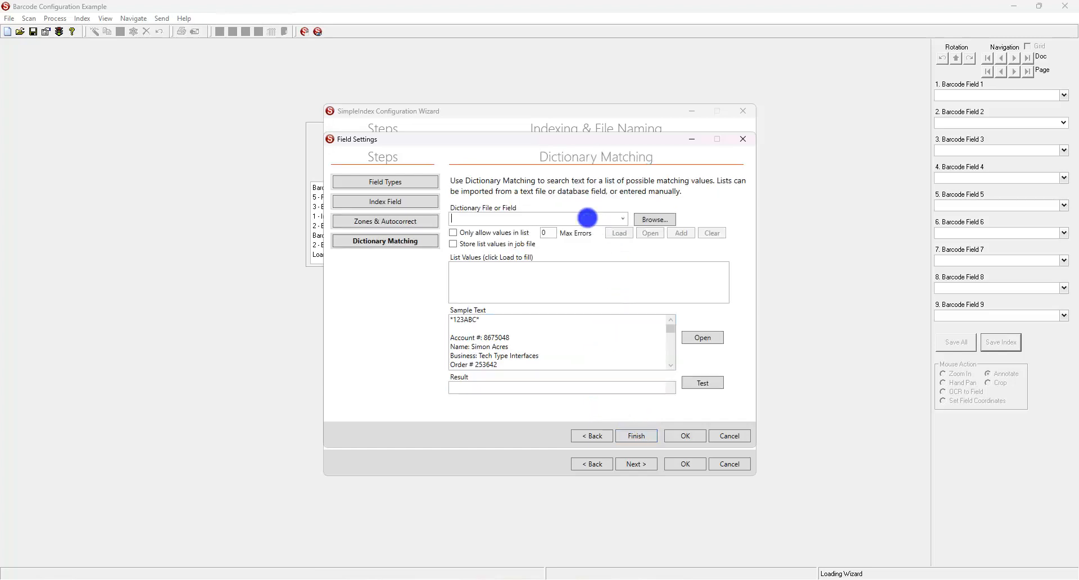
Load Sample Document Types.txt from the Many Barcodes Demo folder as the dictionary.
{"action": "left_click", "coordinate": [642, 218]}
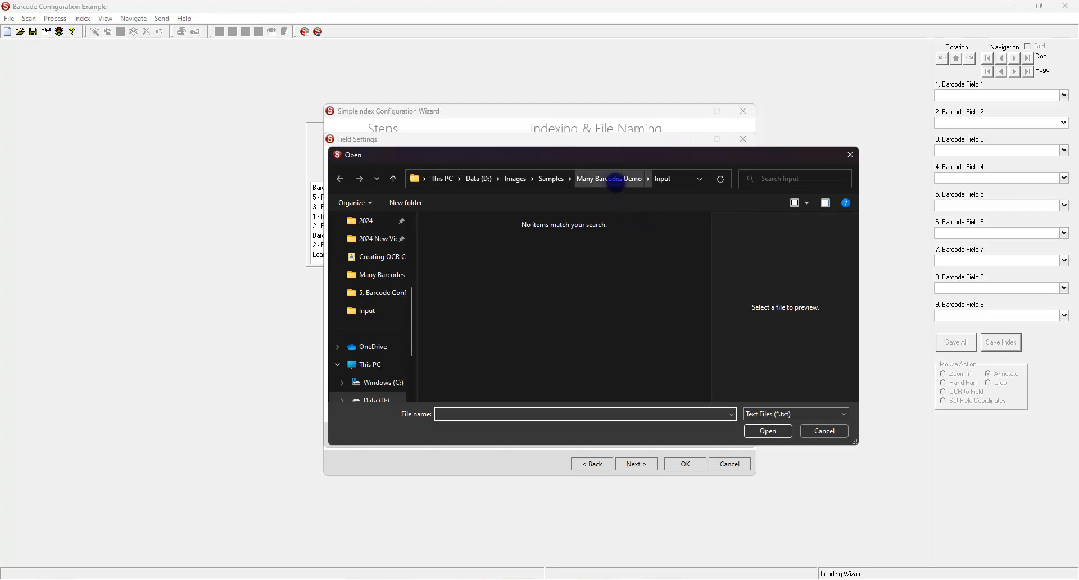
{"action": "left_click", "coordinate": [615, 179]}
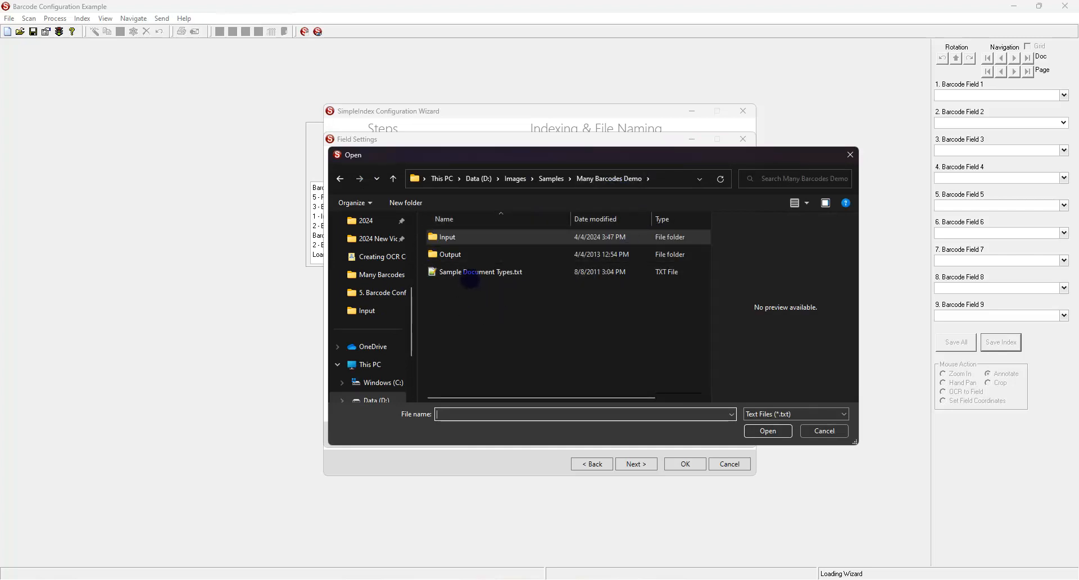
{"action": "double_click", "coordinate": [470, 272]}
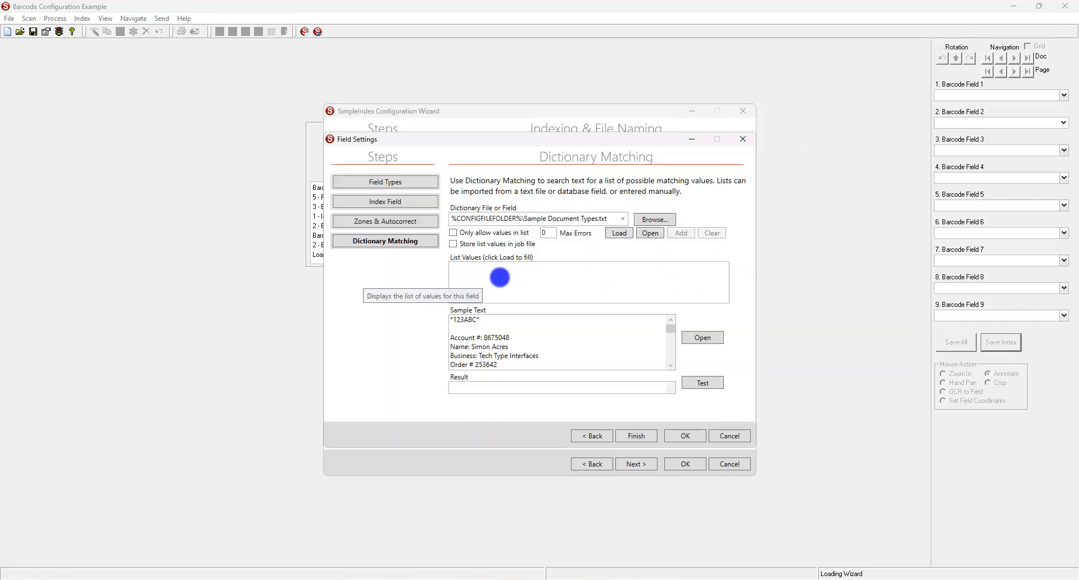
{"action": "left_click", "coordinate": [608, 233]}
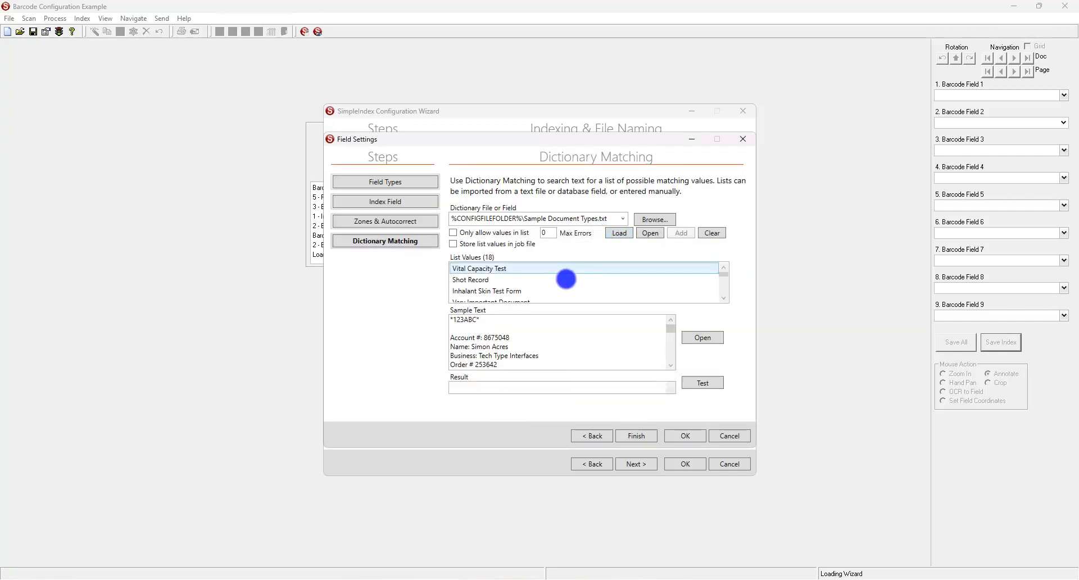
Scroll the List Values through the 18 document types down to Patient Demographic.
{"action": "left_click", "coordinate": [724, 299]}
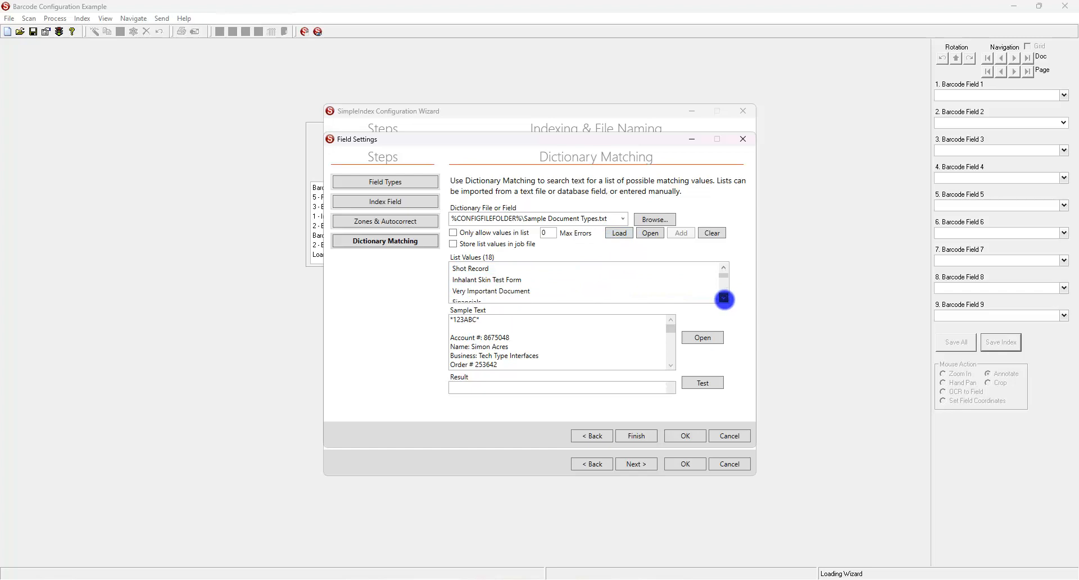
{"action": "left_click", "coordinate": [724, 299]}
{"action": "left_click", "coordinate": [724, 298]}
{"action": "left_click", "coordinate": [724, 298]}
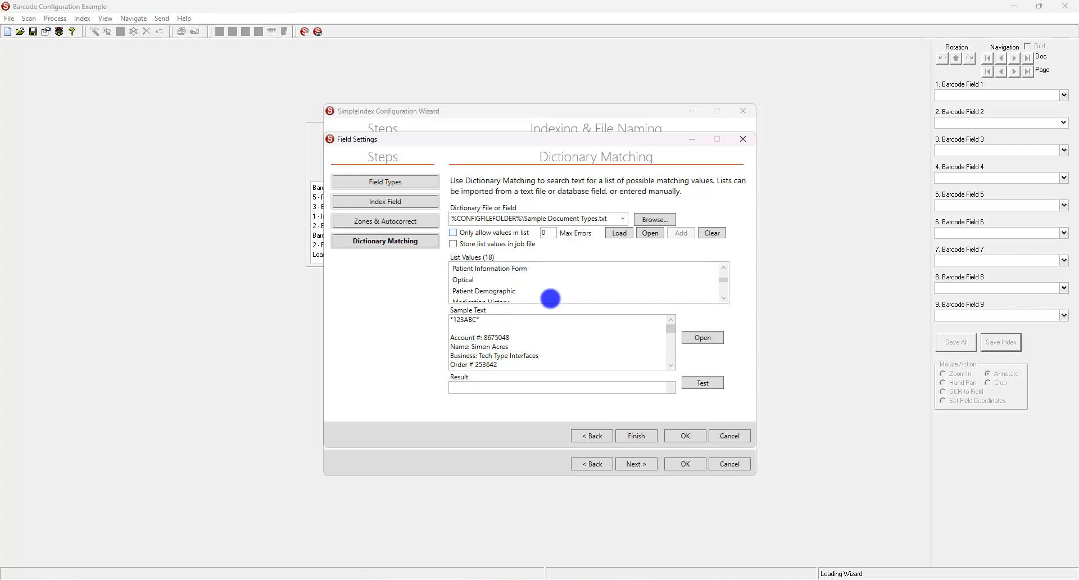
Save the job and rerun it so Barcode Field 2 reads Patient Demographic.
{"action": "left_click", "coordinate": [679, 435]}
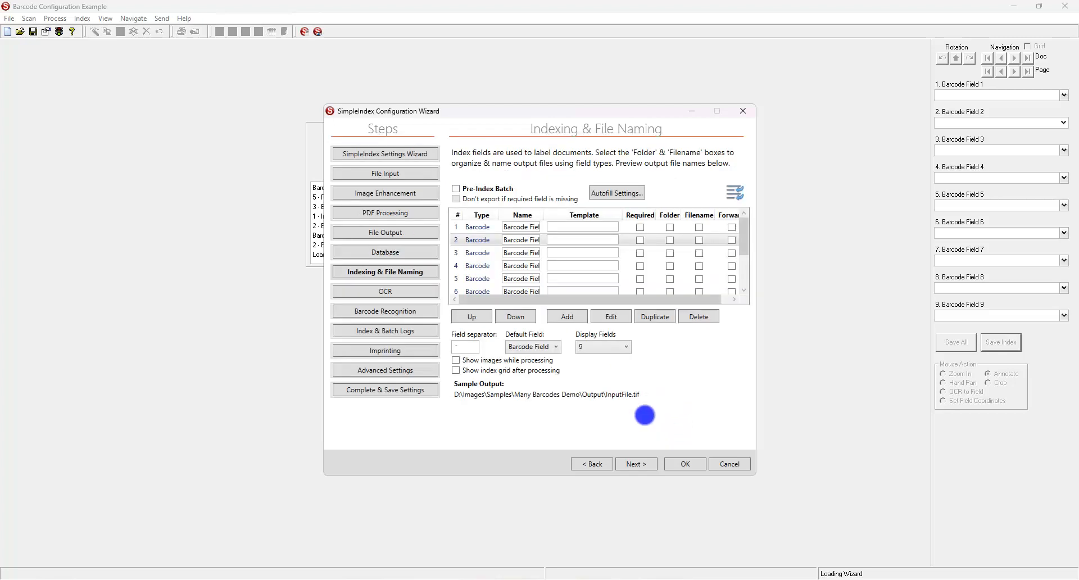
{"action": "left_click", "coordinate": [696, 464]}
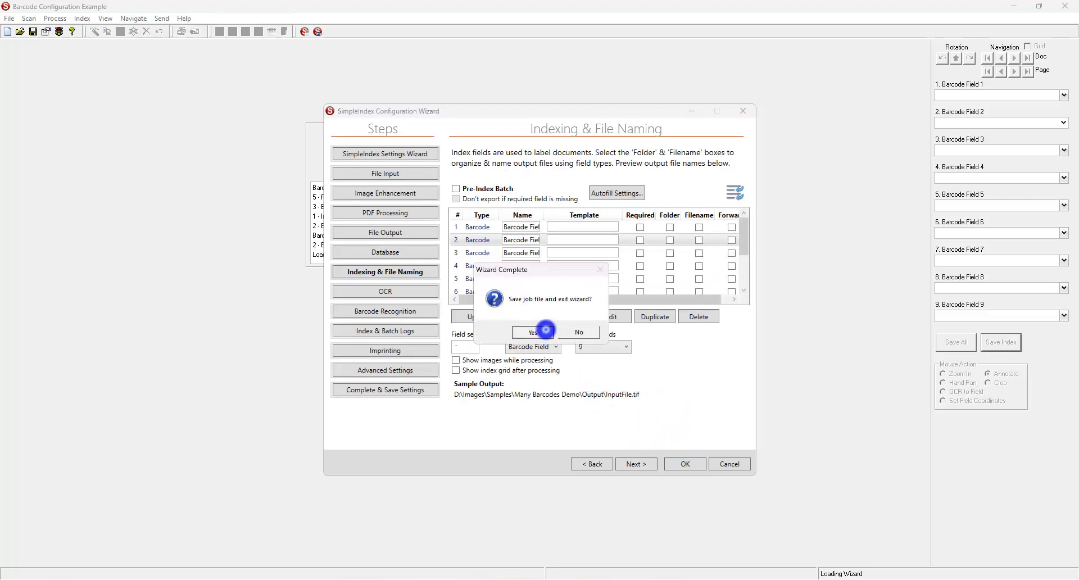
{"action": "left_click", "coordinate": [544, 331]}
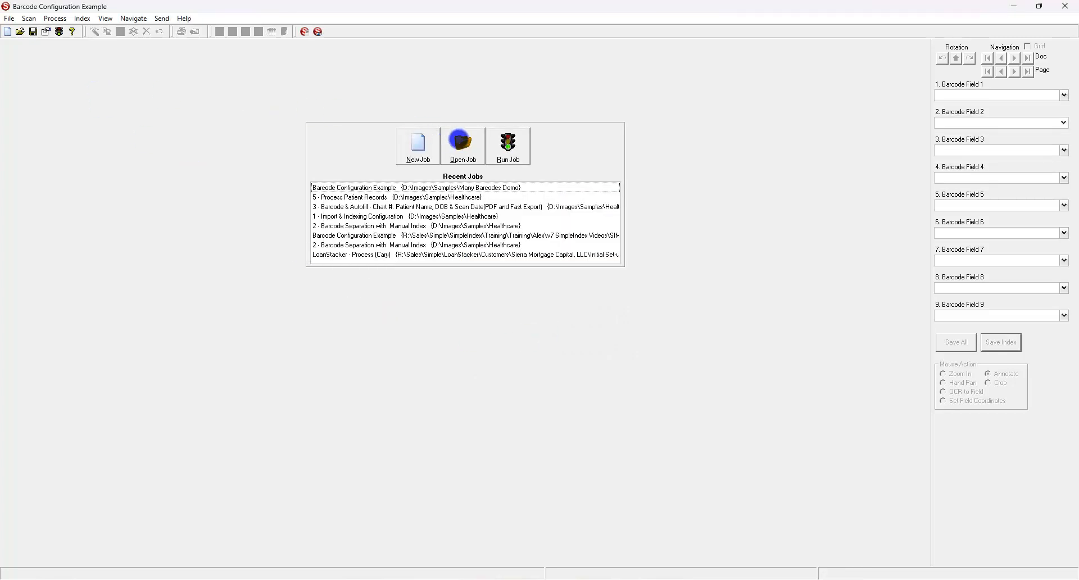
{"action": "left_click", "coordinate": [519, 148]}
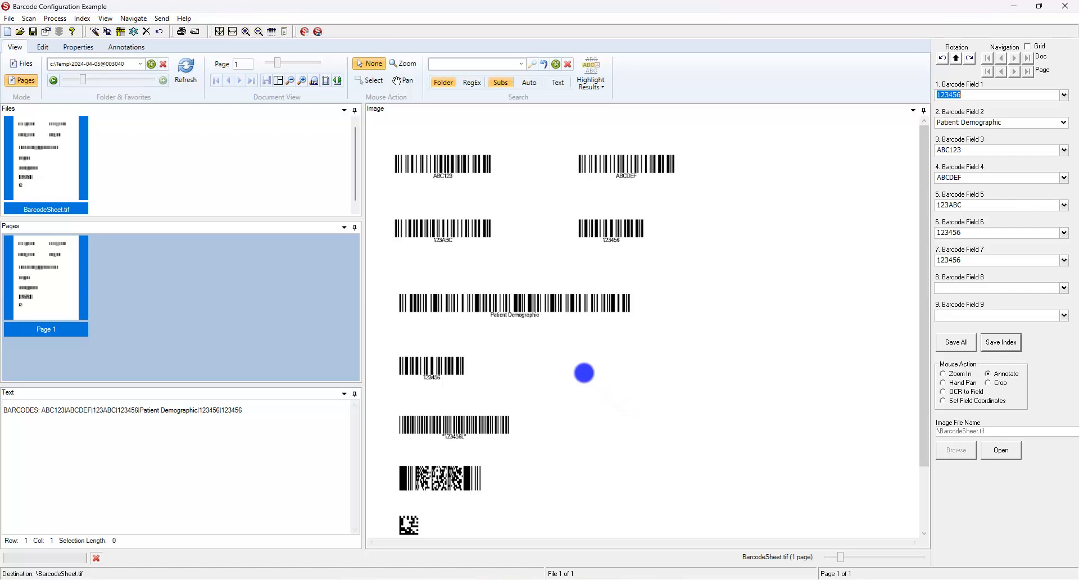
Reopen the Configuration Wizard on the Indexing & File Naming step.
{"action": "left_click", "coordinate": [47, 32]}
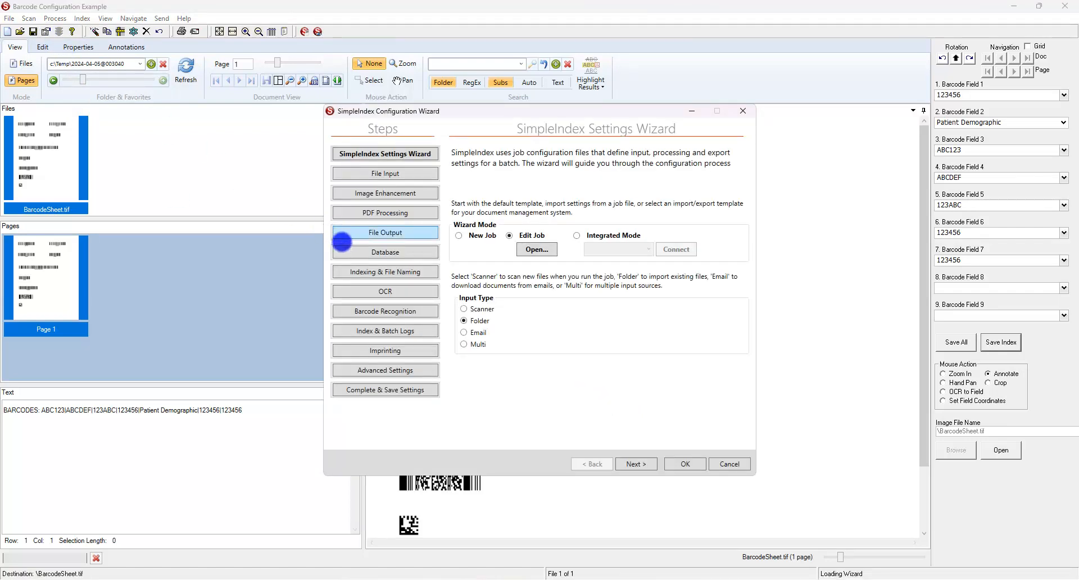
{"action": "left_click", "coordinate": [345, 271]}
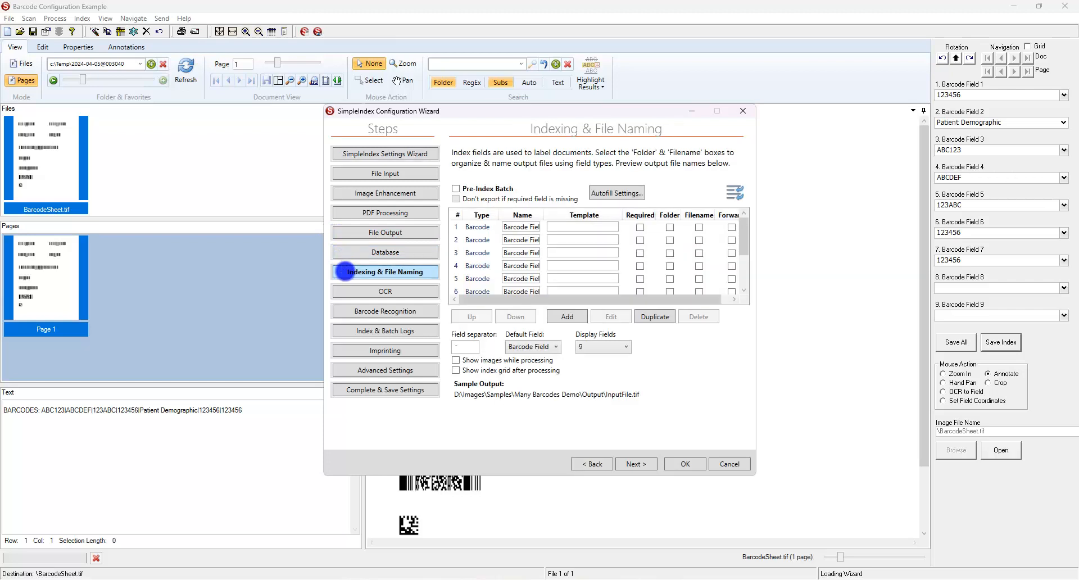